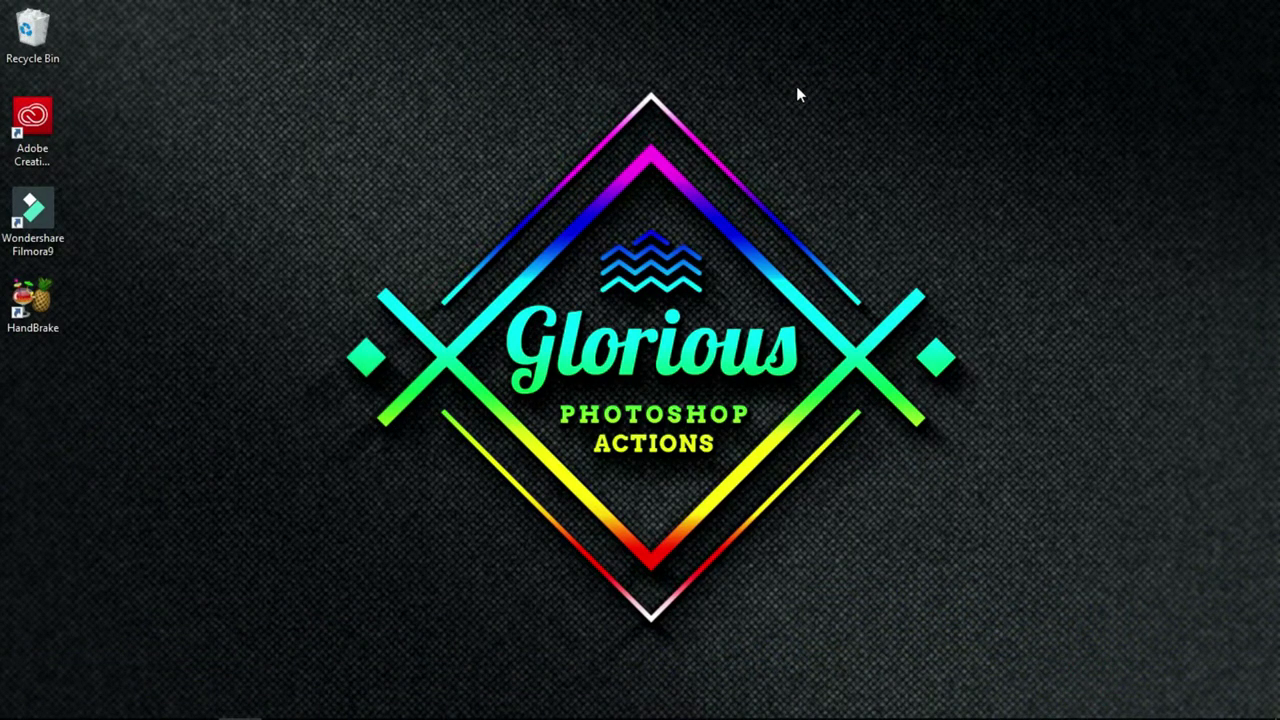
# - In the Hand Drawn folder, confirm the husky photo measures 1920 x 1200 pixels
pyautogui.click(152, 702)
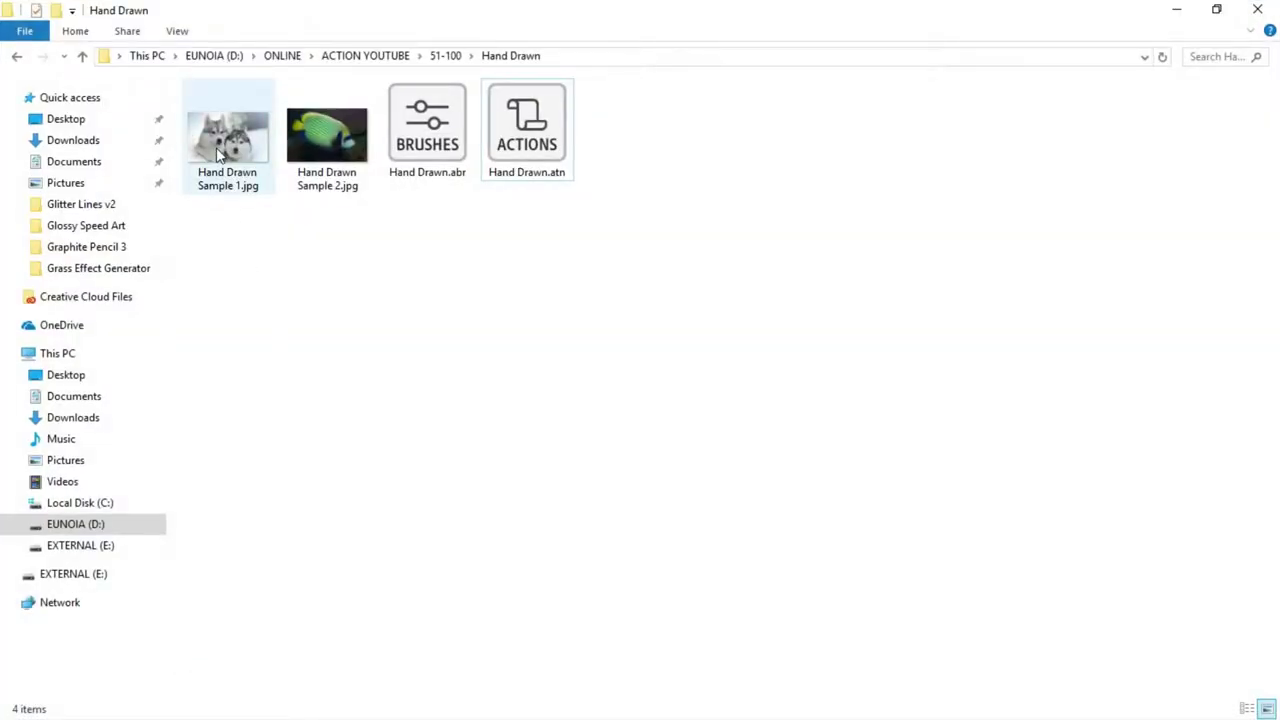
pyautogui.rightClick(220, 153)
pyautogui.click(306, 517)
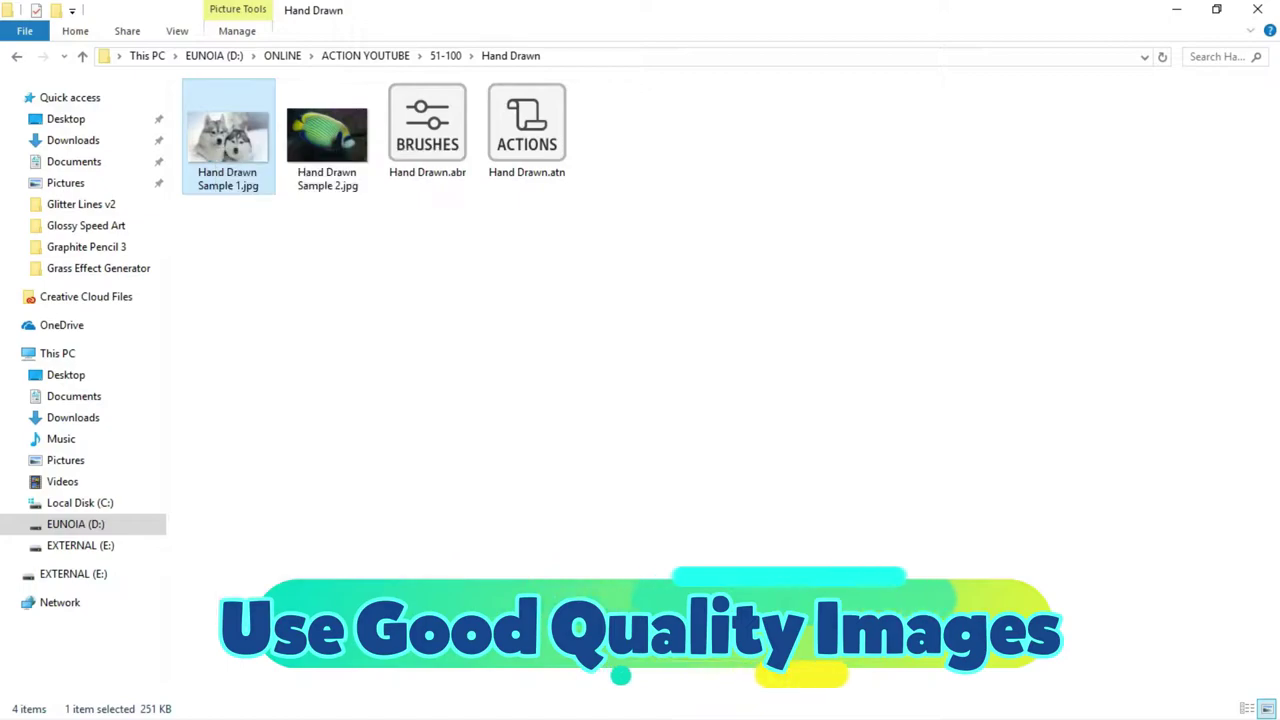
pyautogui.click(337, 191)
pyautogui.scroll(-1, 380, 320)
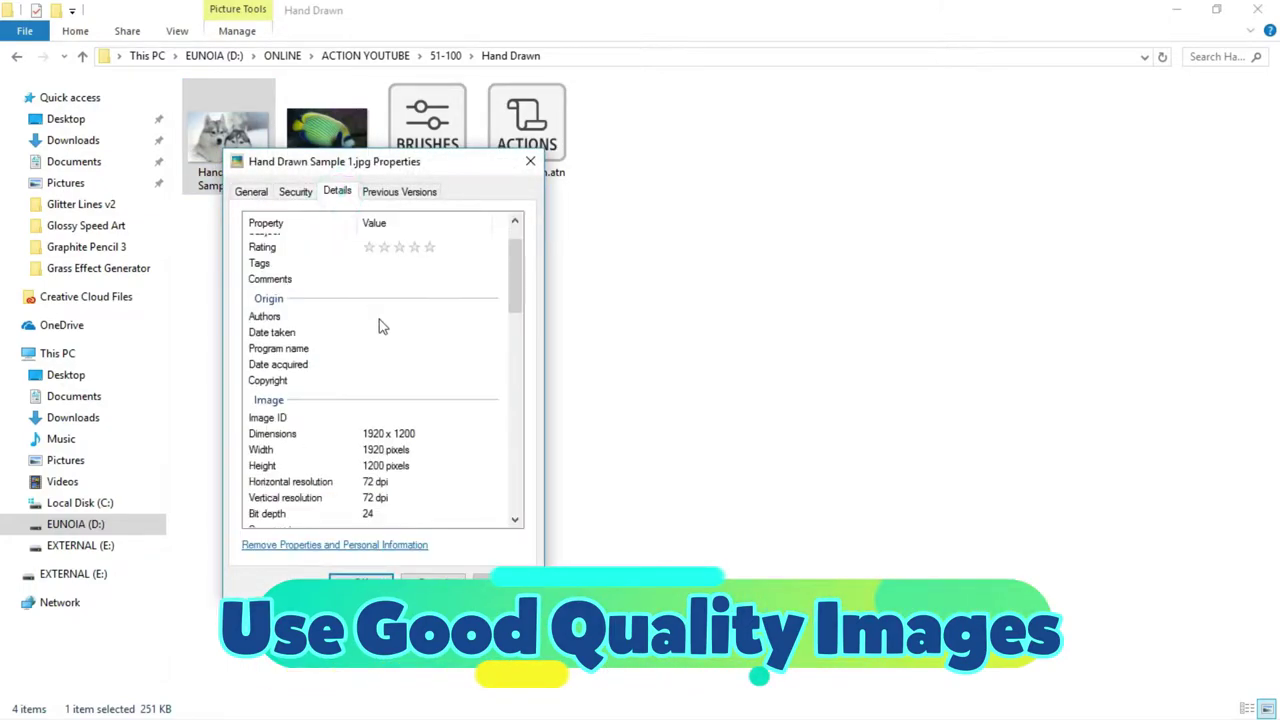
pyautogui.scroll(-2, 380, 322)
pyautogui.click(381, 343)
pyautogui.click(405, 360)
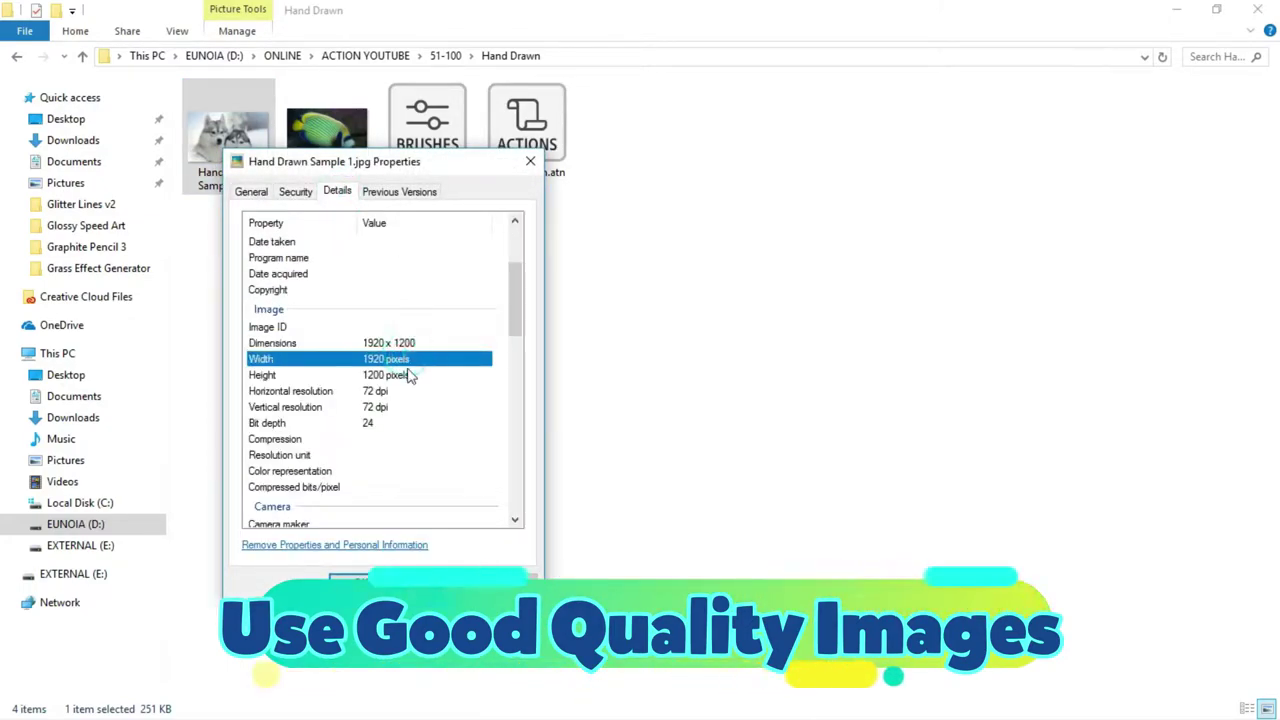
pyautogui.click(408, 375)
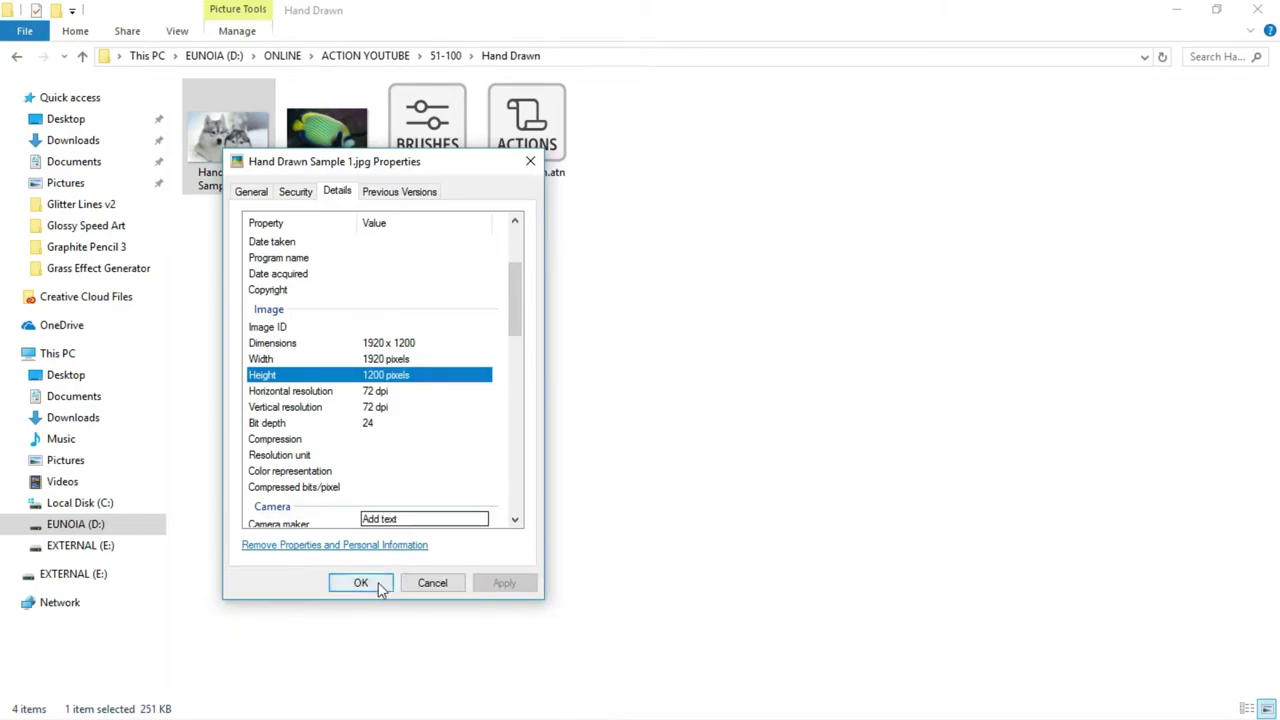
pyautogui.click(360, 583)
# - Confirm the angelfish photo measures 4368 x 2912 pixels in its Properties details
pyautogui.click(330, 150)
pyautogui.rightClick(334, 147)
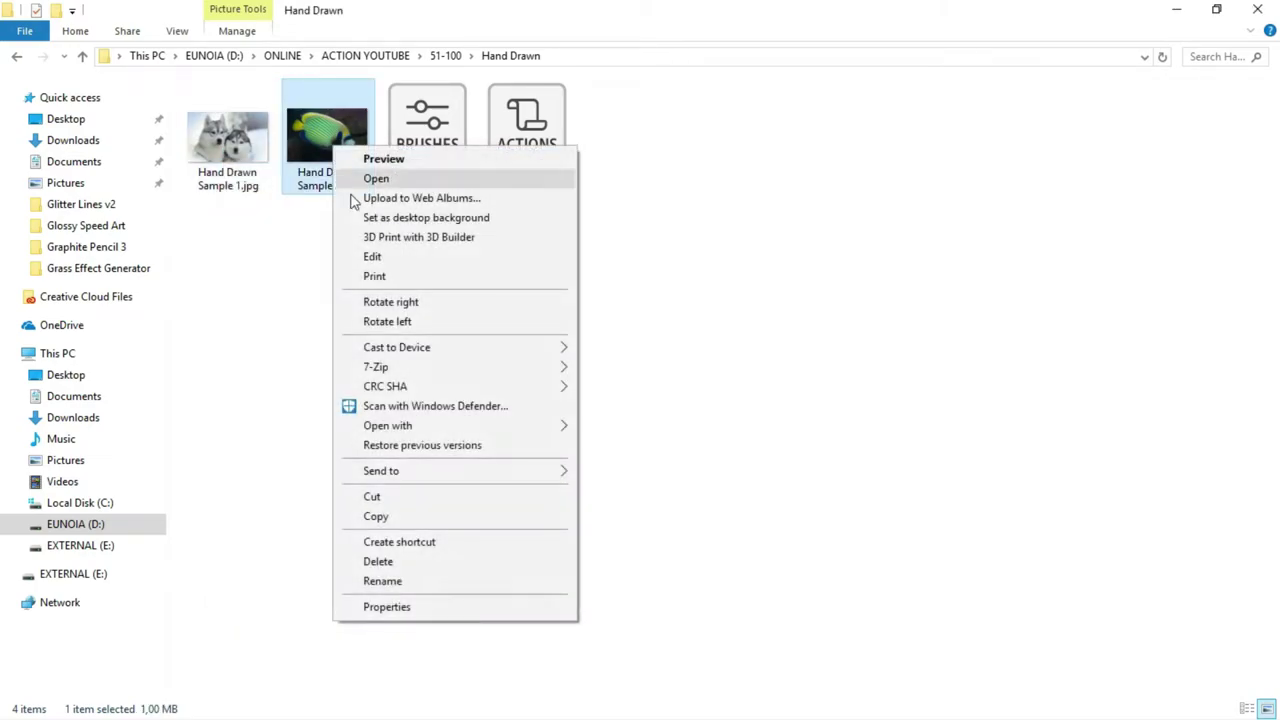
pyautogui.click(423, 606)
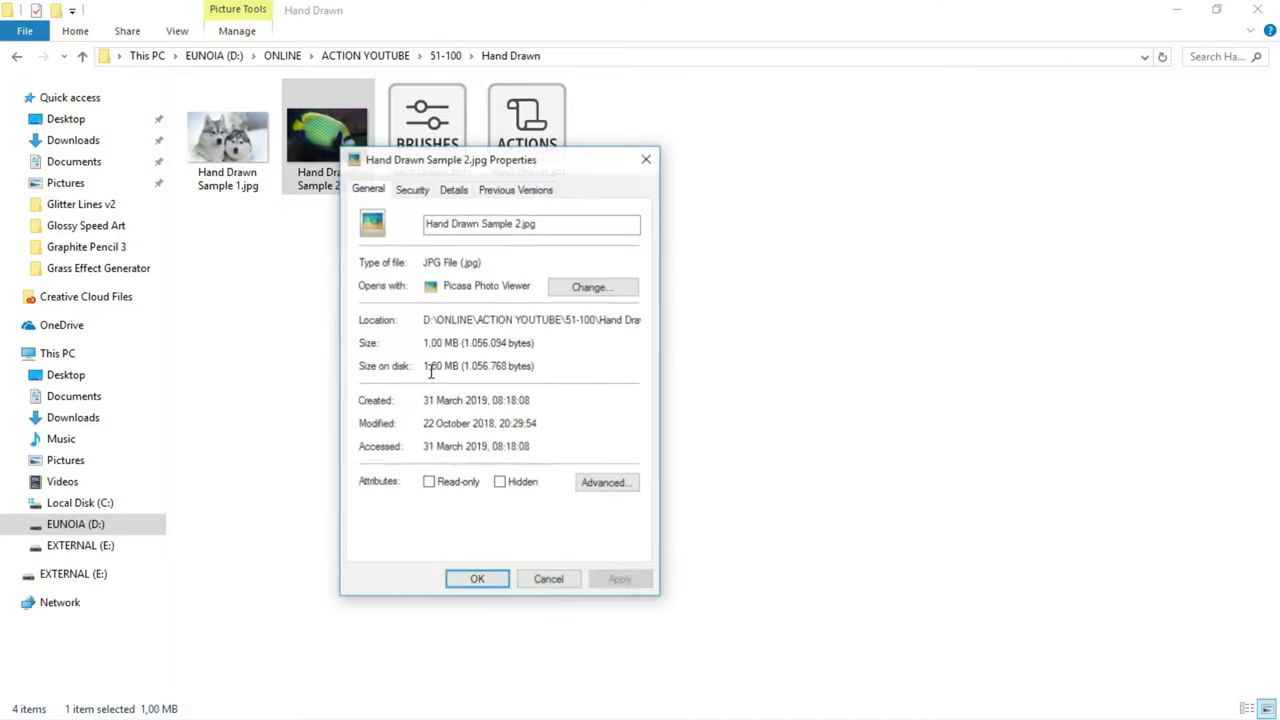
pyautogui.click(454, 190)
pyautogui.scroll(-3, 471, 309)
pyautogui.scroll(-1, 510, 303)
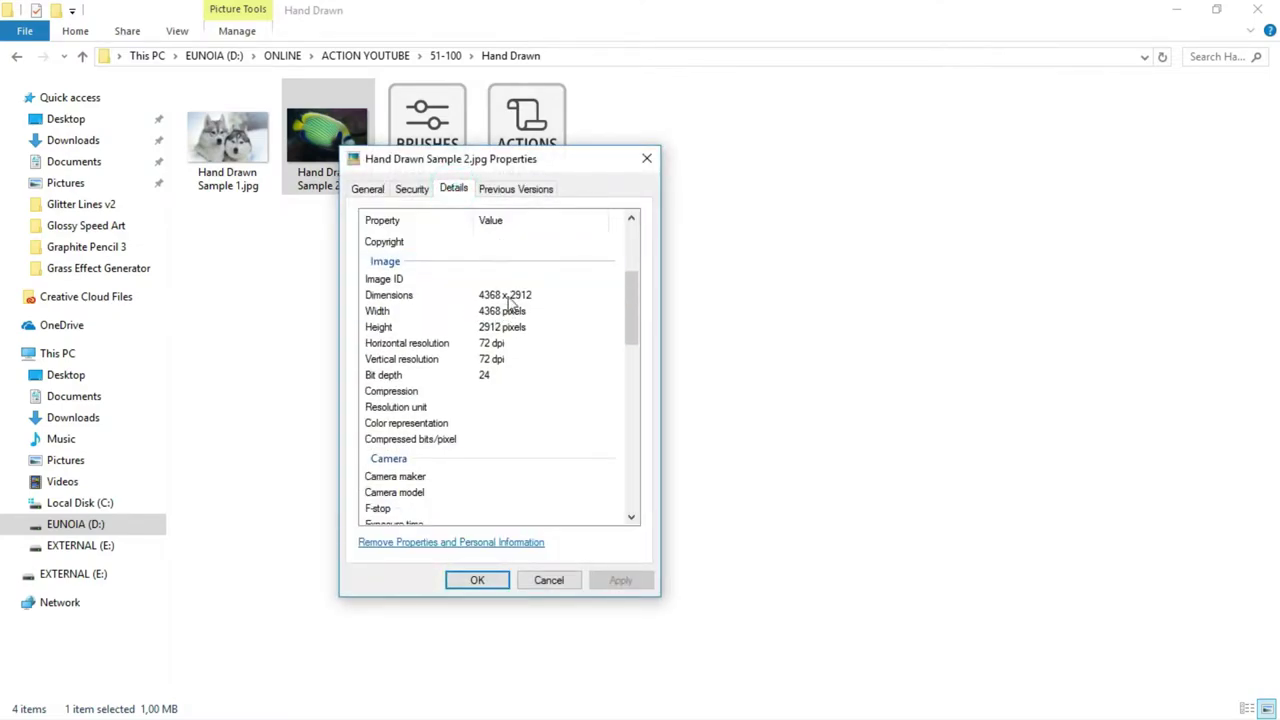
pyautogui.click(510, 297)
pyautogui.click(513, 312)
pyautogui.click(516, 327)
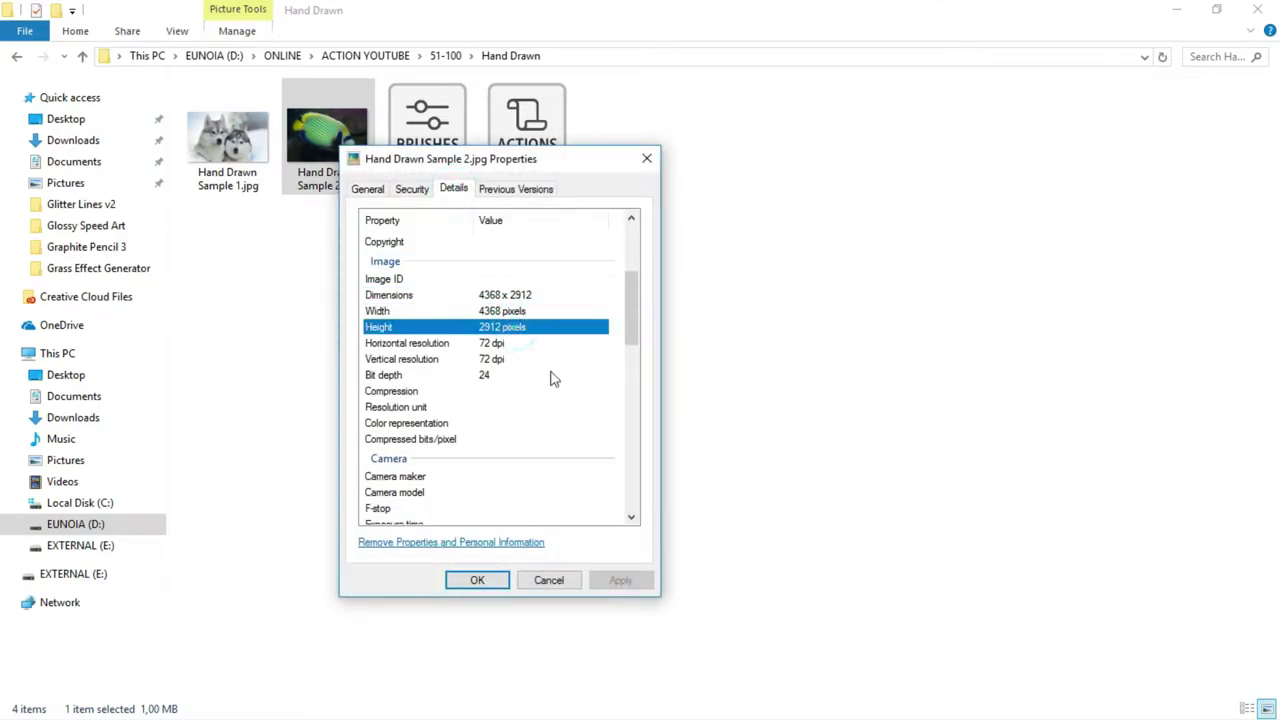
pyautogui.click(477, 581)
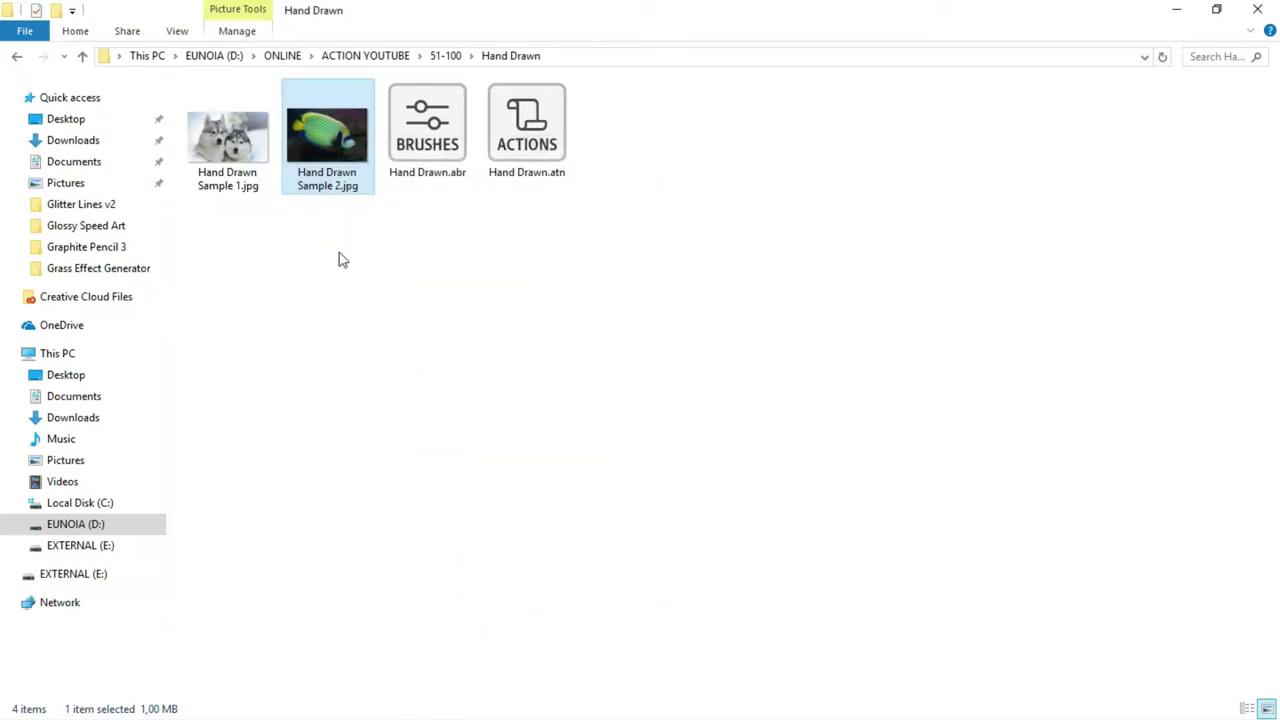
# - Open Hand Drawn Sample 1 (huskies) and Sample 2 (angelfish) in Adobe Photoshop CC 2019
pyautogui.rightClick(230, 122)
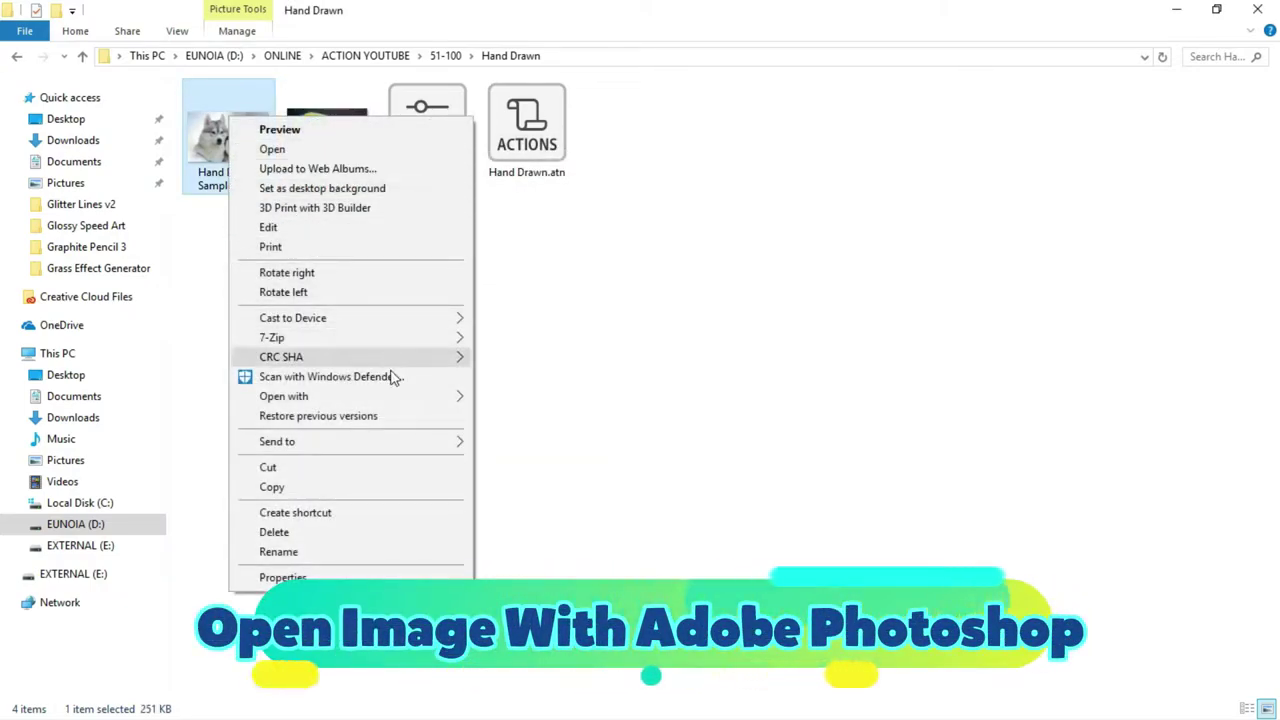
pyautogui.moveTo(284, 396)
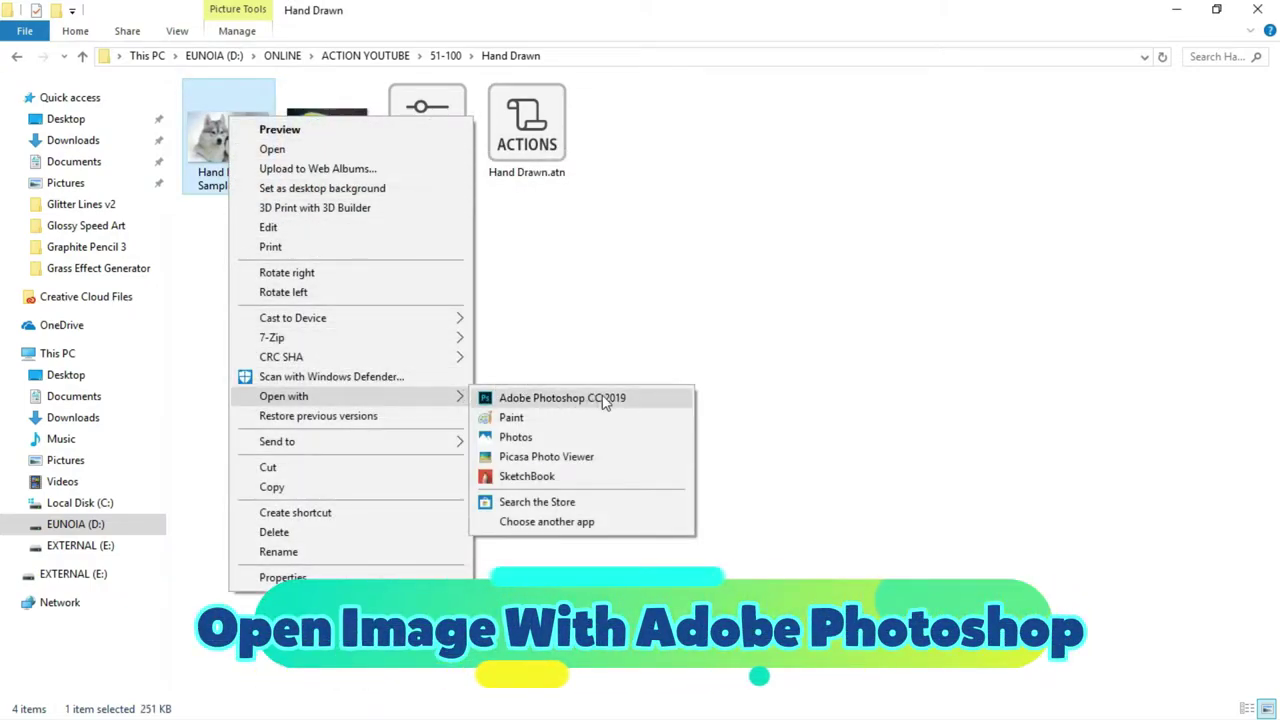
pyautogui.click(630, 398)
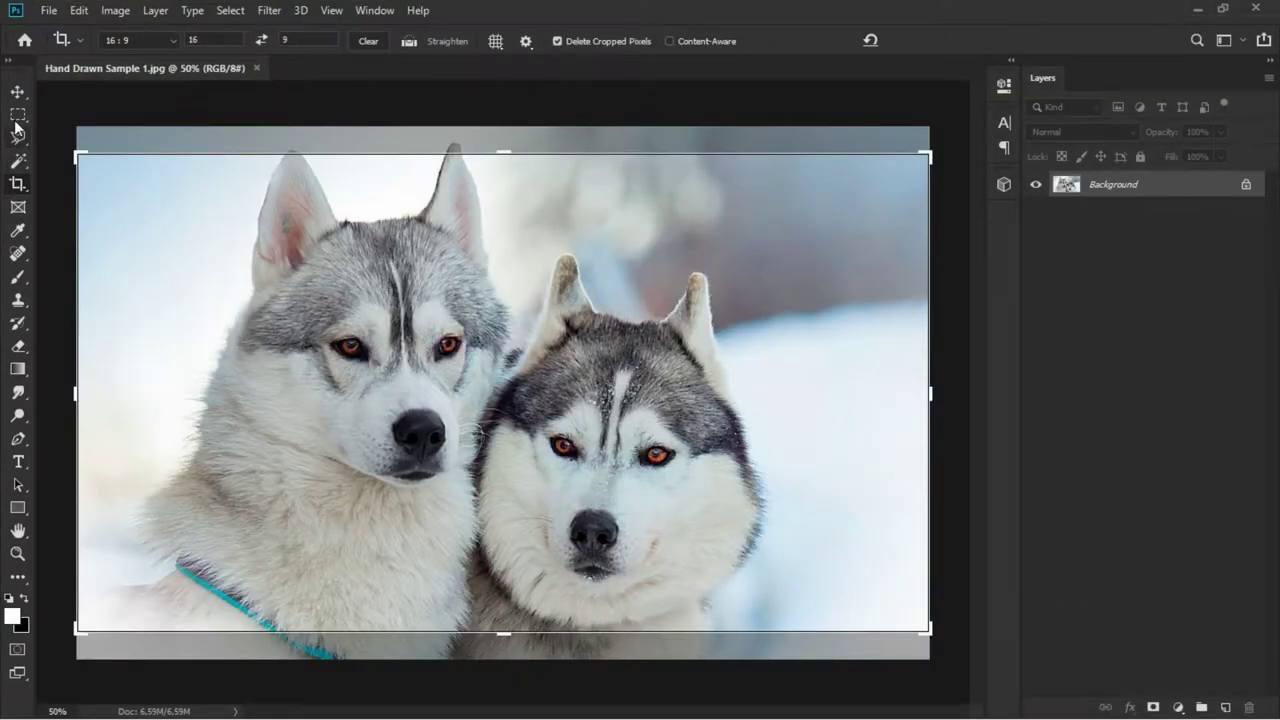
pyautogui.click(17, 91)
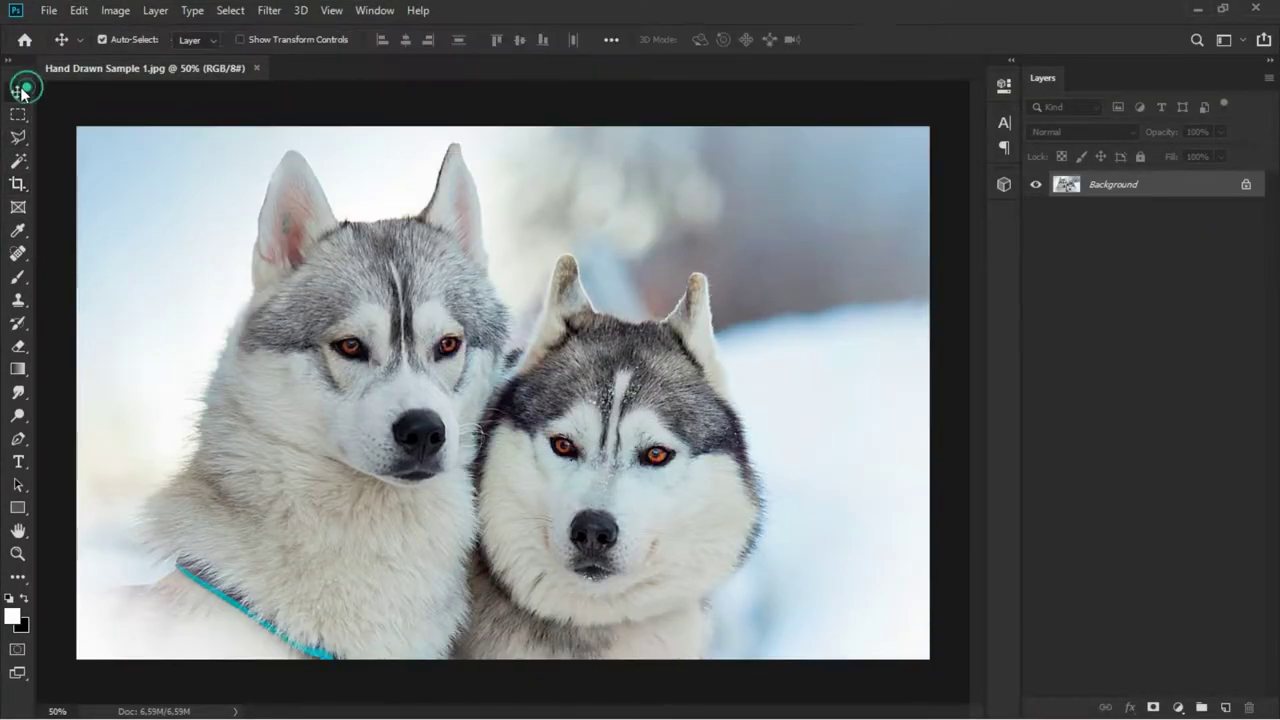
pyautogui.click(1195, 10)
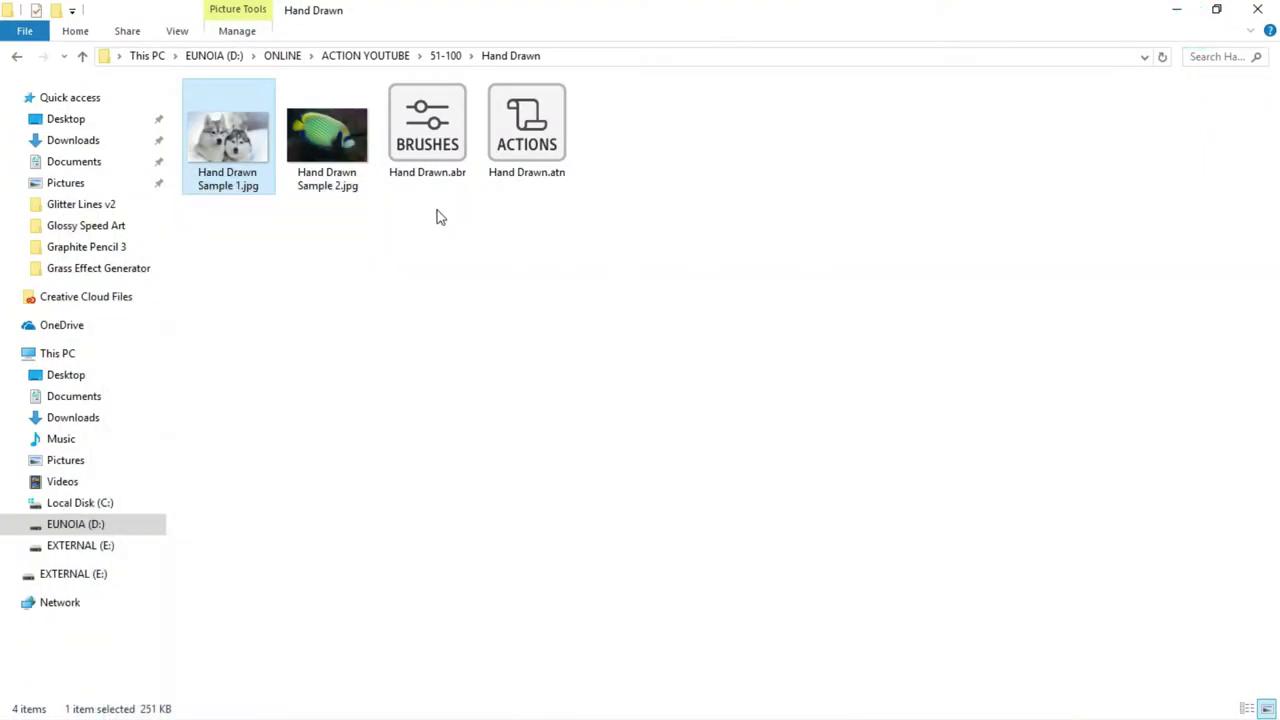
pyautogui.rightClick(319, 132)
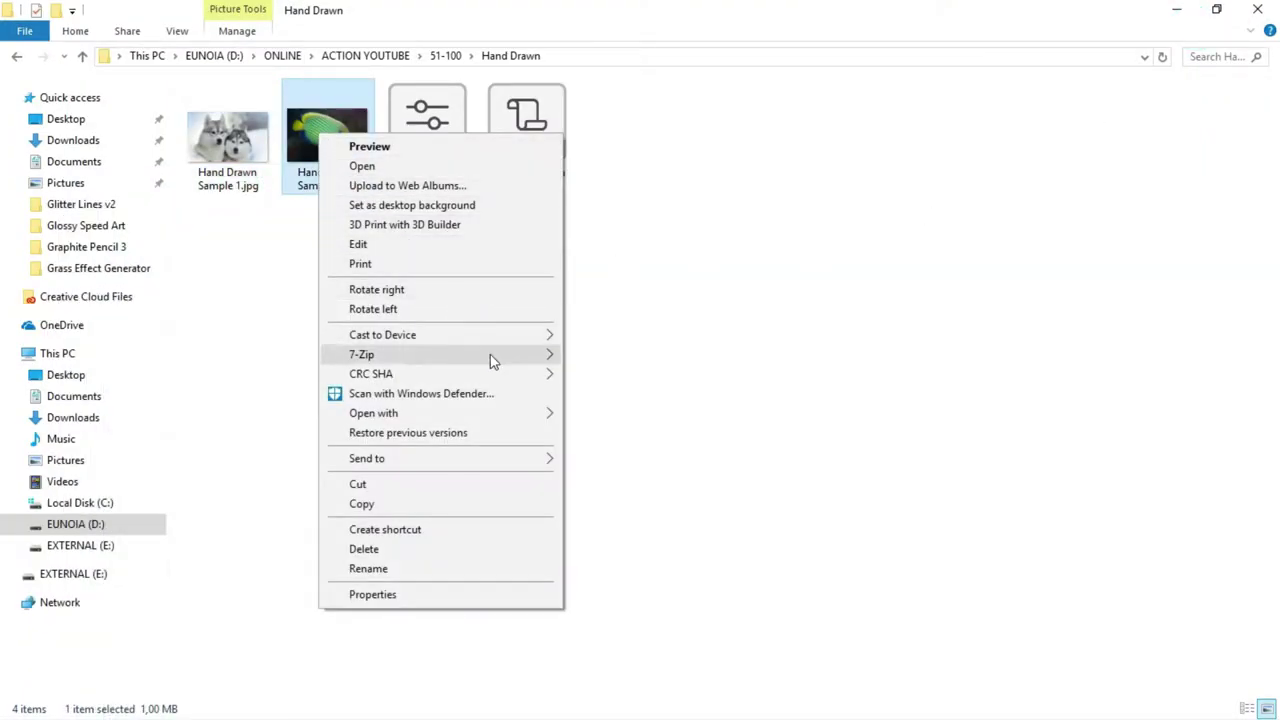
pyautogui.moveTo(374, 413)
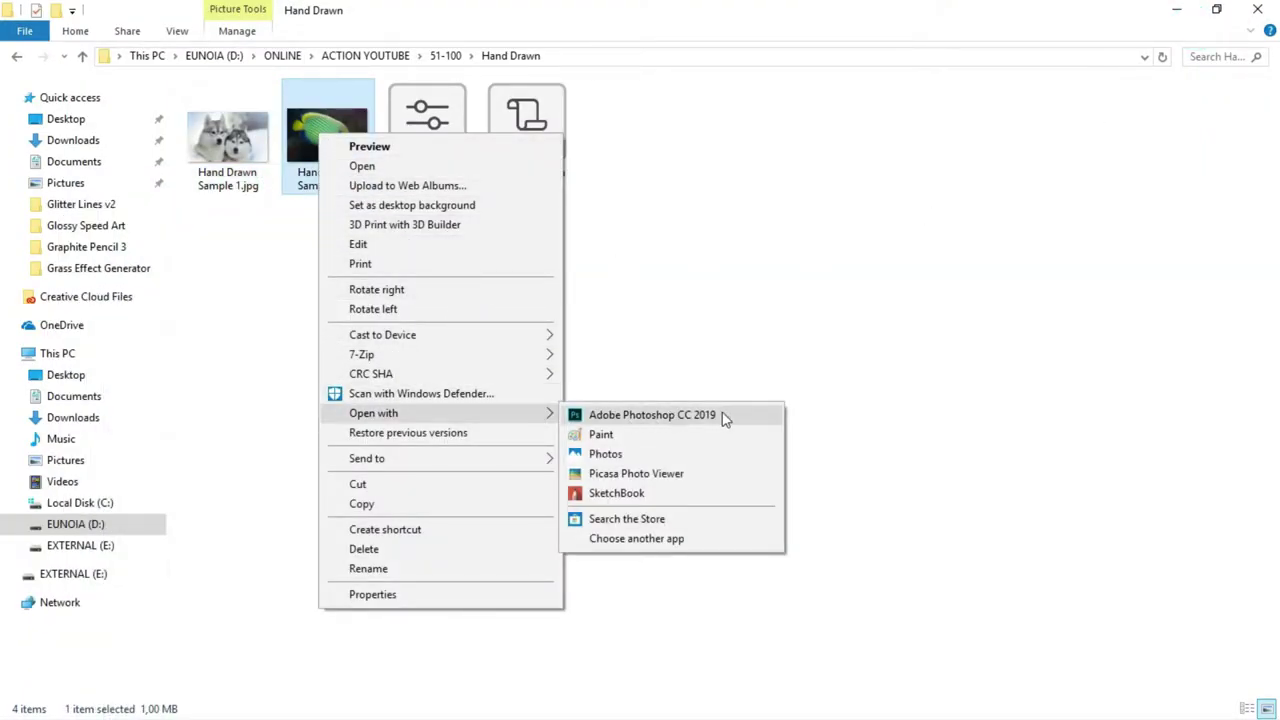
pyautogui.click(722, 414)
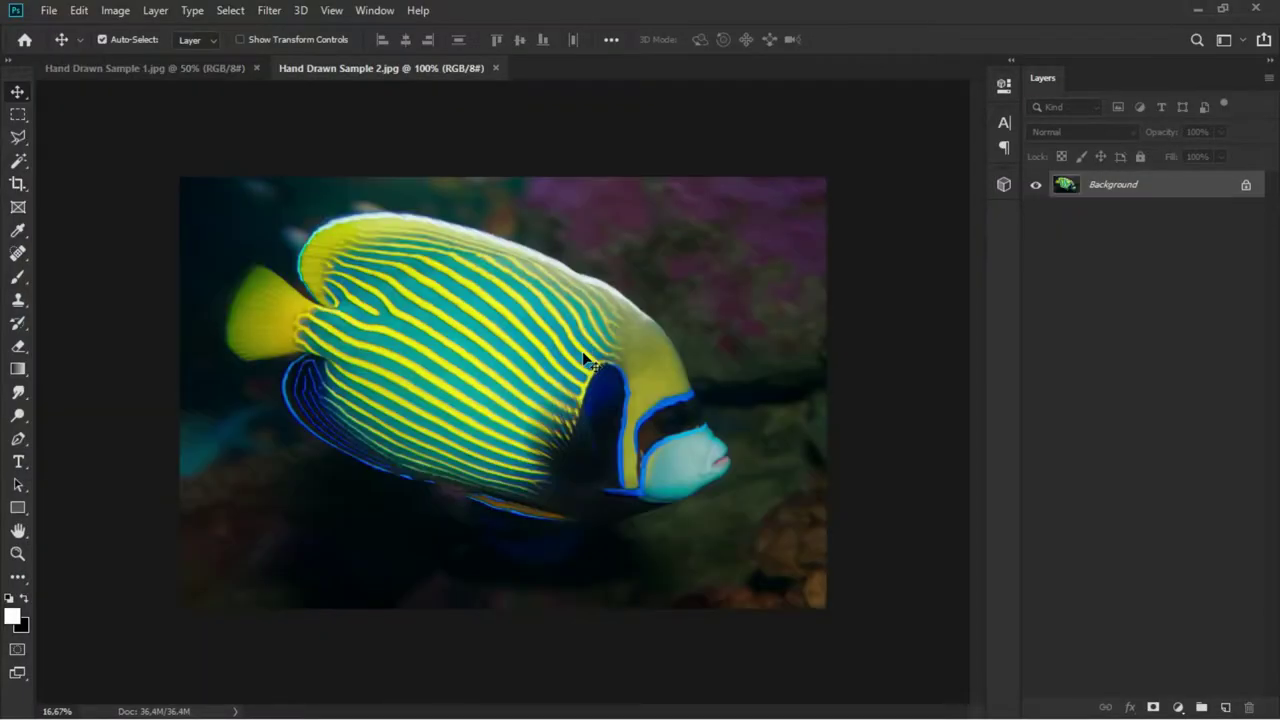
# - Confirm the angelfish image is RGB Color at 8 Bits/Channel, then show the Actions panel
pyautogui.click(118, 11)
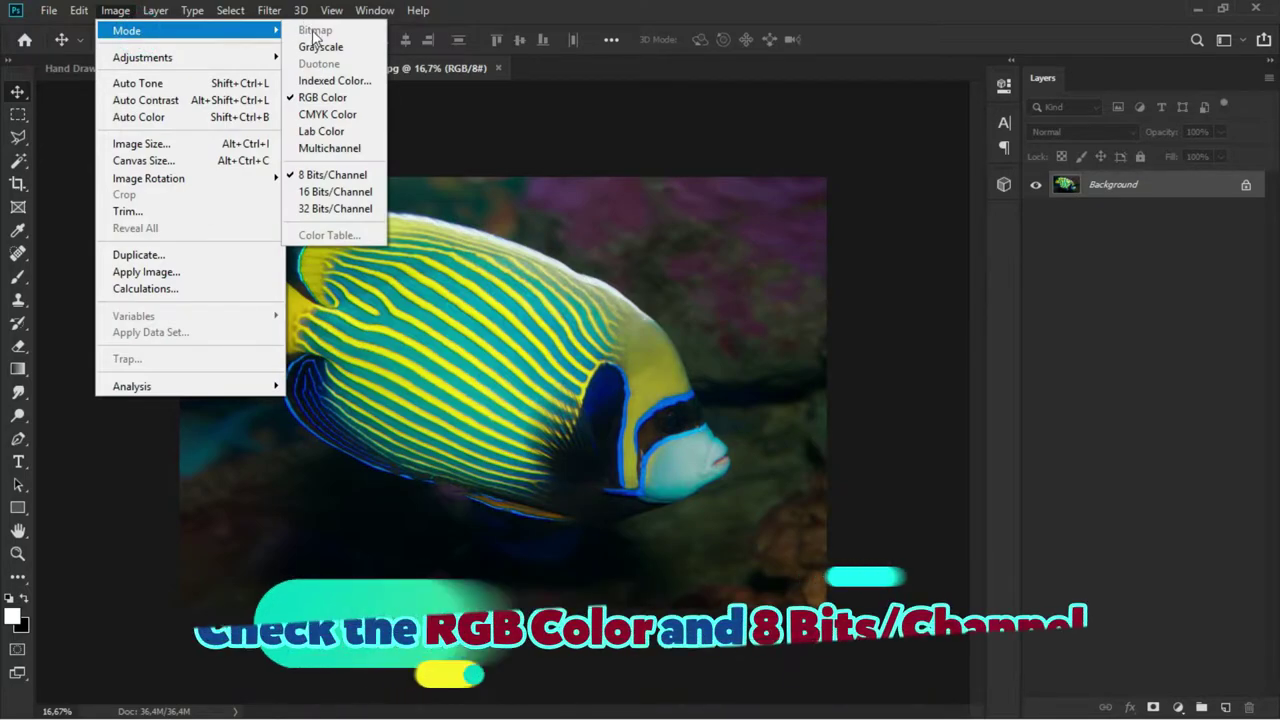
pyautogui.moveTo(190, 30)
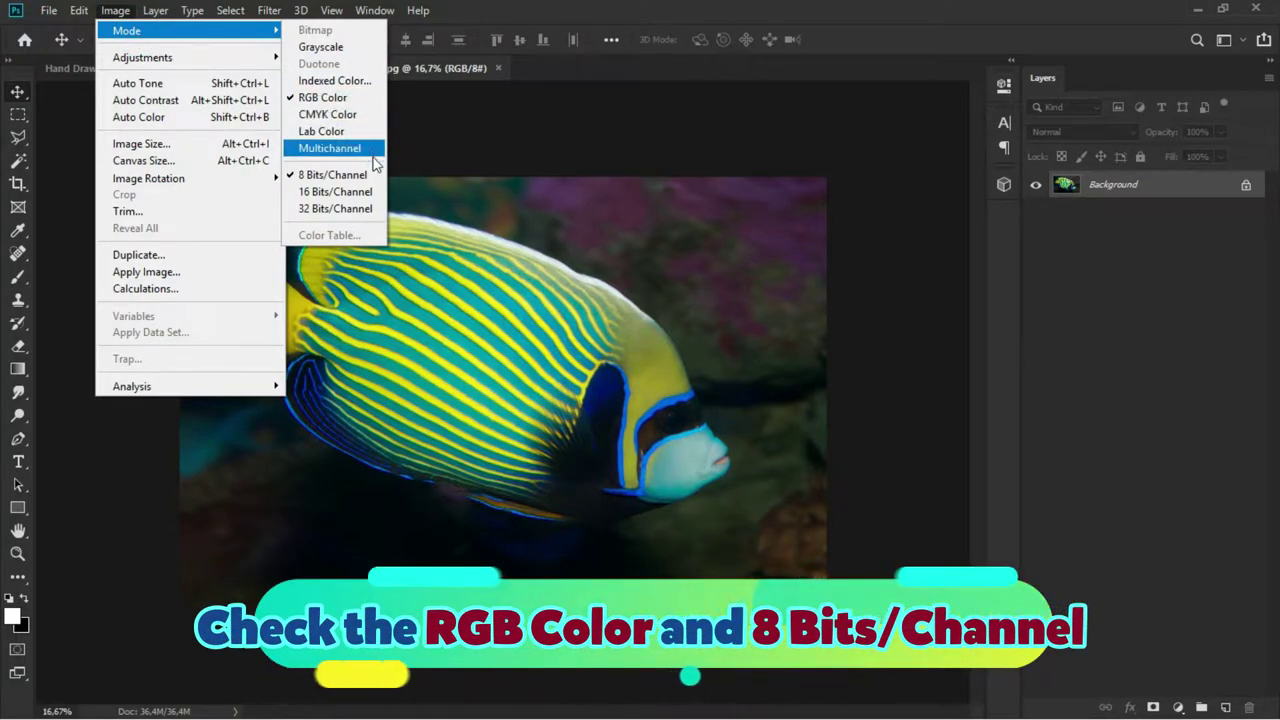
pyautogui.click(376, 177)
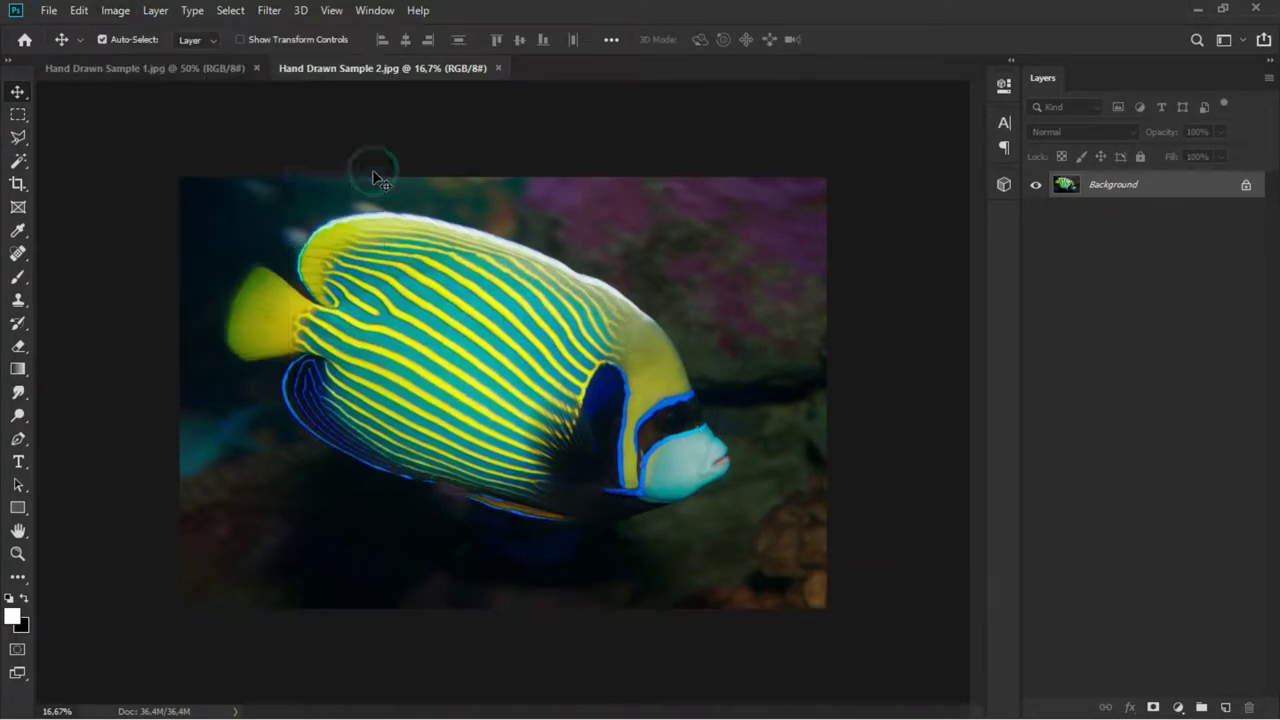
pyautogui.click(372, 11)
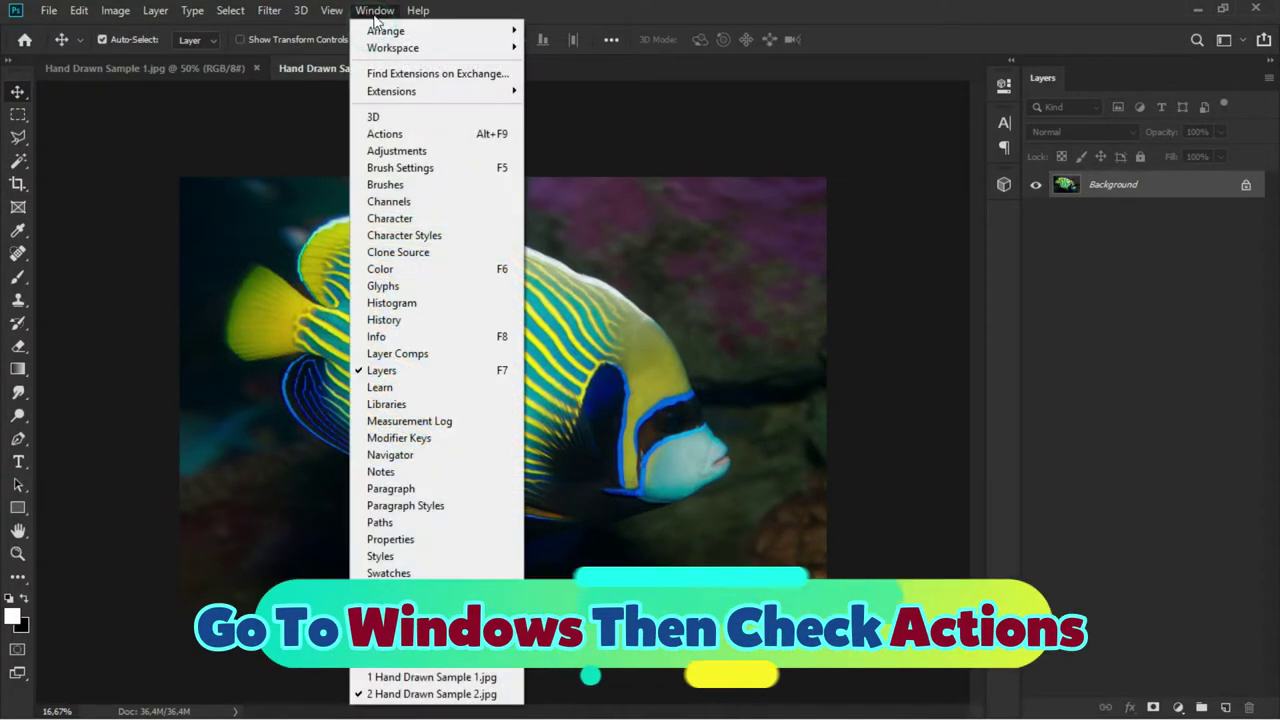
pyautogui.click(415, 135)
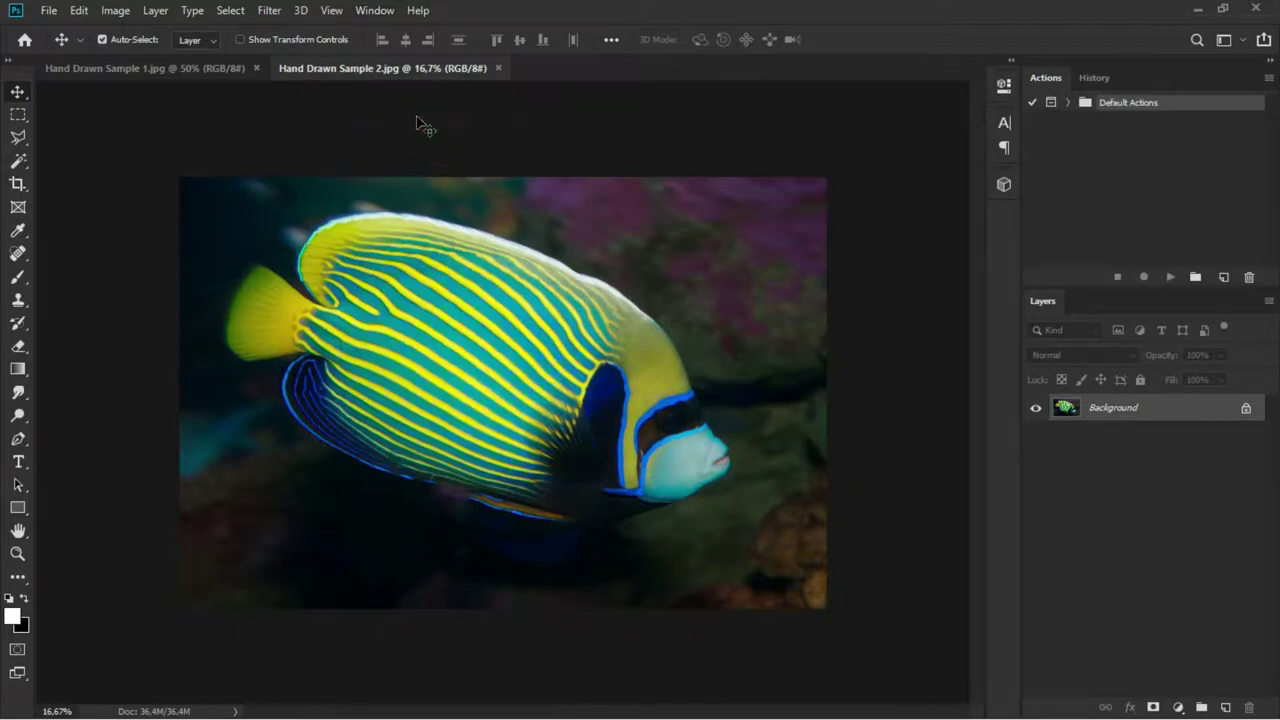
pyautogui.click(214, 70)
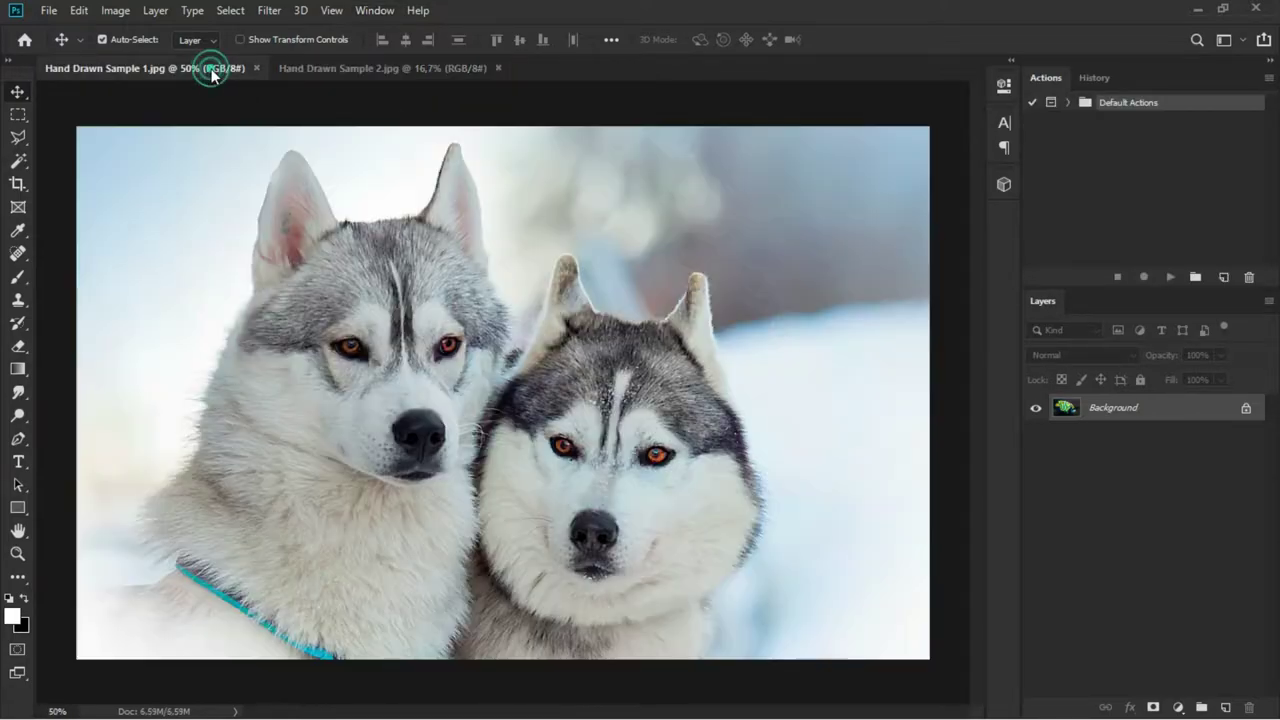
pyautogui.click(344, 70)
# - Load Hand Drawn.abr and Hand Drawn.atn into Photoshop together from the Hand Drawn folder
pyautogui.click(1199, 10)
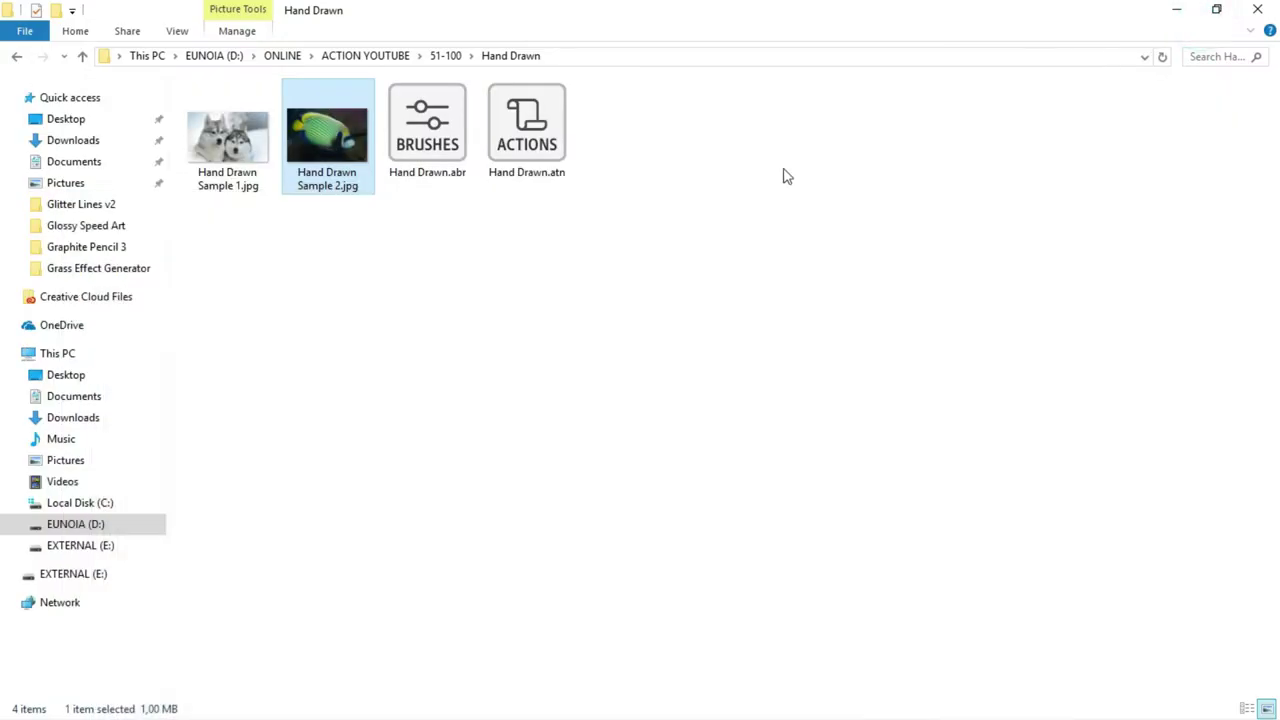
pyautogui.click(680, 180)
pyautogui.click(460, 170)
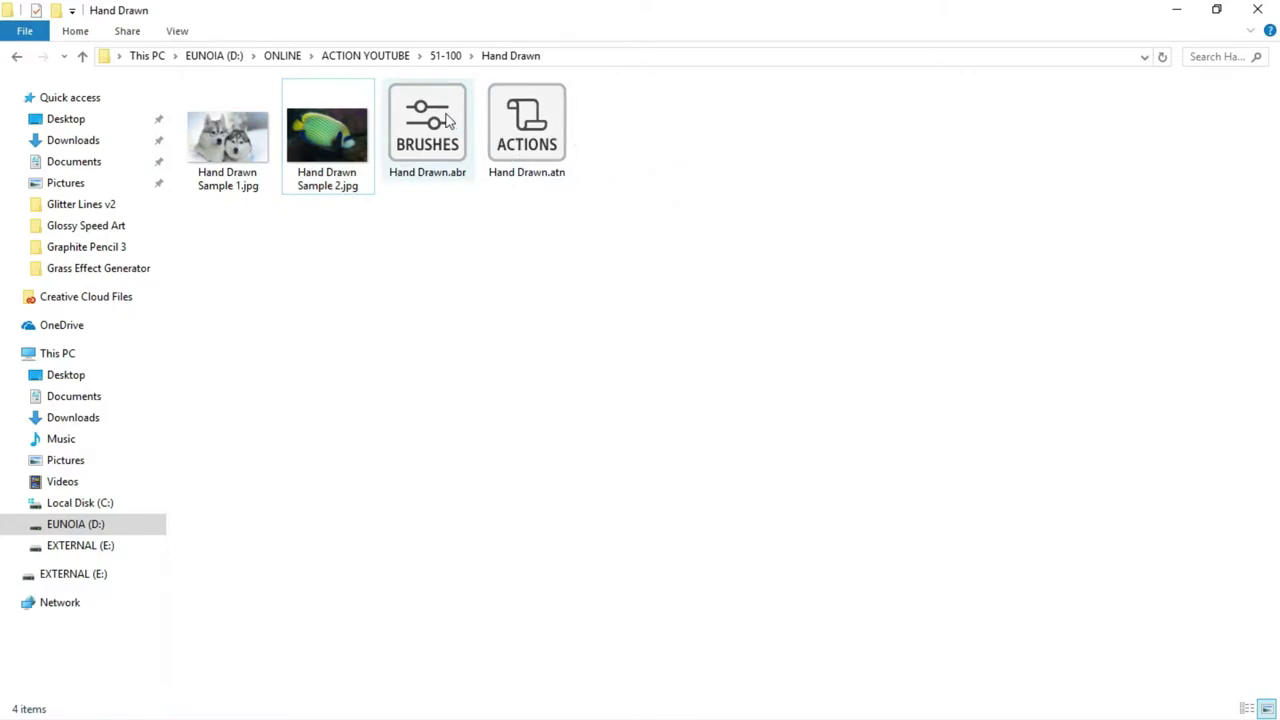
pyautogui.keyDown('ctrl'); pyautogui.click(530, 150); pyautogui.keyUp('ctrl')
pyautogui.rightClick(553, 118)
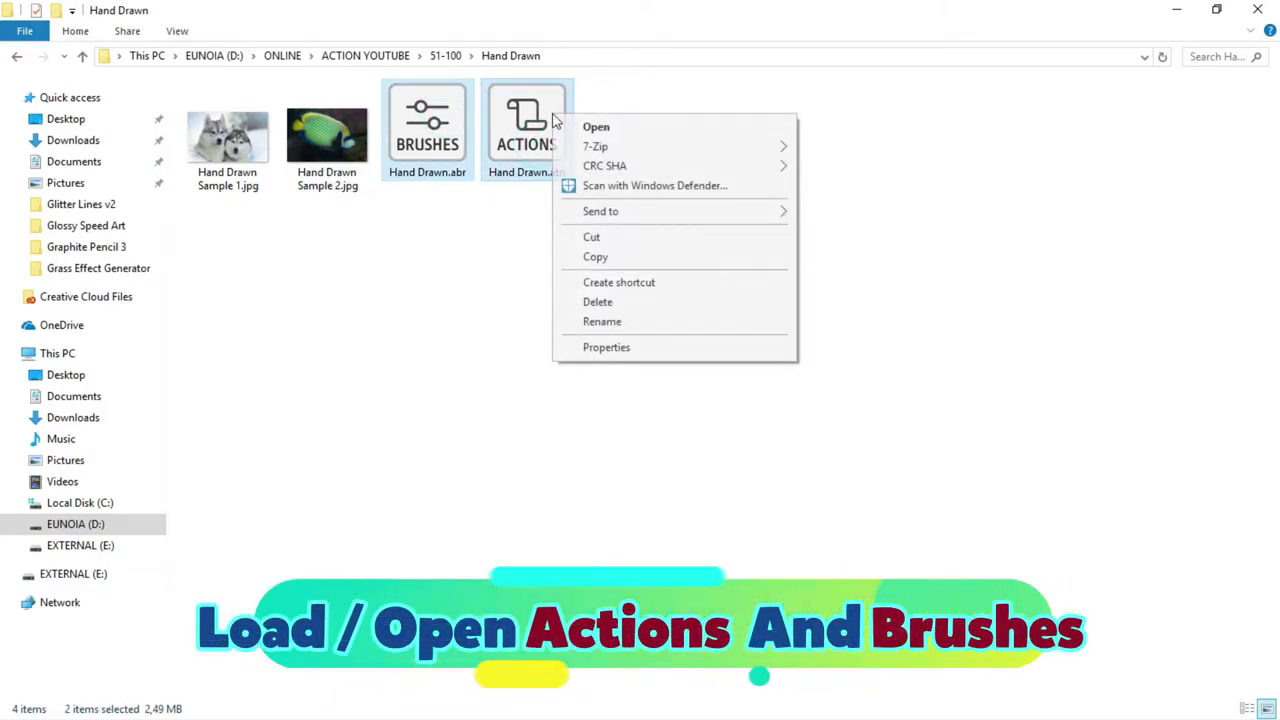
pyautogui.click(628, 128)
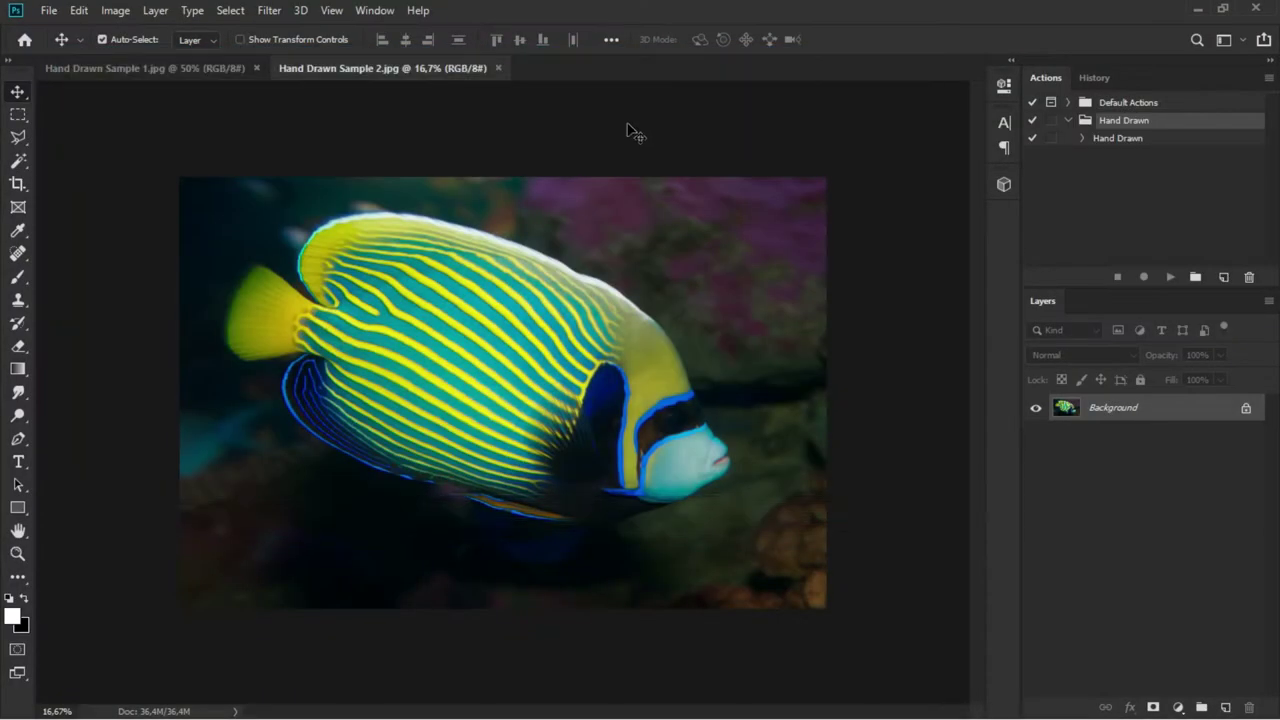
# - Expand and select the Hand Drawn action, reviewing its steps like Set Selection and Purge
pyautogui.click(1081, 138)
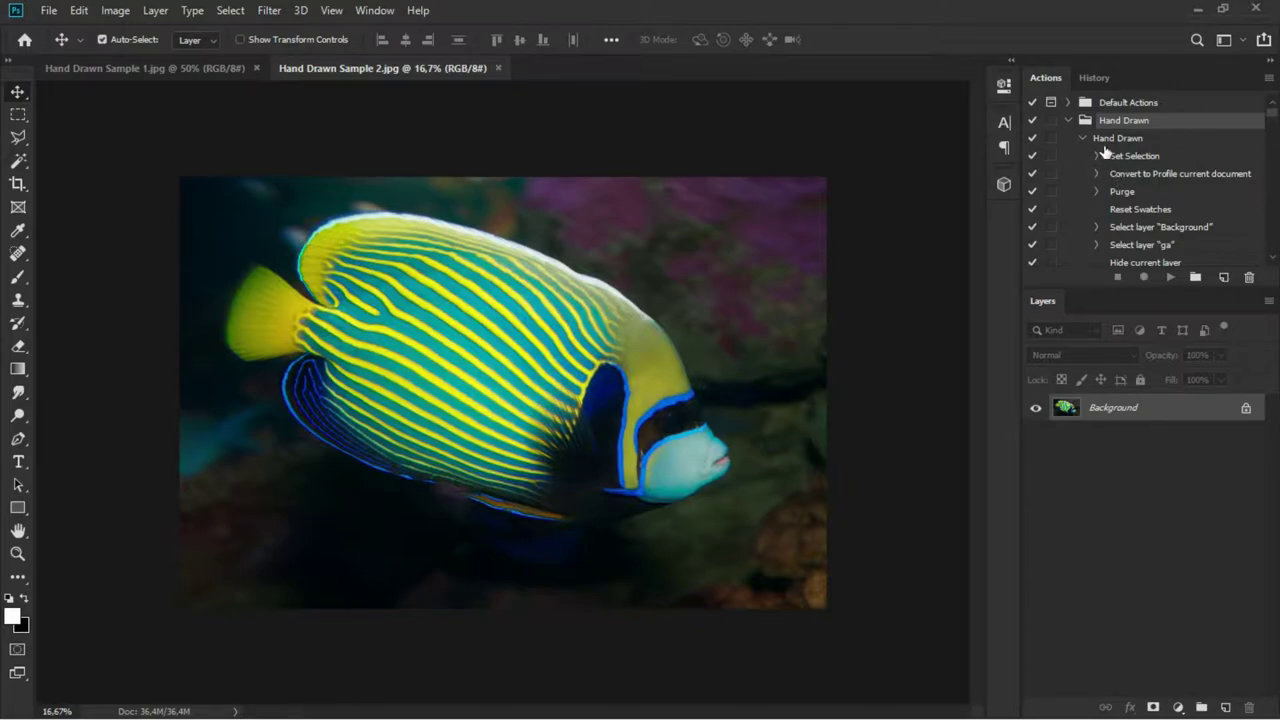
pyautogui.click(1117, 140)
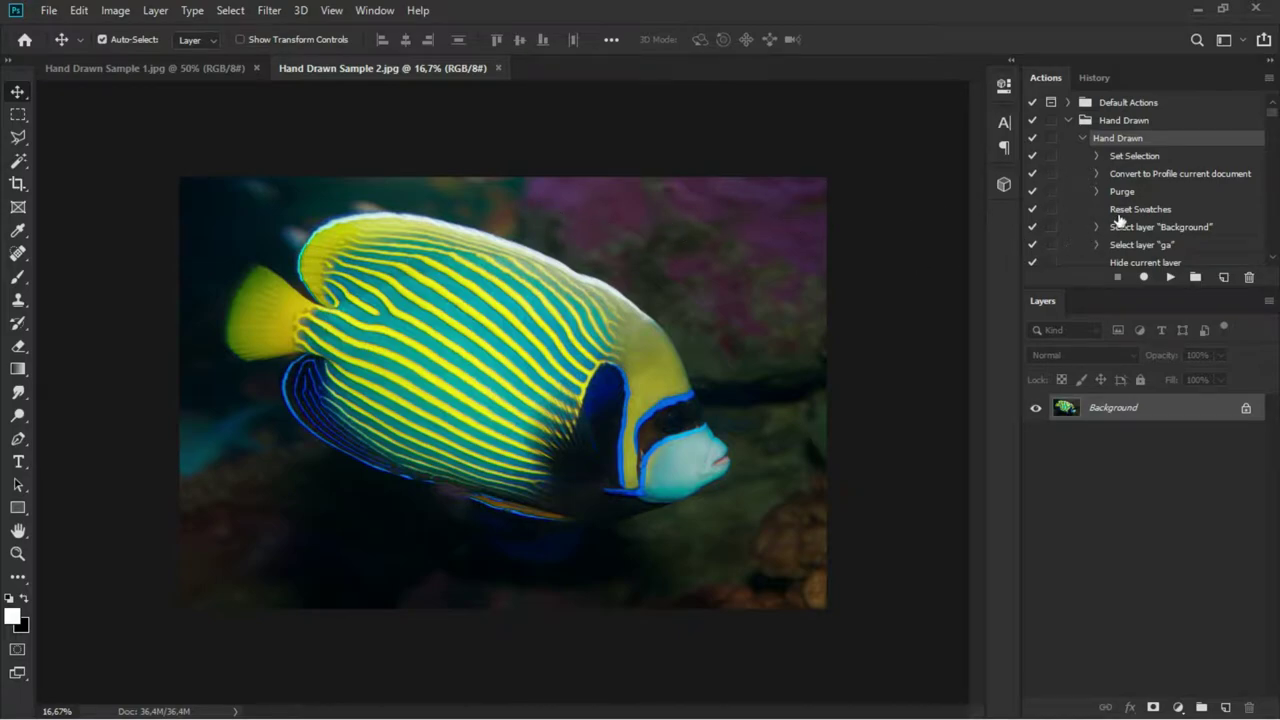
pyautogui.scroll(-1, 1119, 219)
pyautogui.scroll(-1, 1119, 219)
pyautogui.scroll(-1, 1120, 212)
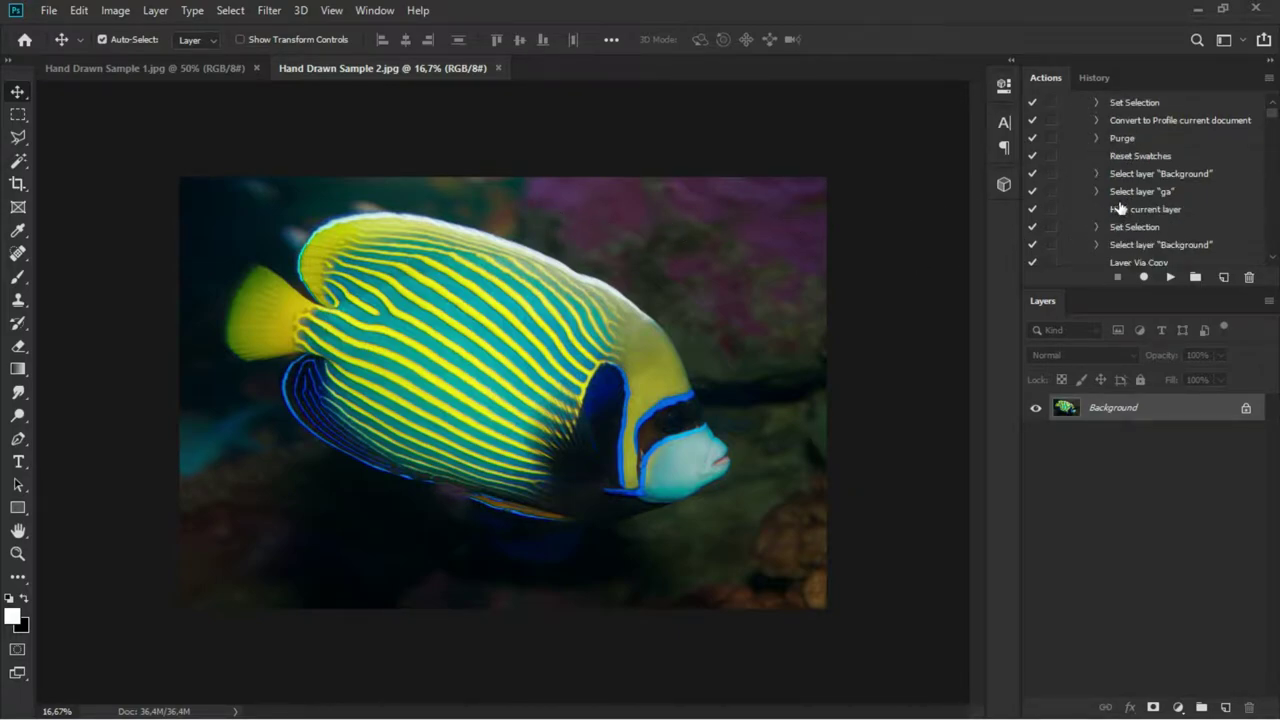
pyautogui.scroll(2, 1108, 199)
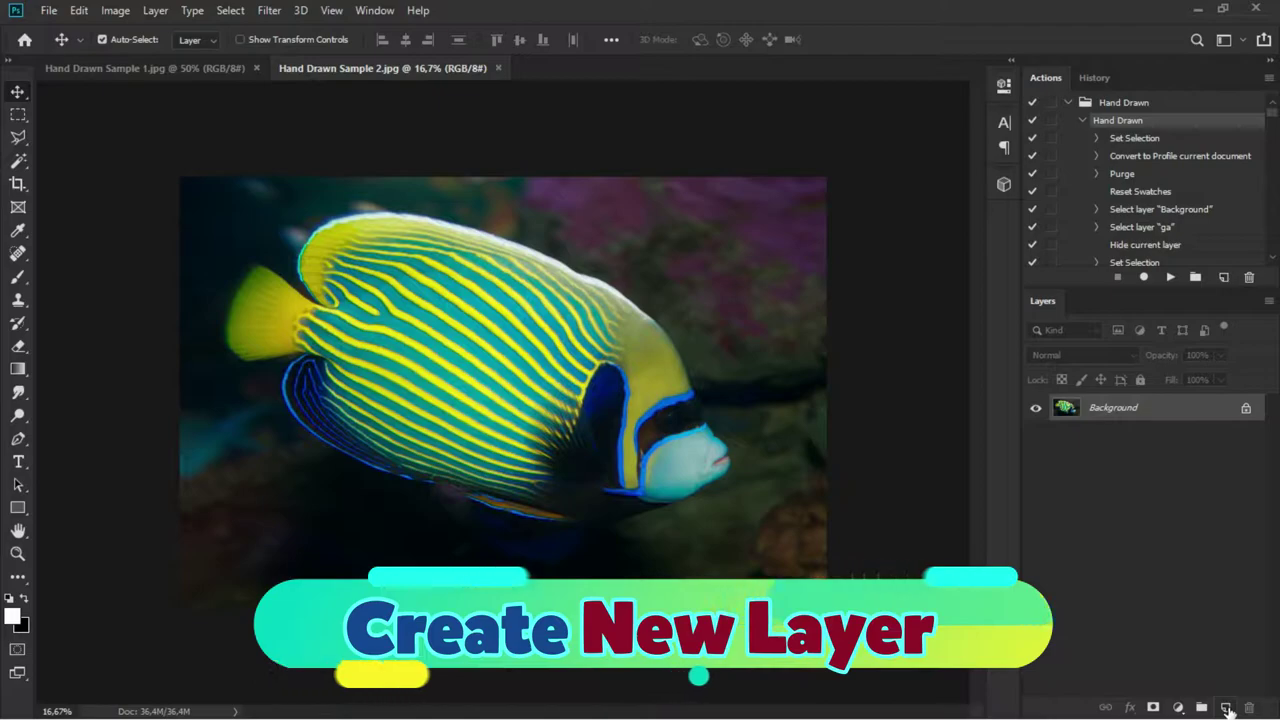
# - Create a new layer above Background in the angelfish document and name it 'ga'
pyautogui.click(1226, 708)
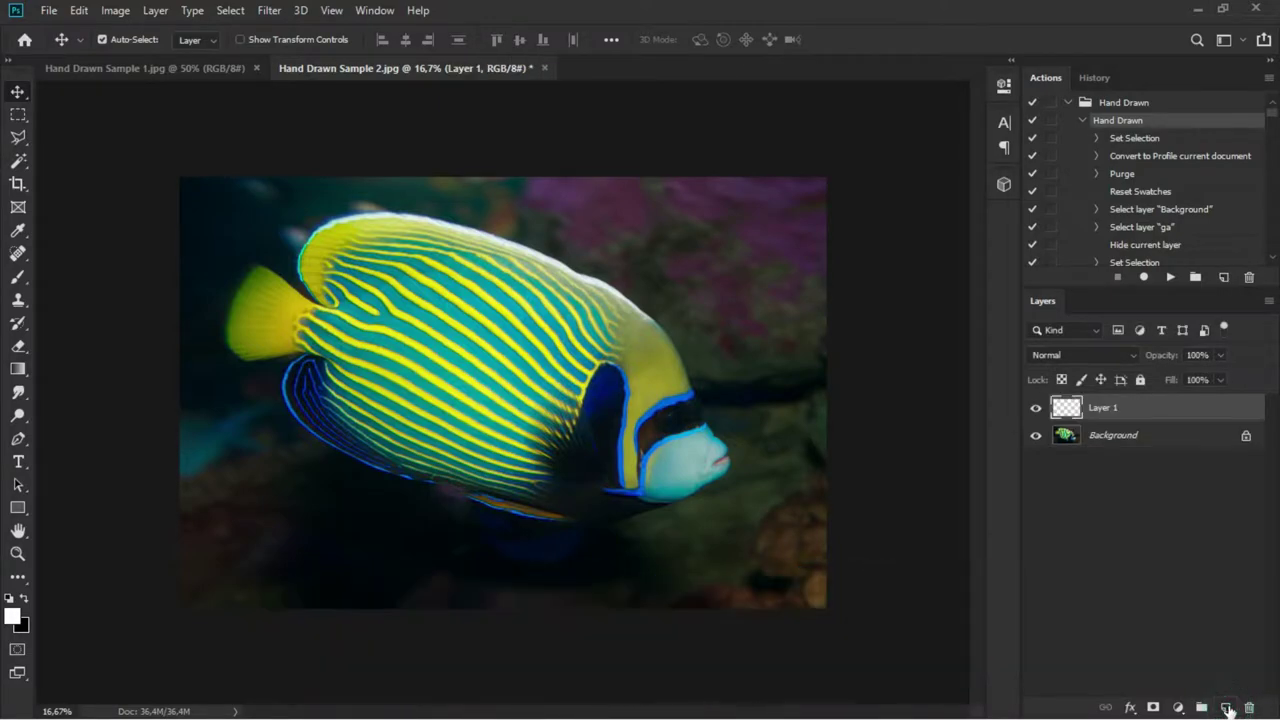
pyautogui.doubleClick(1097, 410)
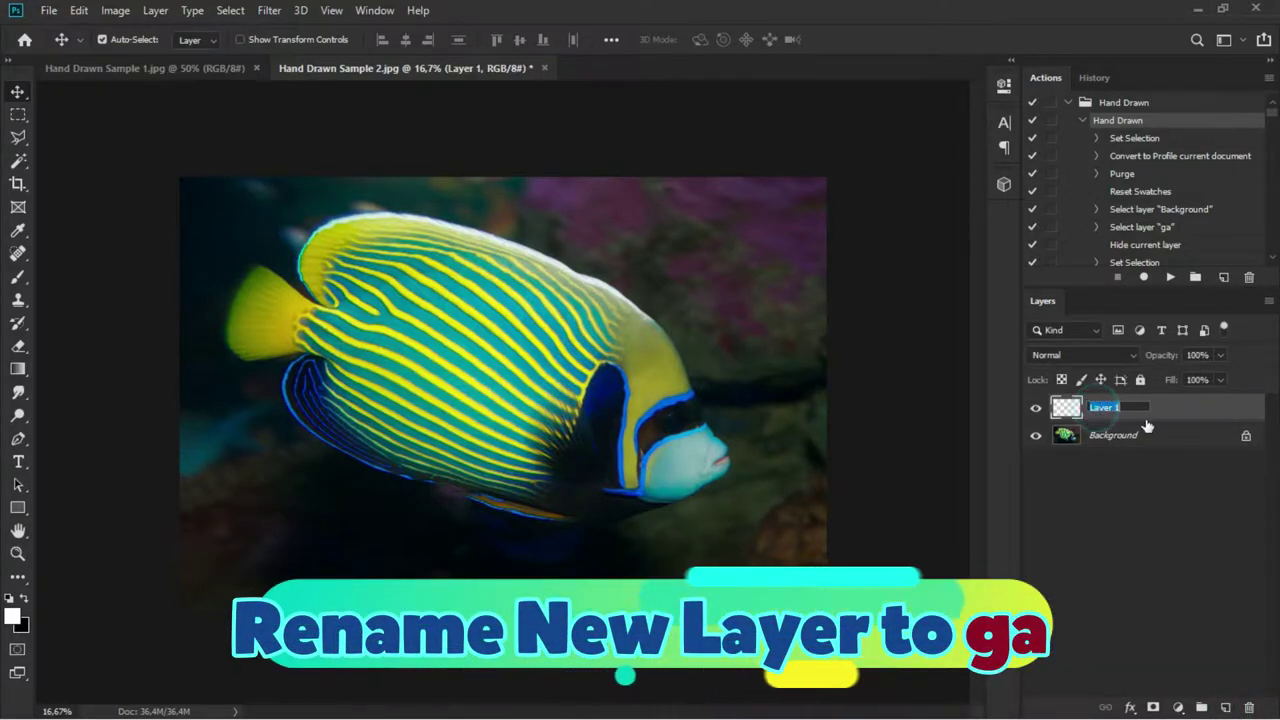
pyautogui.write('ga')
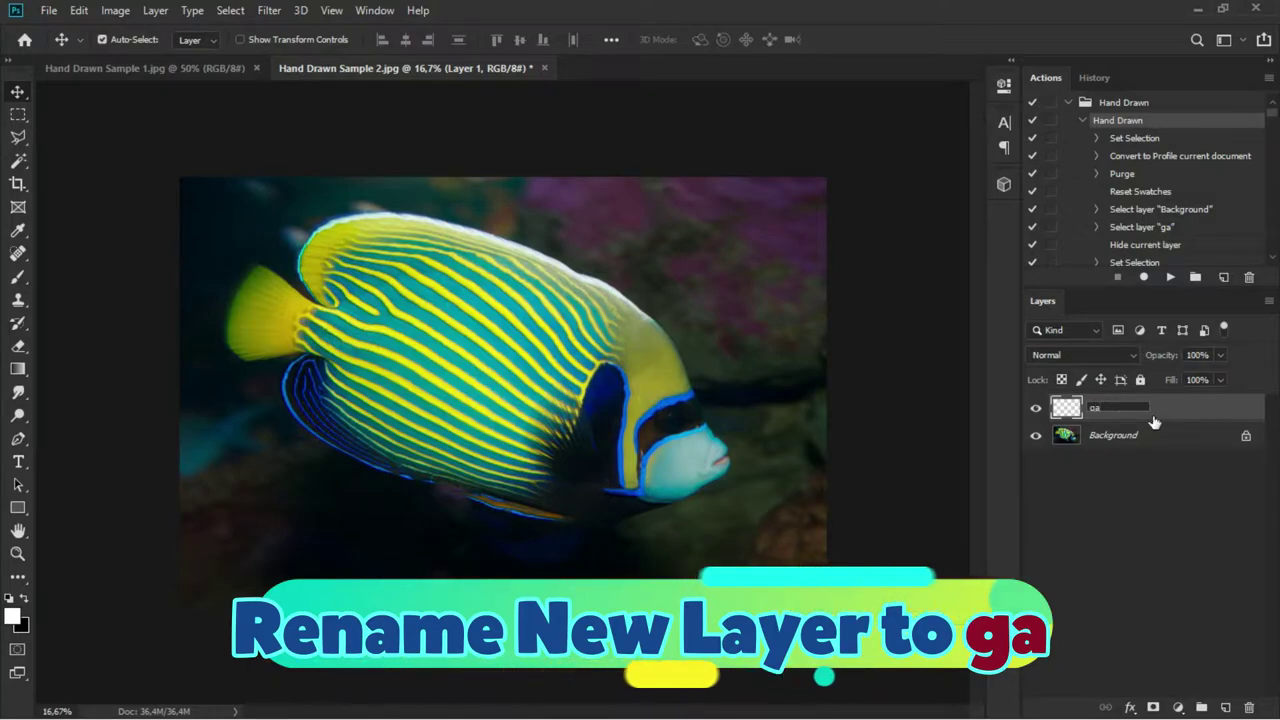
pyautogui.press('Return')
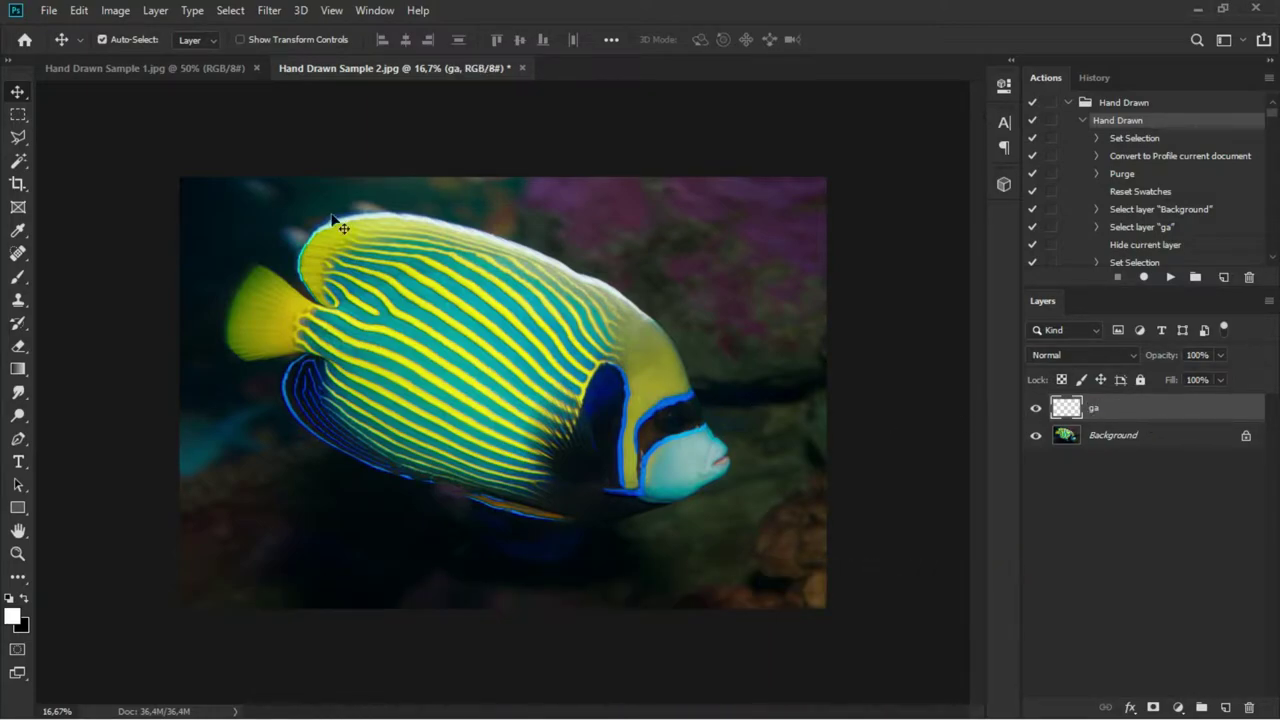
# - Switch to the Brush tool with a bright green (#43f750) foreground colour
pyautogui.click(19, 280)
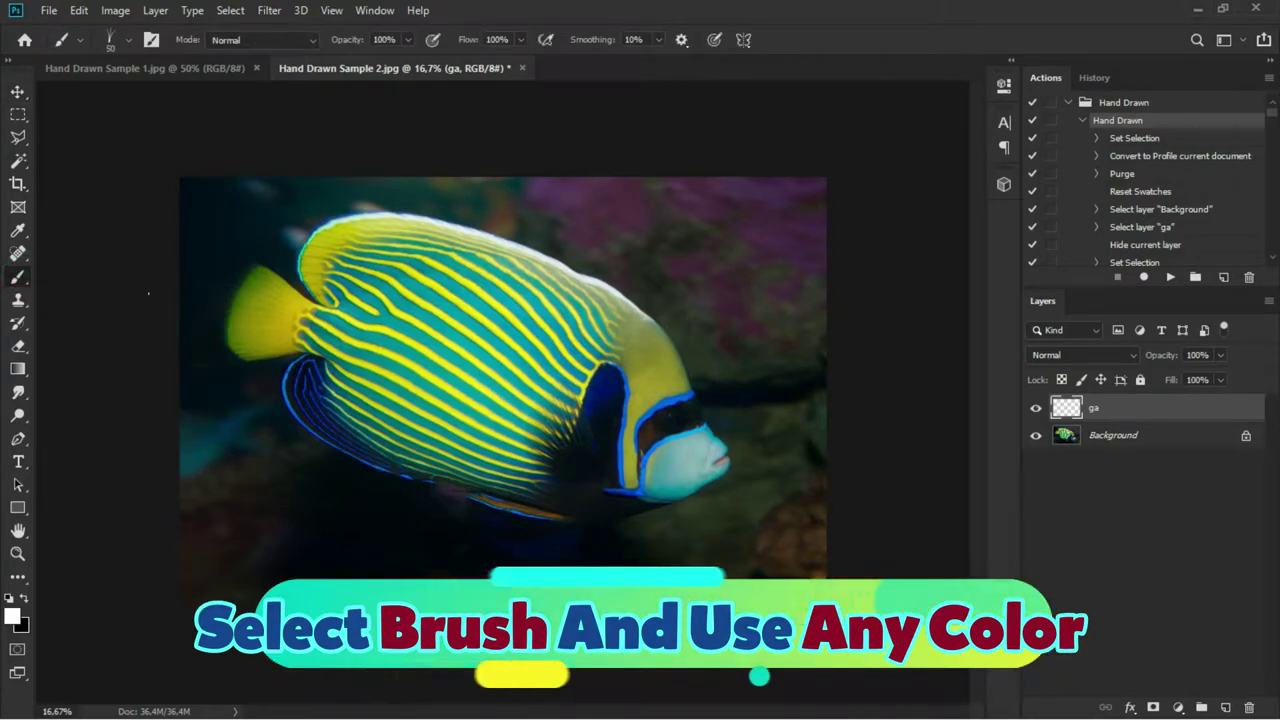
pyautogui.click(12, 615)
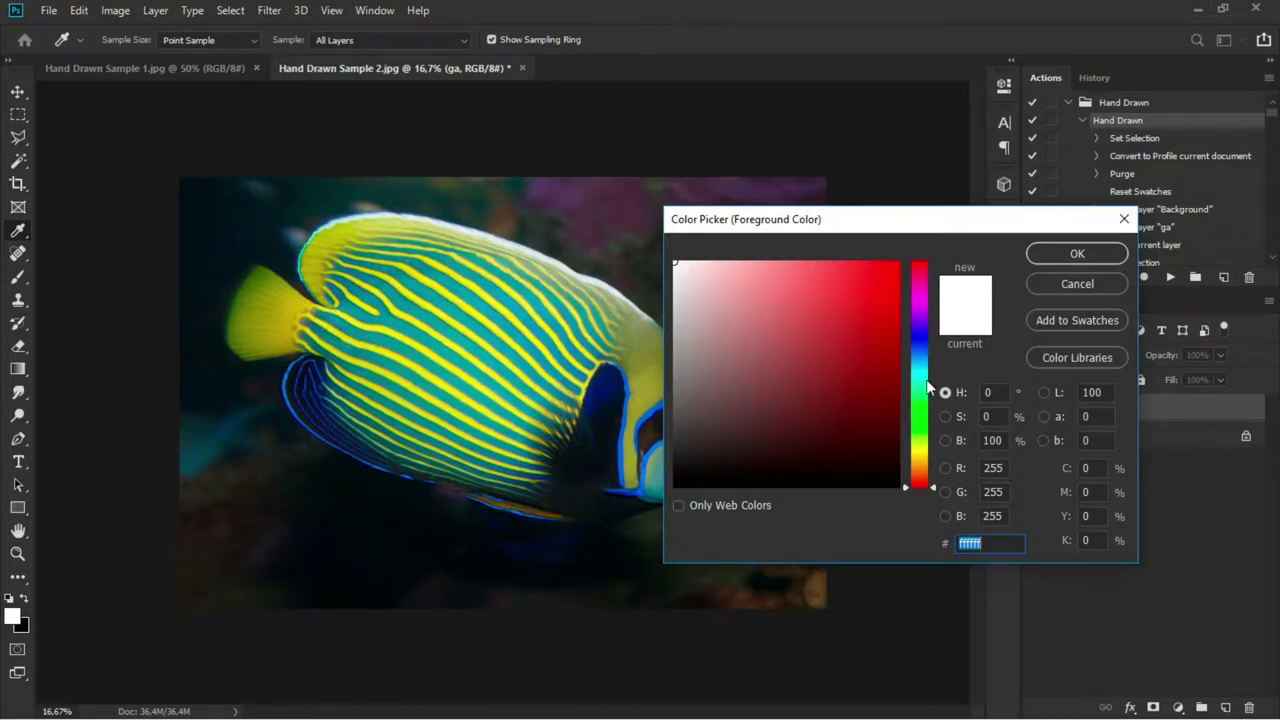
pyautogui.click(920, 409)
pyautogui.moveTo(860, 287); pyautogui.dragTo(852, 271)
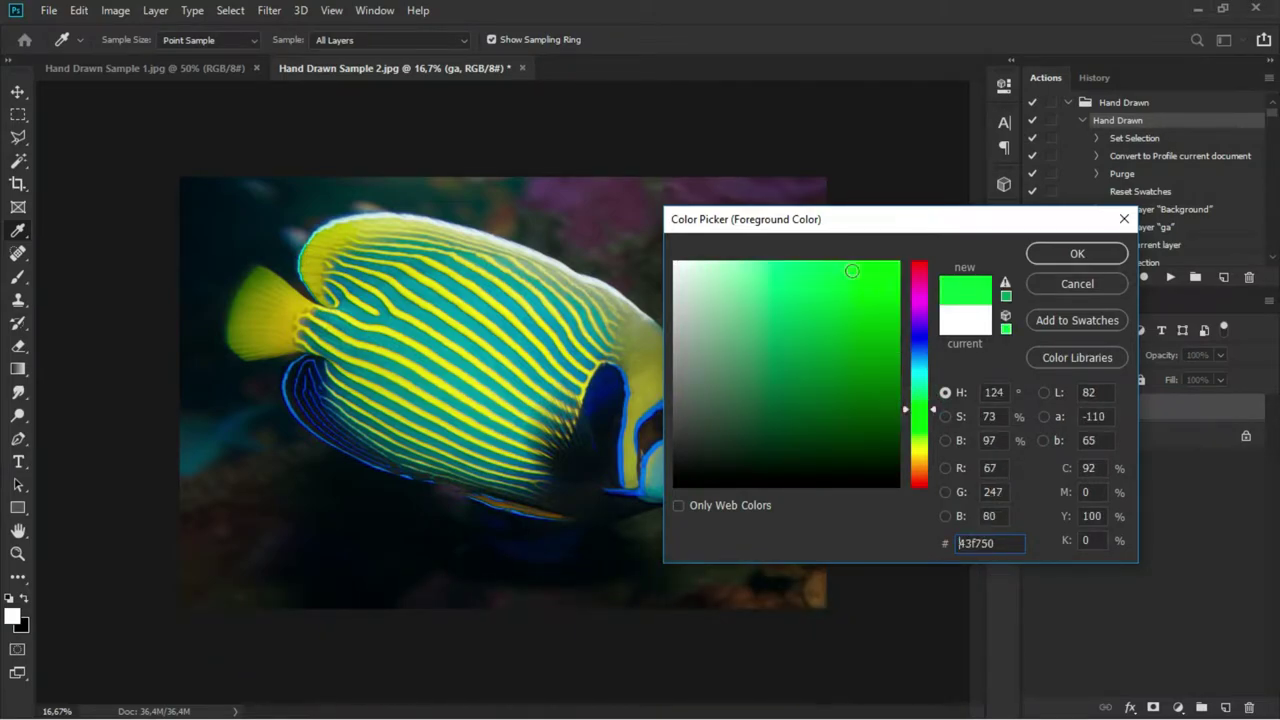
pyautogui.click(1047, 256)
pyautogui.rightClick(483, 296)
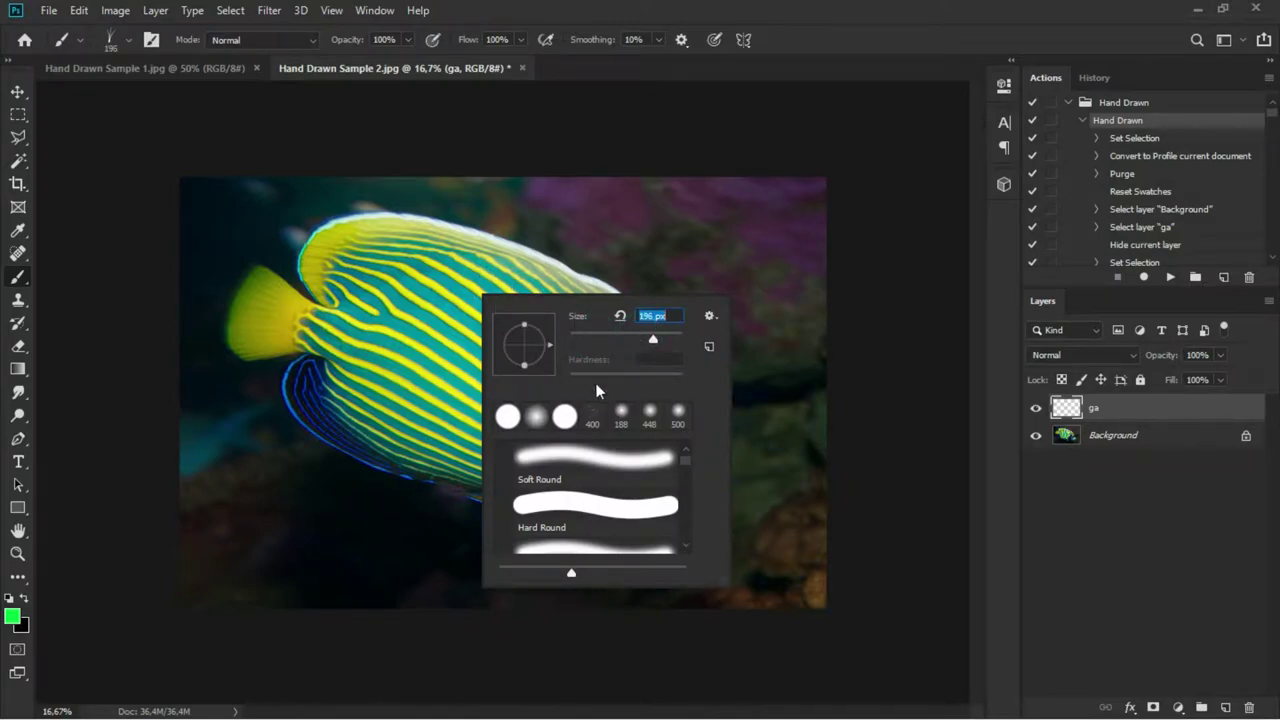
# - Set the brush to a 1102 px Soft Round Pressure Size preset
pyautogui.click(601, 508)
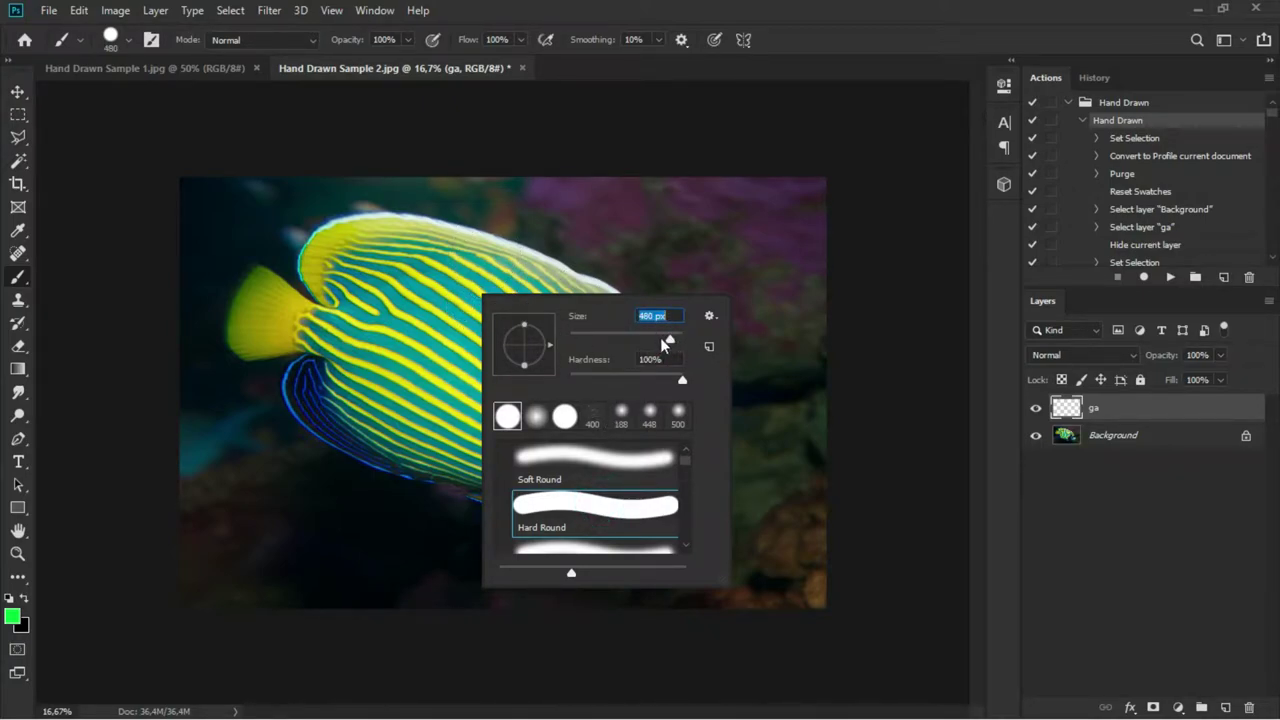
pyautogui.moveTo(677, 343); pyautogui.dragTo(676, 342)
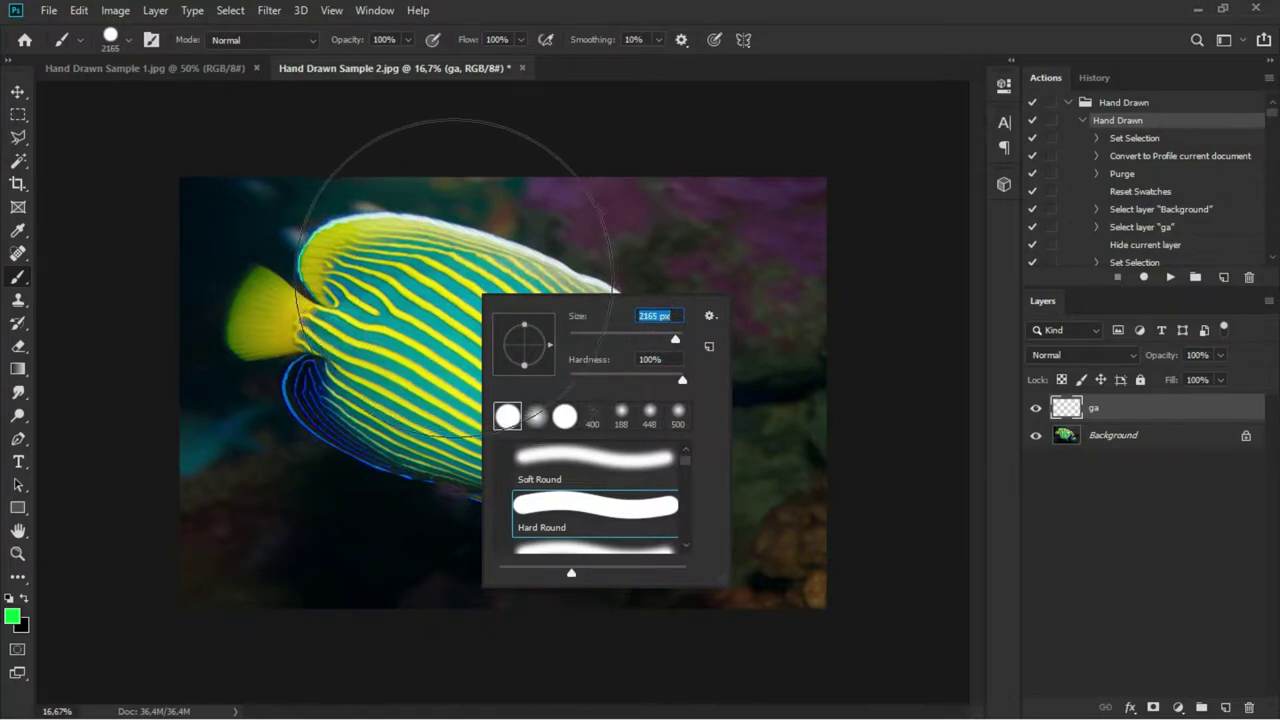
pyautogui.click(673, 342)
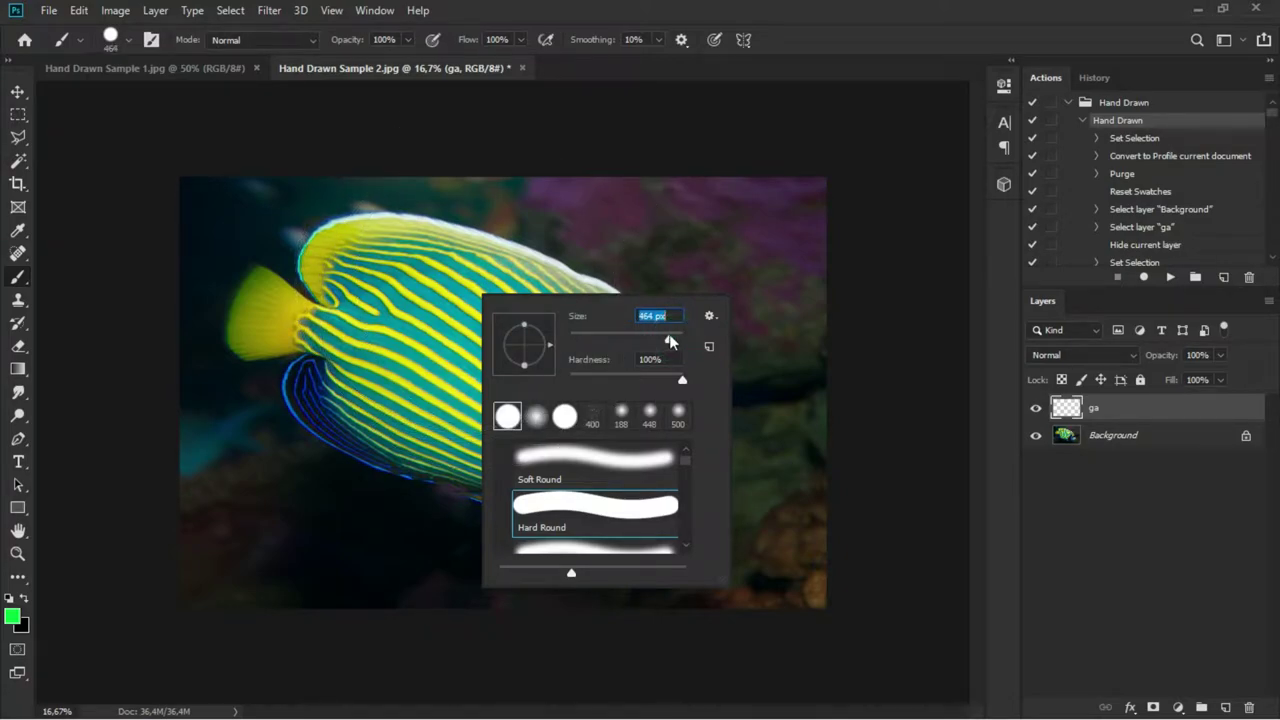
pyautogui.moveTo(673, 341); pyautogui.dragTo(673, 341)
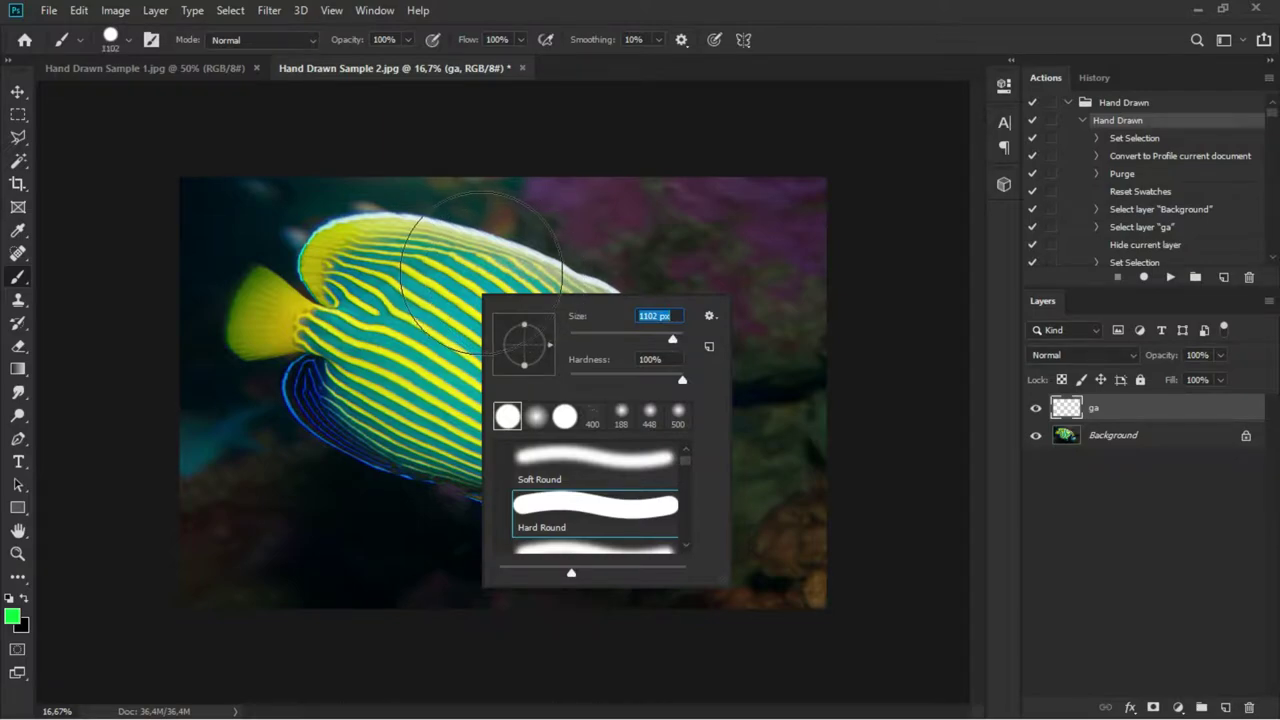
pyautogui.scroll(-1, 578, 500)
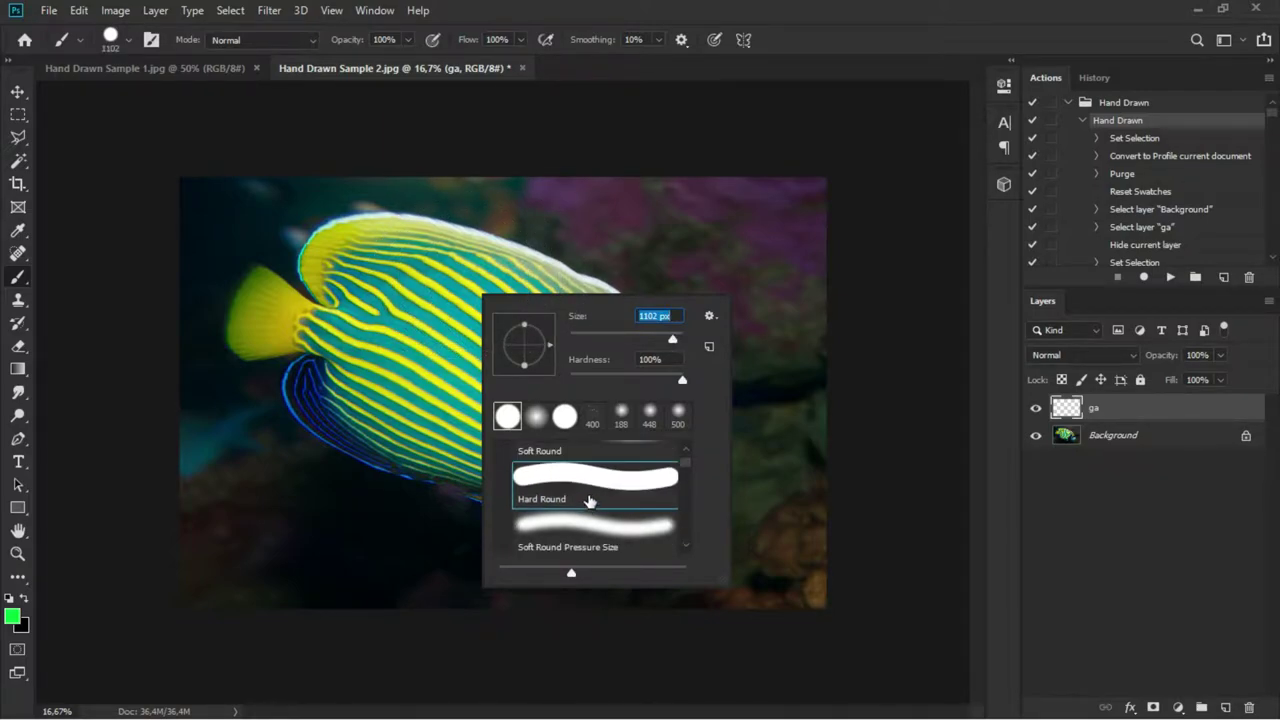
pyautogui.click(598, 524)
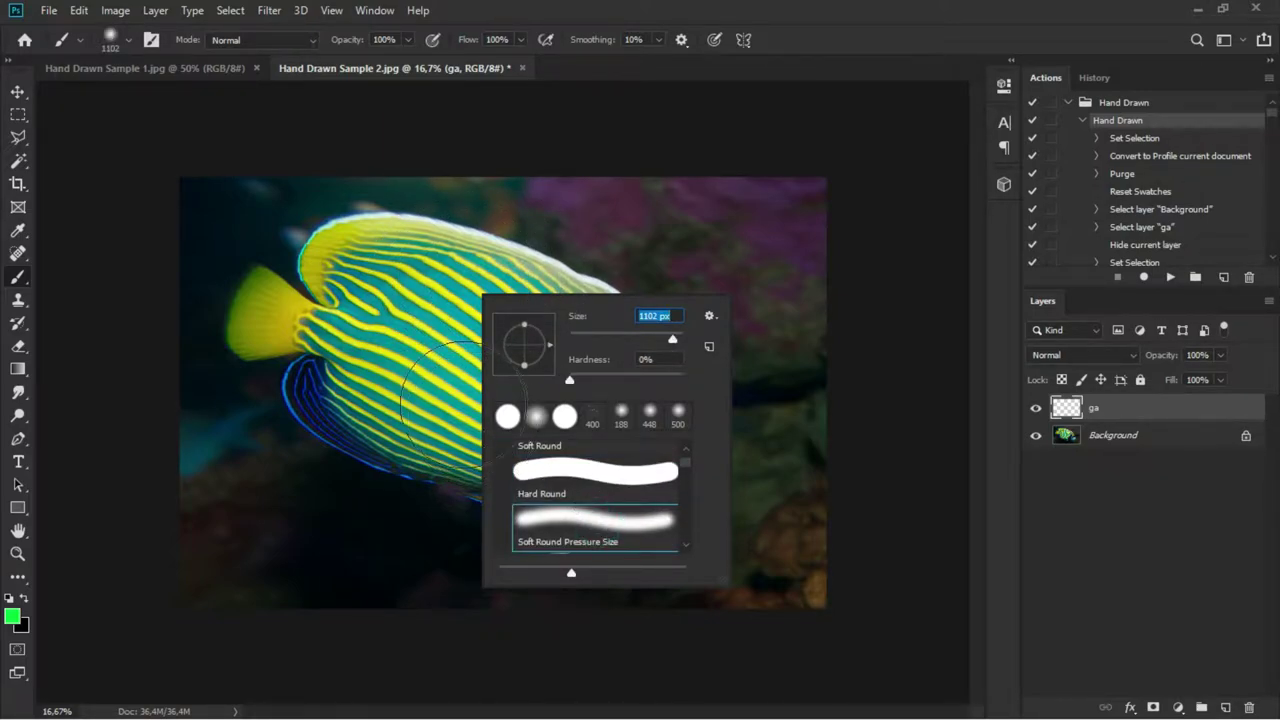
pyautogui.click(363, 250)
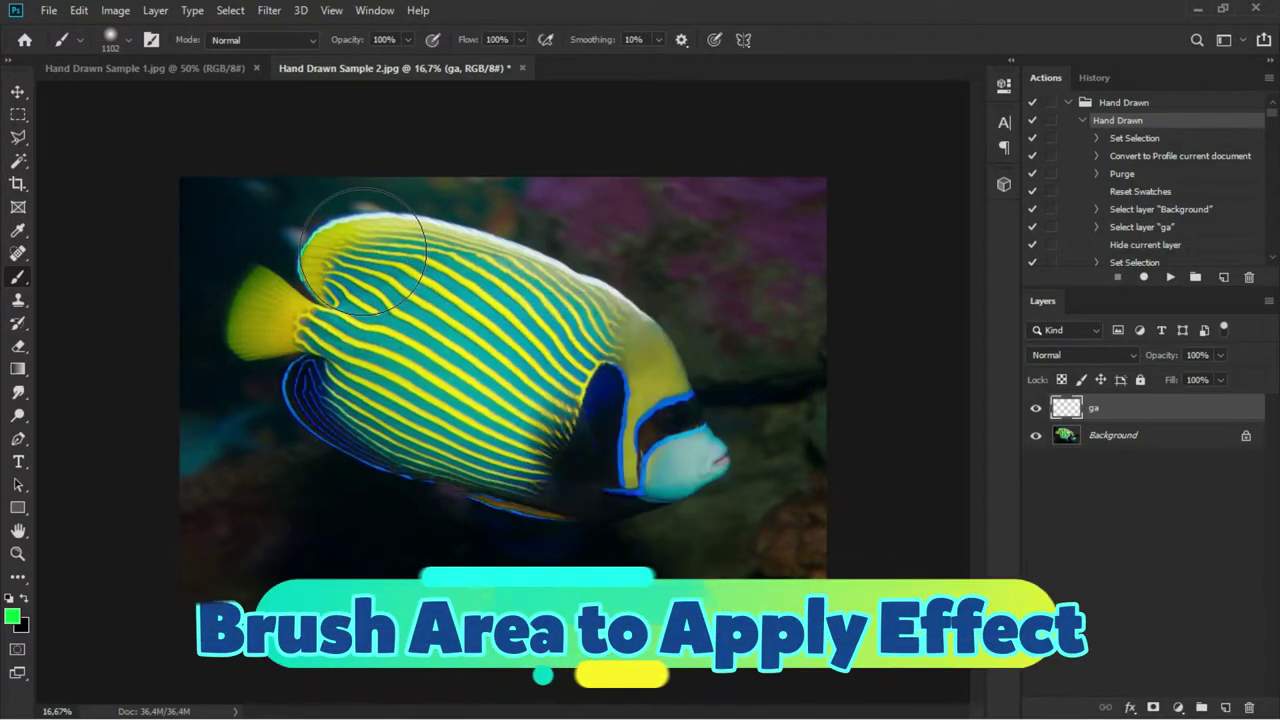
# - Paint green over the whole angelfish on ga and toggle ga to check coverage
pyautogui.moveTo(350, 235)
pyautogui.mouseDown()
pyautogui.moveTo(233, 330)
pyautogui.moveTo(350, 320)
pyautogui.moveTo(330, 385)
pyautogui.moveTo(460, 290)
pyautogui.moveTo(410, 425)
pyautogui.moveTo(529, 357)
pyautogui.moveTo(523, 457)
pyautogui.moveTo(680, 386)
pyautogui.moveTo(718, 425)
pyautogui.moveTo(714, 443)
pyautogui.mouseUp()
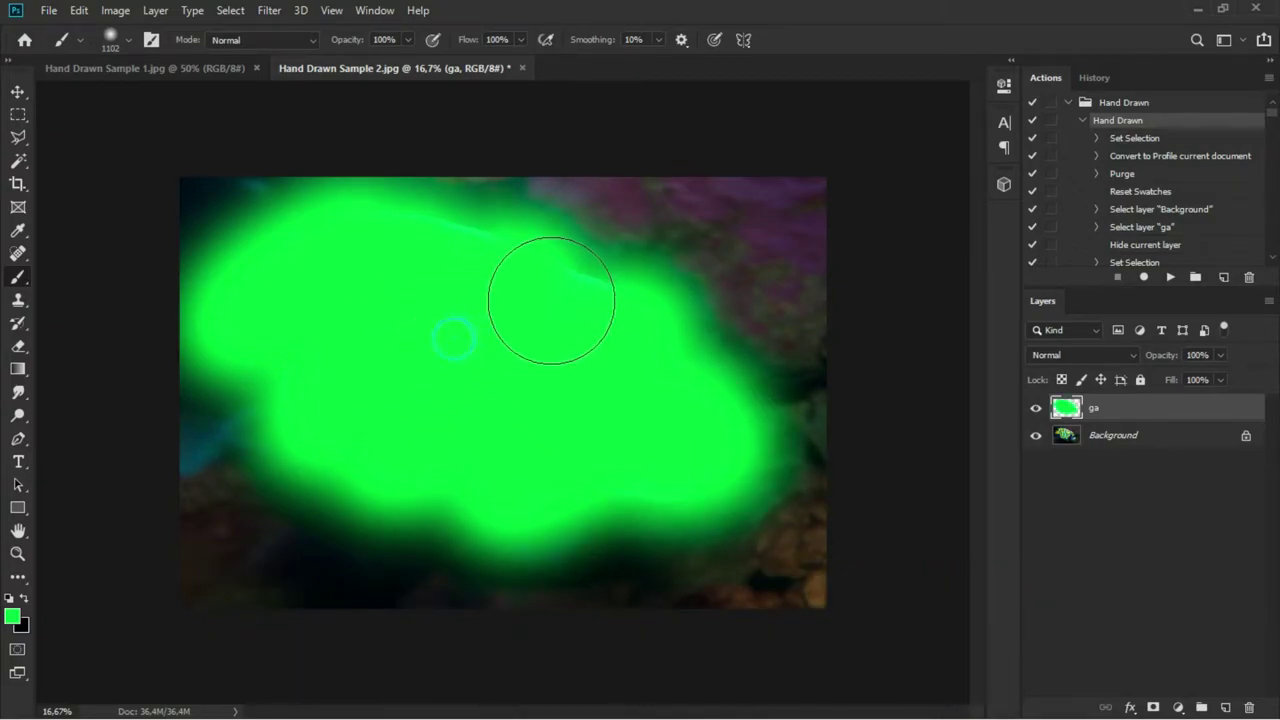
pyautogui.click(1038, 408)
pyautogui.click(1038, 408)
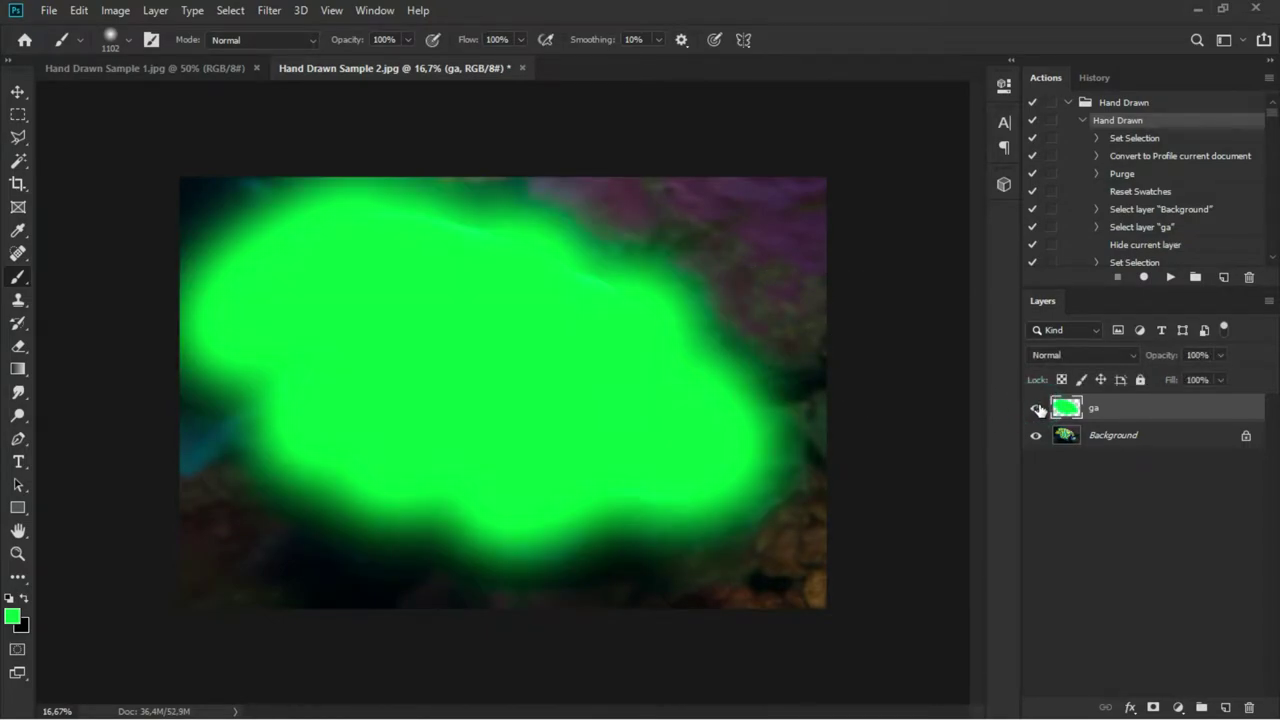
# - Select the Hand Drawn action in the Hand Drawn set and play it on the angelfish
pyautogui.click(1082, 120)
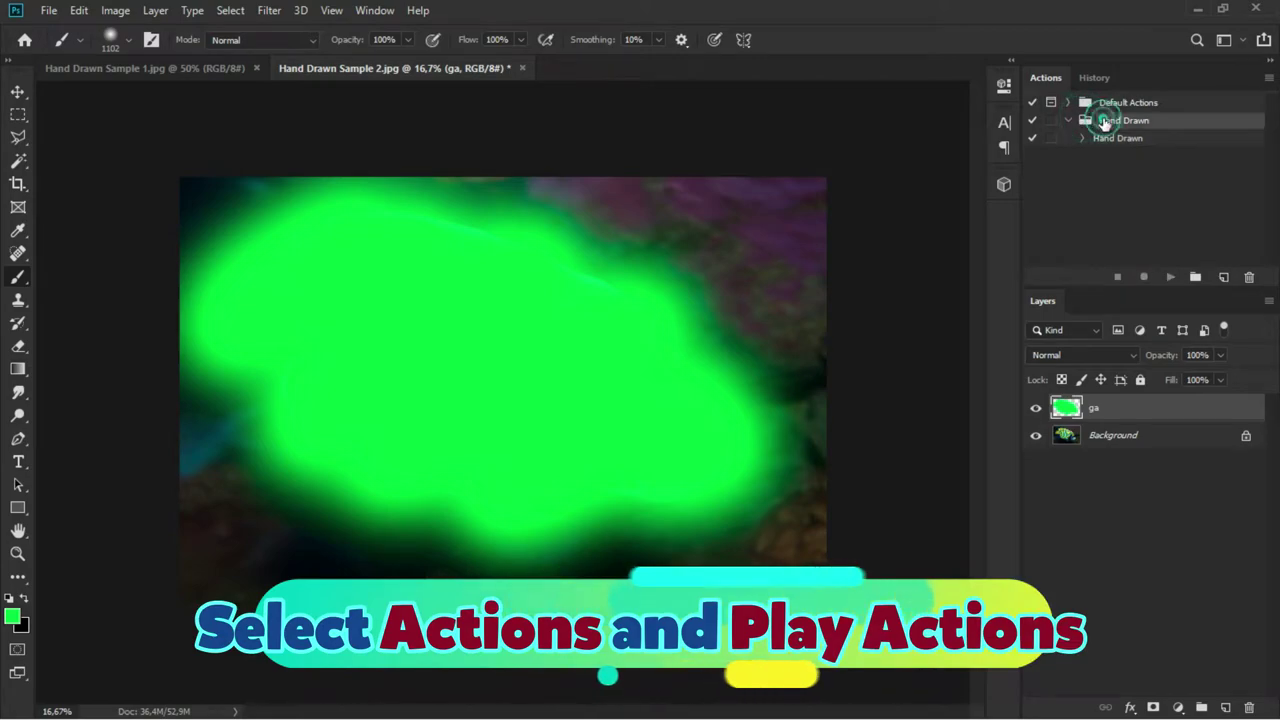
pyautogui.click(1083, 139)
pyautogui.click(1113, 143)
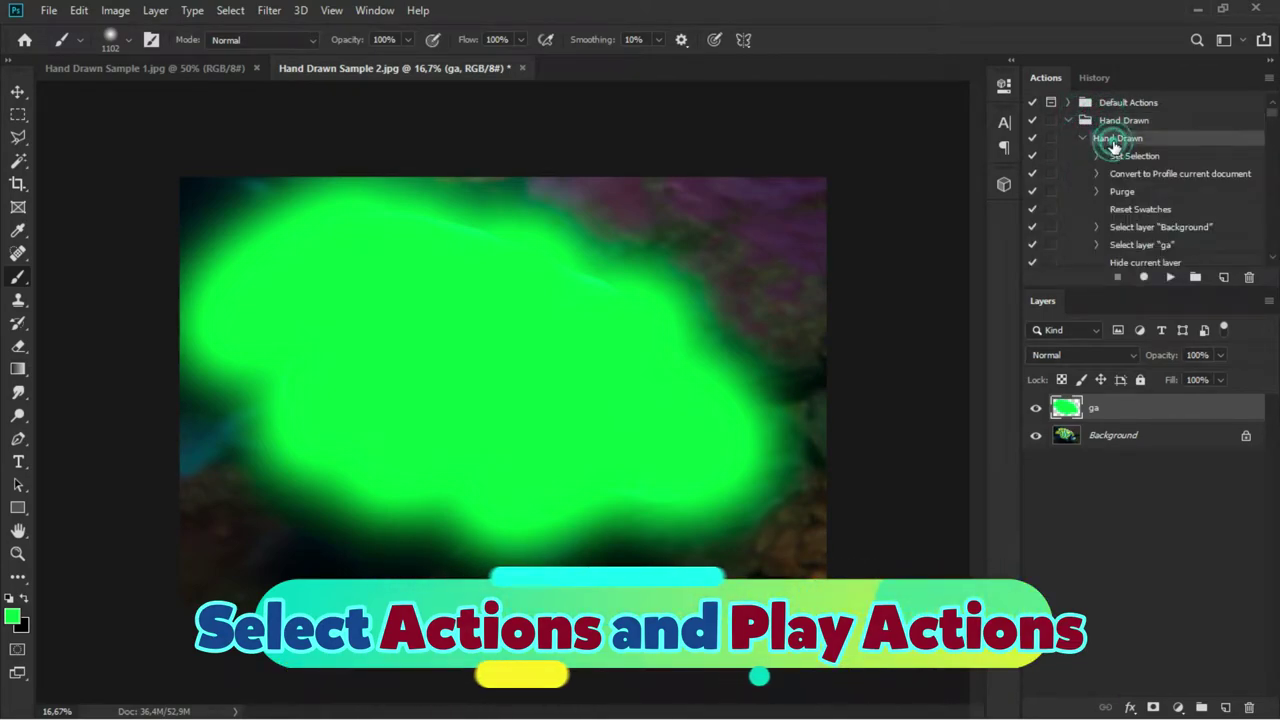
pyautogui.click(1173, 278)
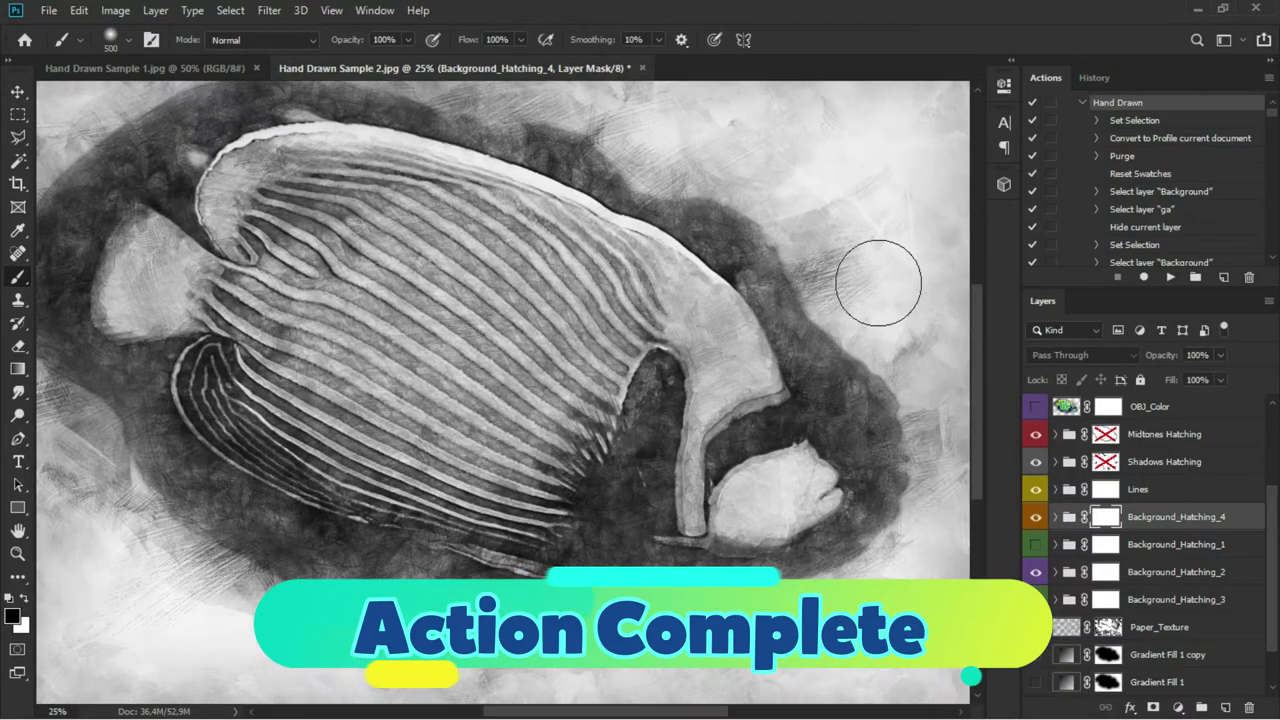
# - Briefly preview the OBJ_Color and green ga layers, leaving both hidden
pyautogui.hotkey('ctrl', '+')
pyautogui.hotkey('ctrl', '-')
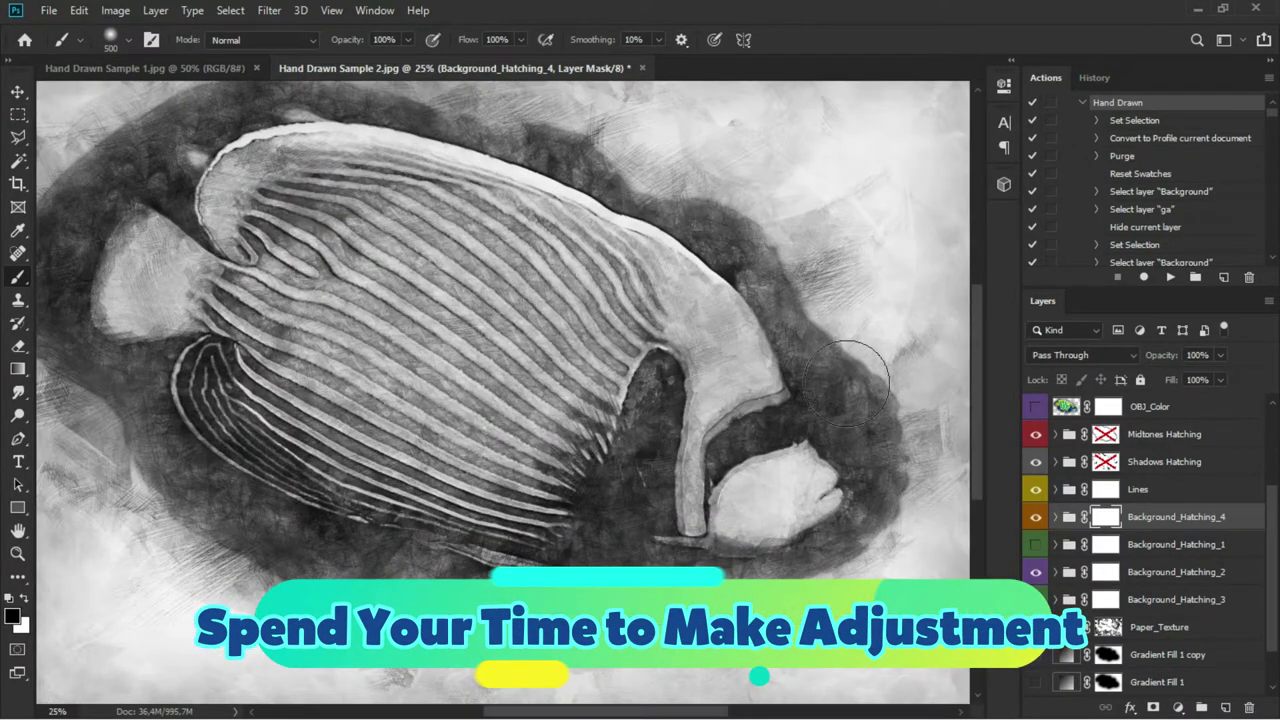
pyautogui.click(1035, 406)
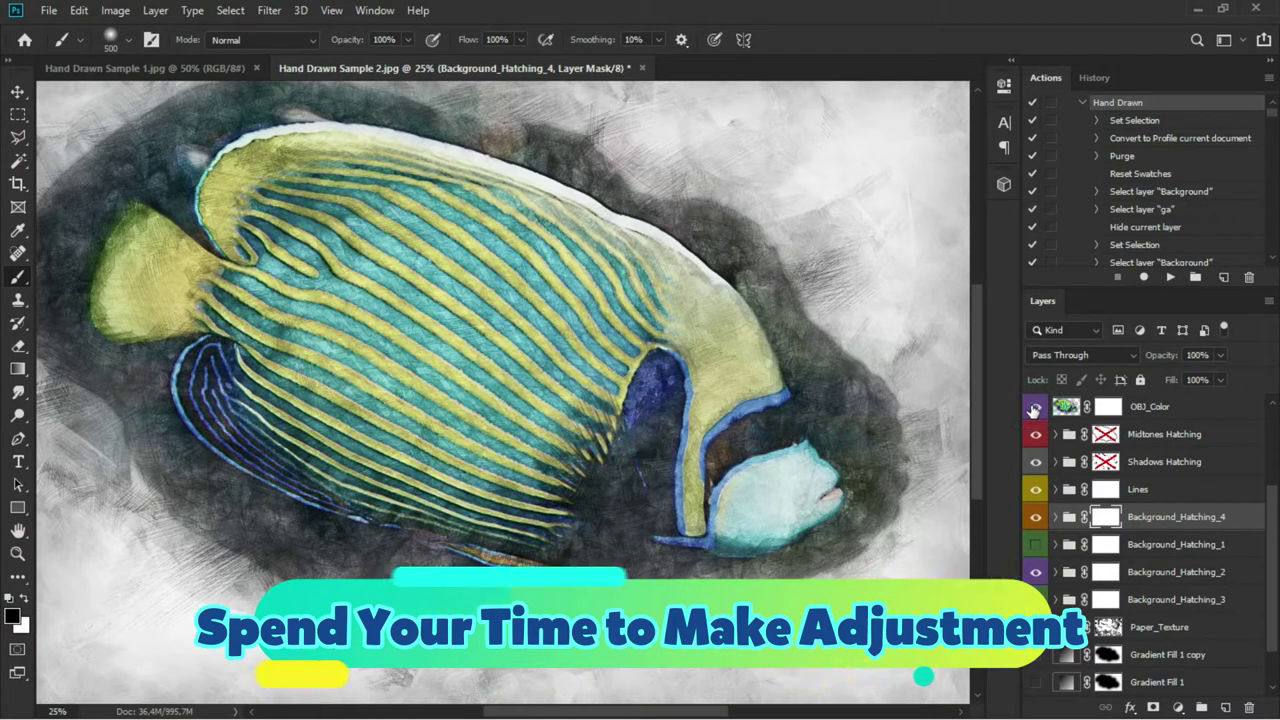
pyautogui.click(1034, 408)
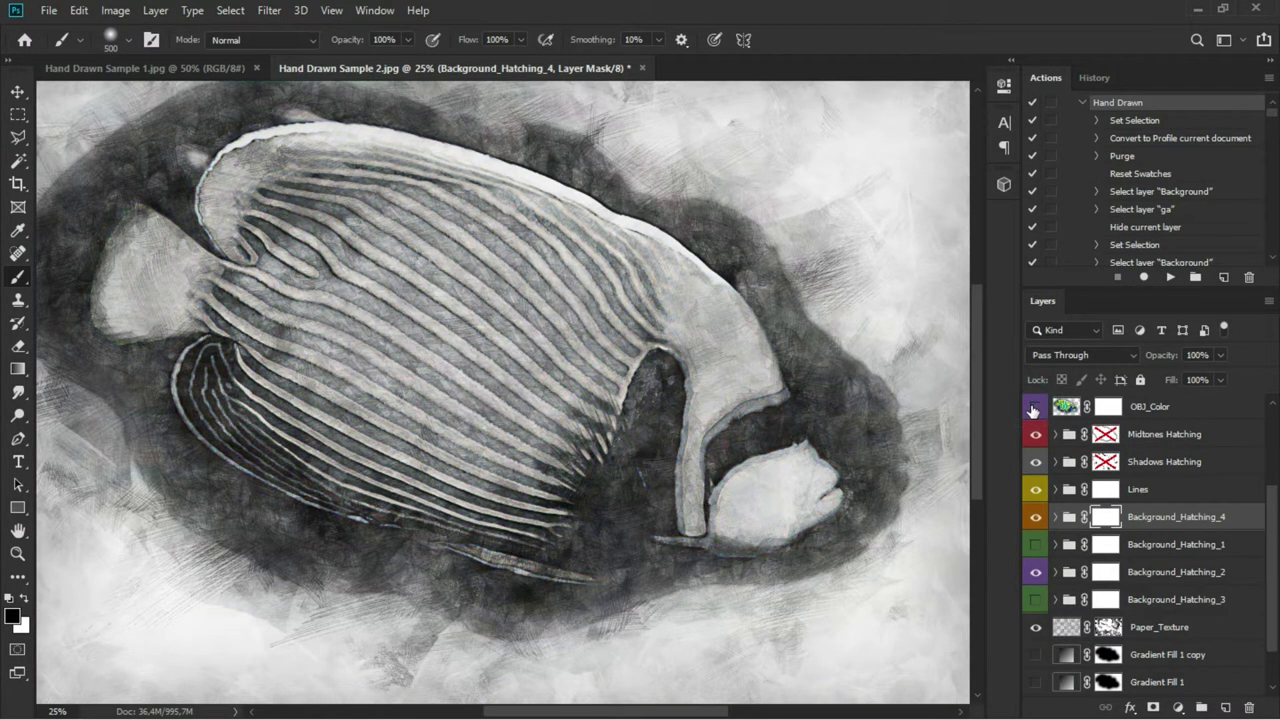
pyautogui.scroll(1, 1035, 433)
pyautogui.scroll(3, 1037, 431)
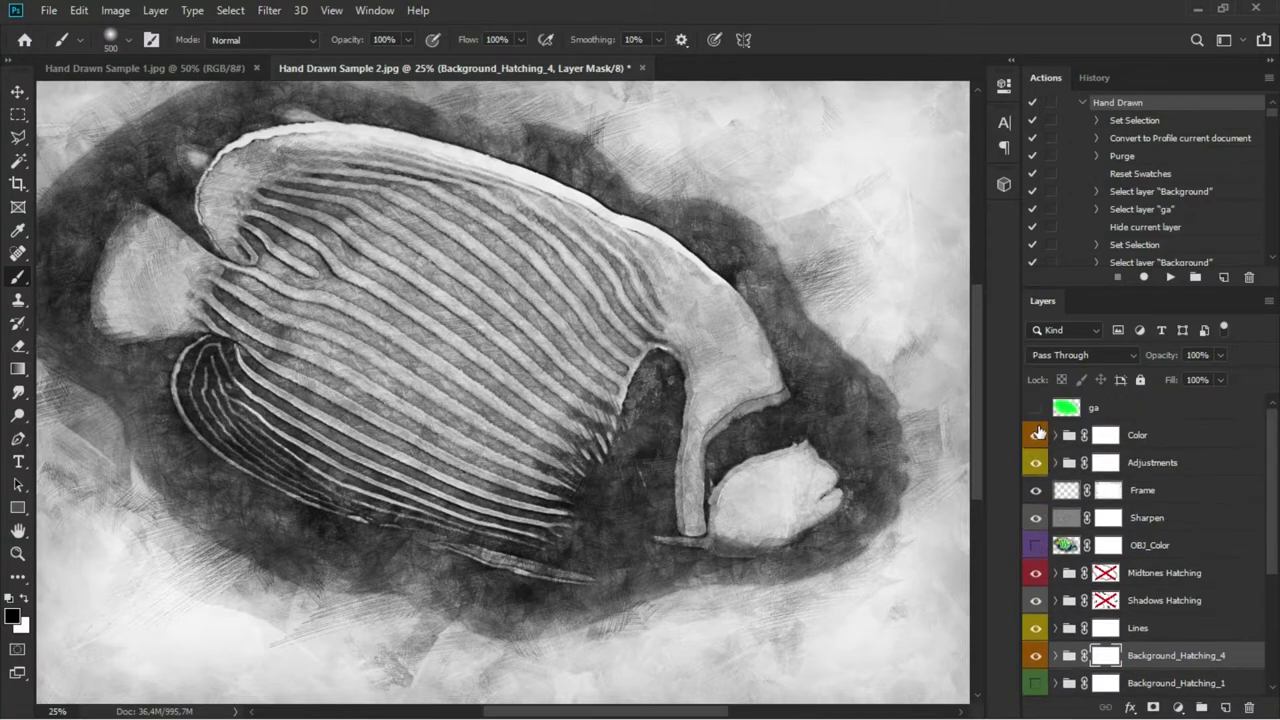
pyautogui.click(1036, 410)
pyautogui.click(1037, 412)
# - Enable and expand the Color group, then hide Curves 2 and Curves 1 to remove the blue tint
pyautogui.click(1035, 436)
pyautogui.click(1055, 436)
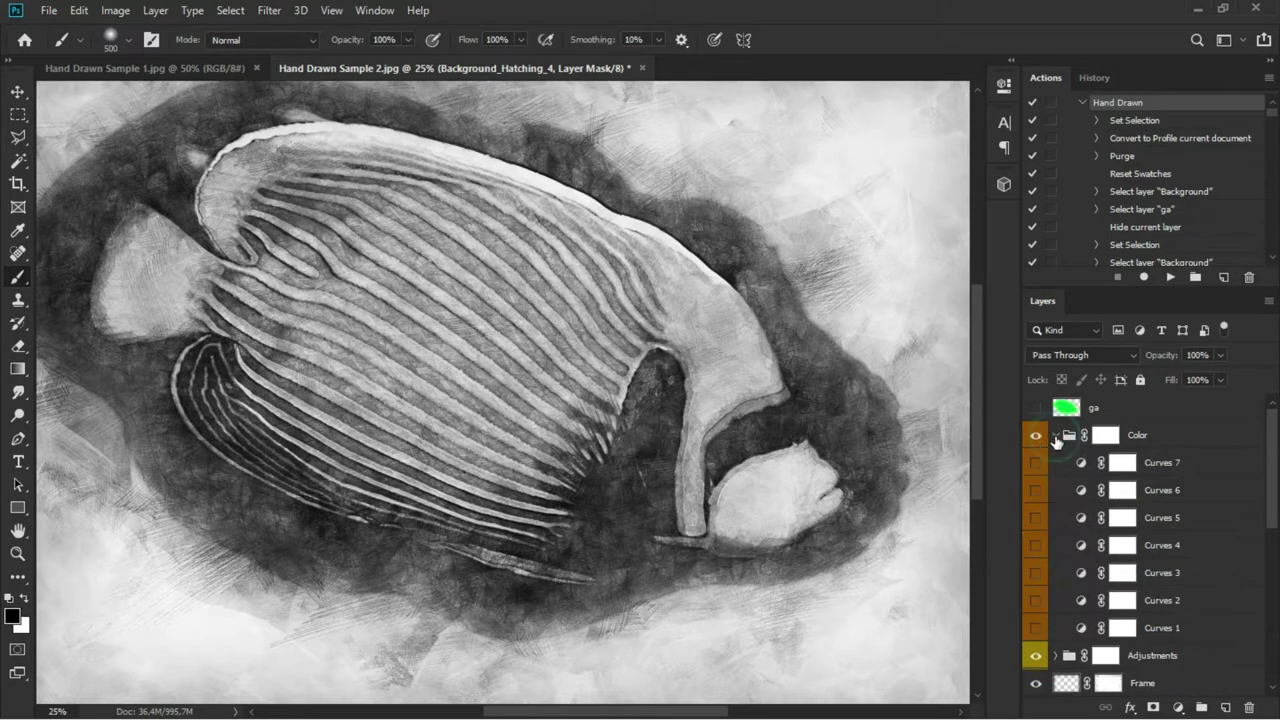
pyautogui.click(1036, 492)
pyautogui.click(1036, 490)
pyautogui.click(1035, 603)
pyautogui.click(1035, 601)
pyautogui.click(1035, 630)
pyautogui.scroll(-3, 1046, 576)
pyautogui.scroll(-2, 1055, 557)
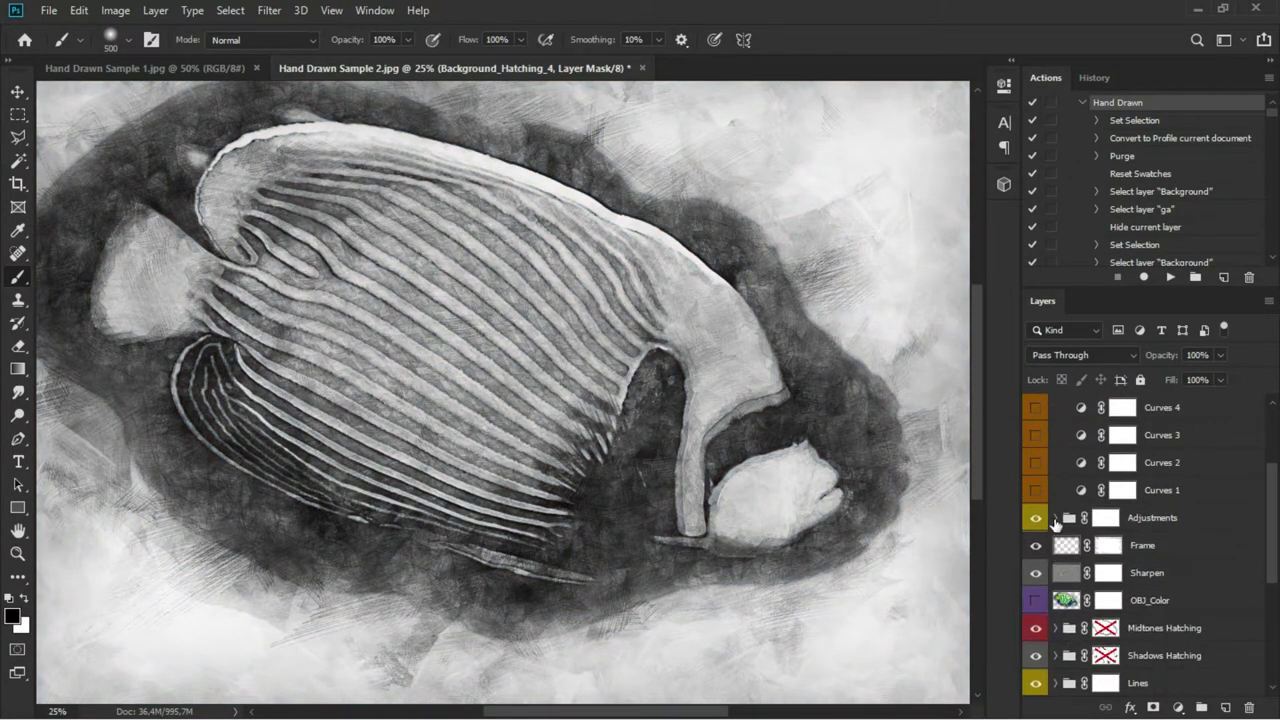
# - Expand the Adjustments group and compare the sketch with Brightness/Contrast 2 and Frame toggled off and on
pyautogui.click(1055, 518)
pyautogui.scroll(-3, 1057, 520)
pyautogui.scroll(-1, 1058, 517)
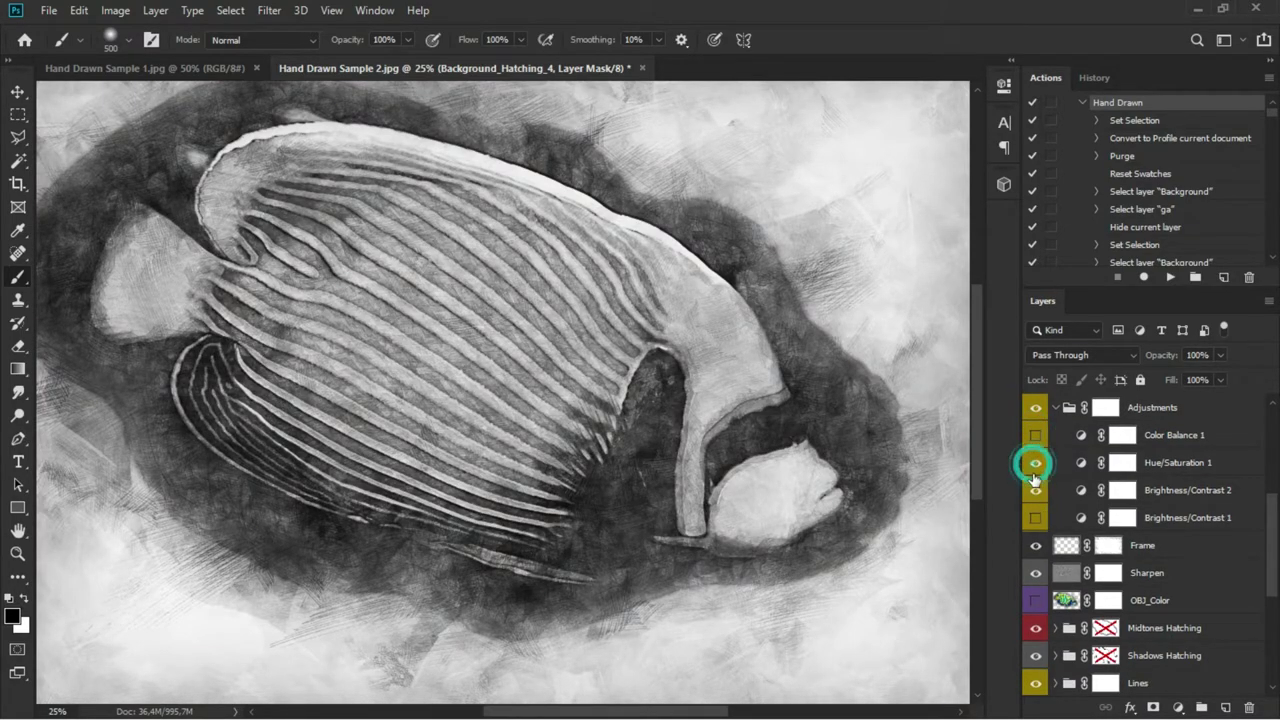
pyautogui.click(1035, 490)
pyautogui.click(1035, 490)
pyautogui.click(1035, 548)
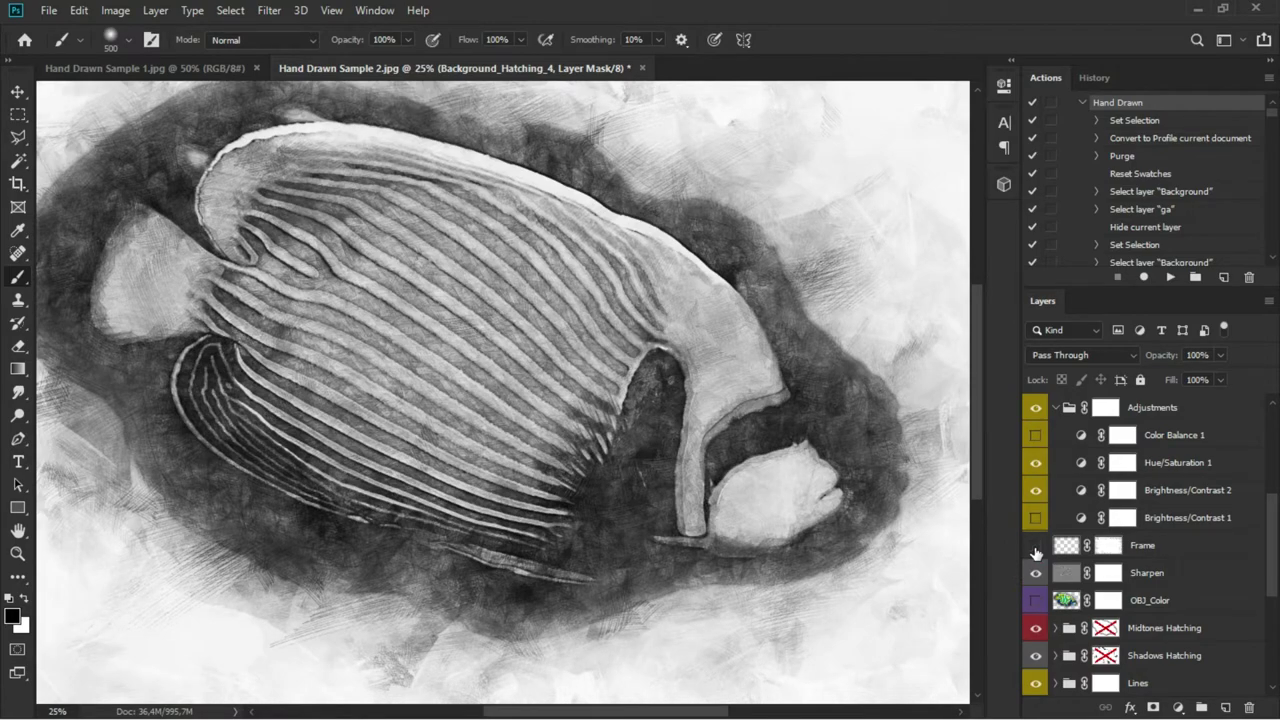
pyautogui.hotkey('ctrl', '-')
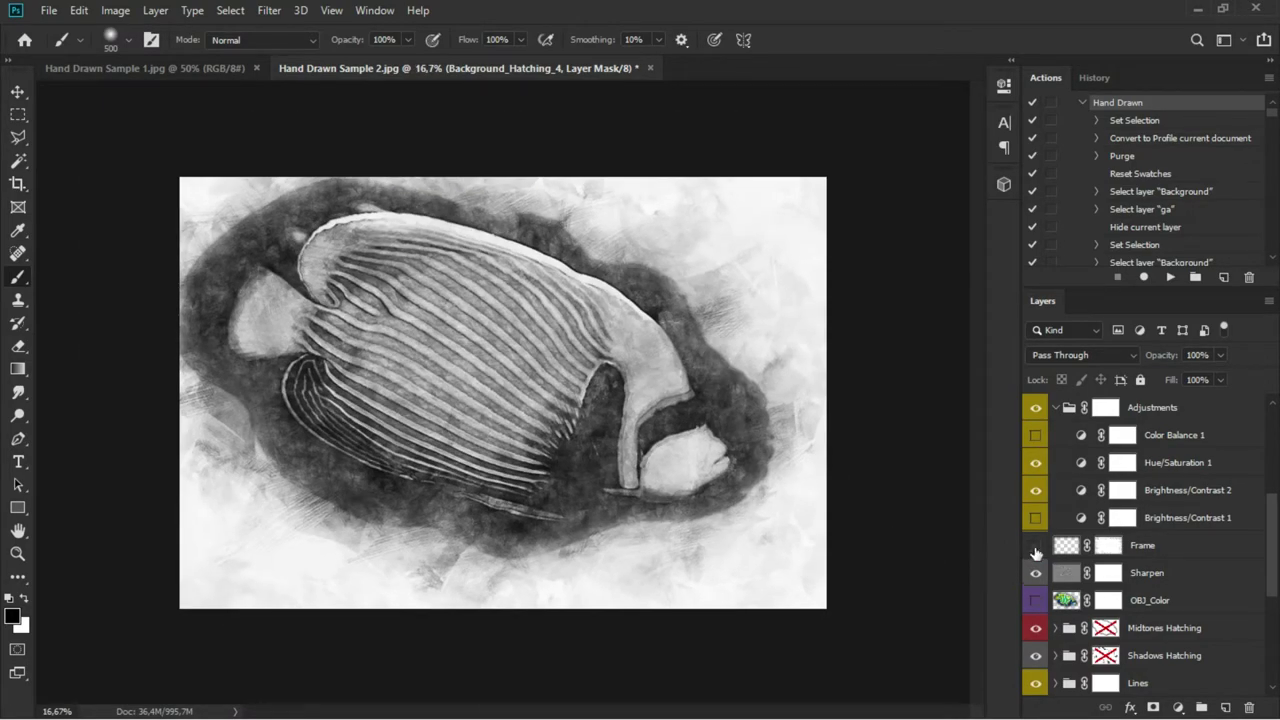
pyautogui.click(1036, 548)
pyautogui.click(1035, 548)
pyautogui.click(1035, 548)
pyautogui.hotkey('ctrl', '+')
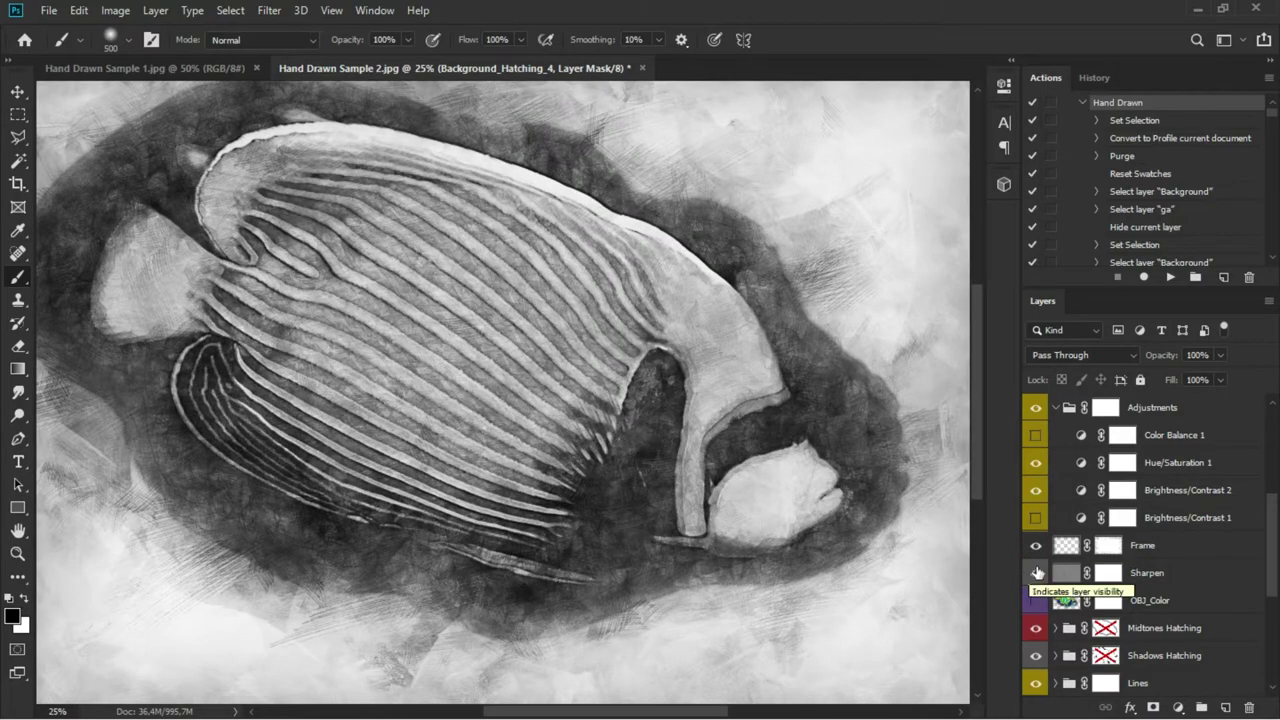
# - Hide the Sharpen and OBJ_Color layers, and toggle Midtones Hatching off and on to compare
pyautogui.click(1036, 572)
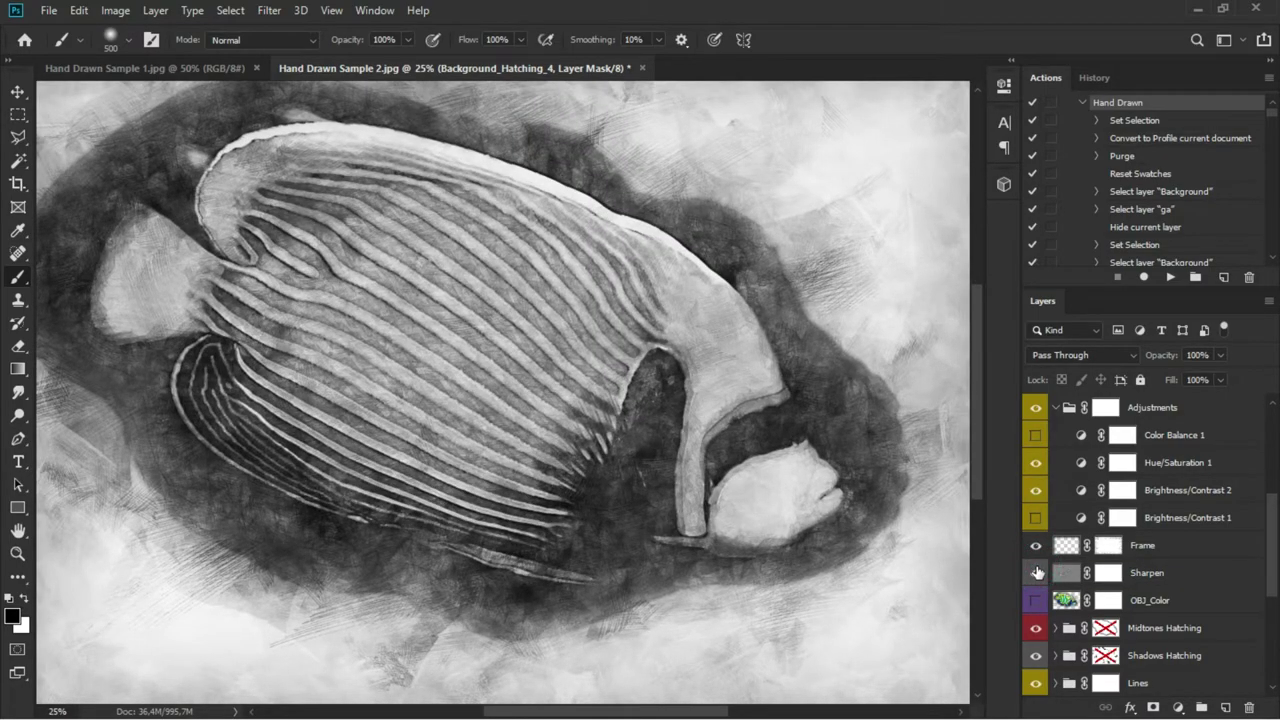
pyautogui.scroll(-1, 1036, 575)
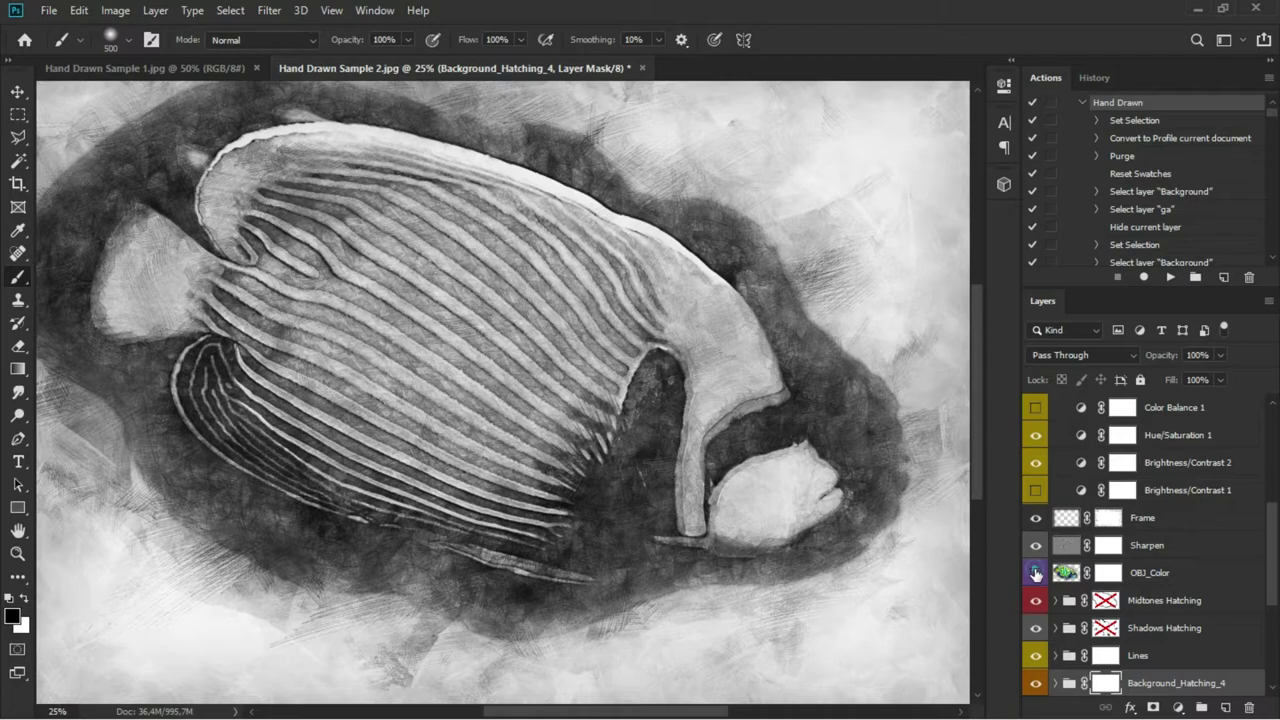
pyautogui.click(1036, 572)
pyautogui.scroll(-2, 1036, 575)
pyautogui.click(1036, 546)
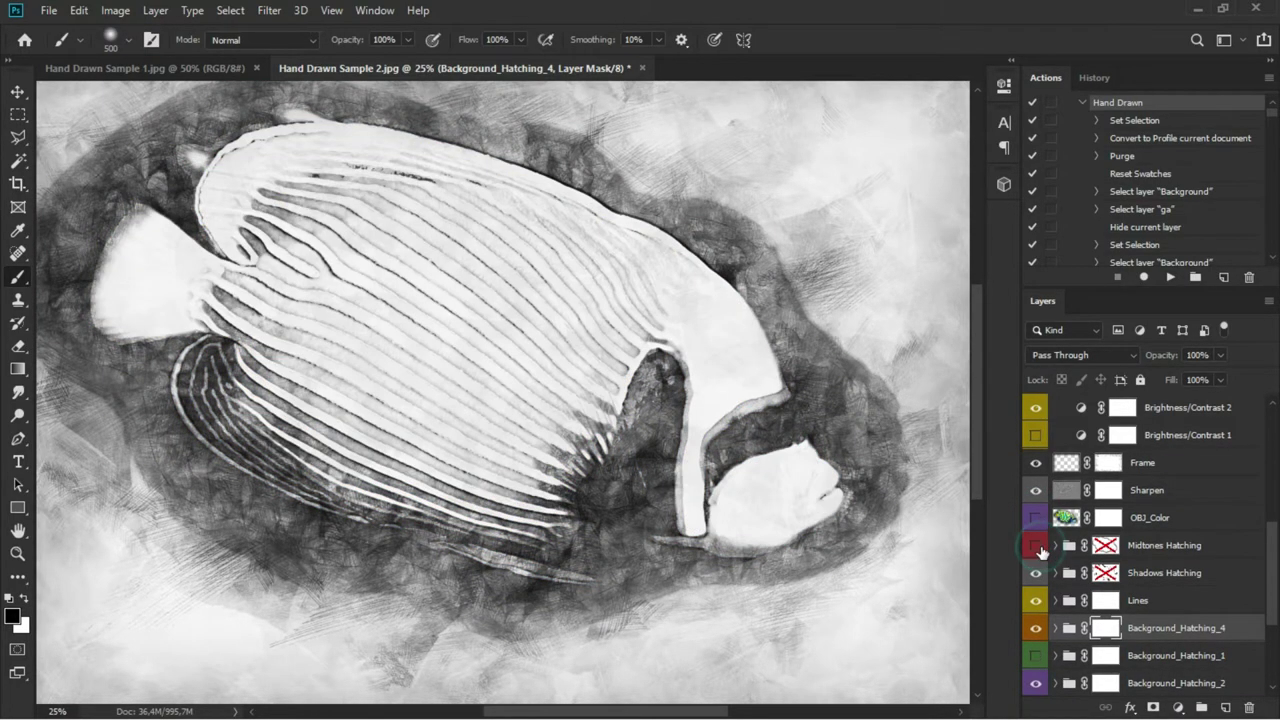
pyautogui.click(1036, 546)
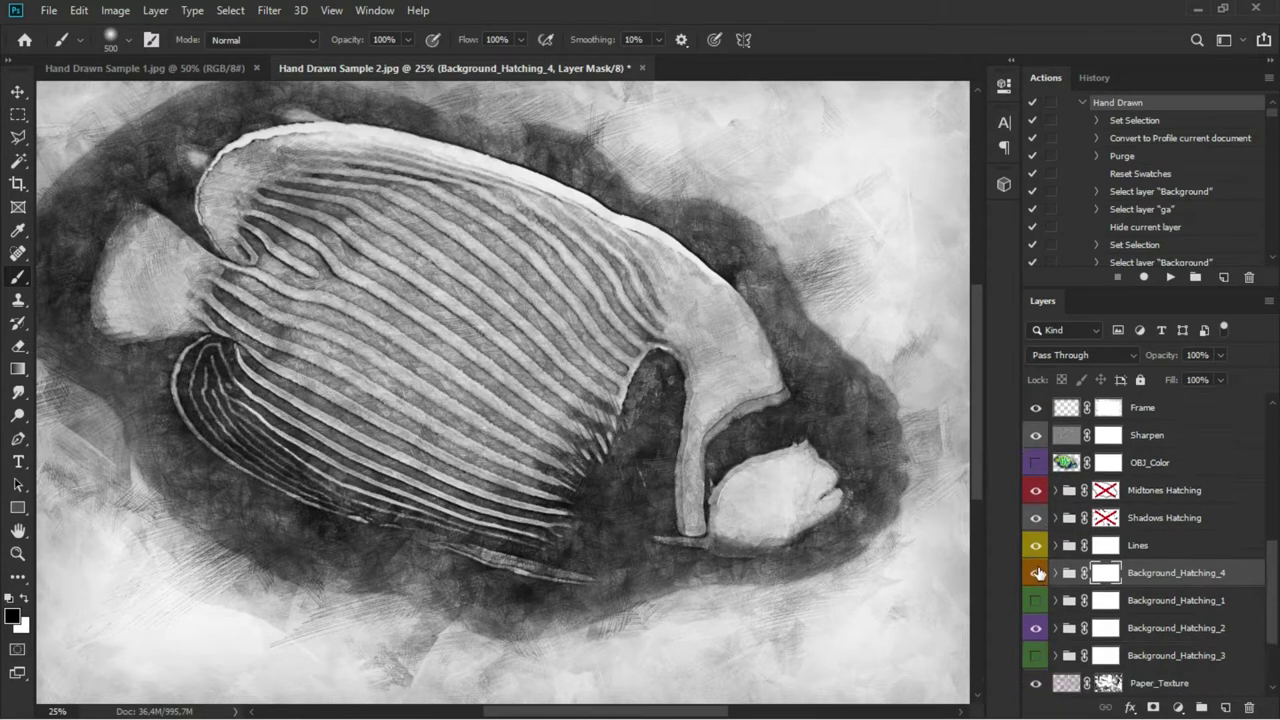
pyautogui.scroll(-4, 1067, 560)
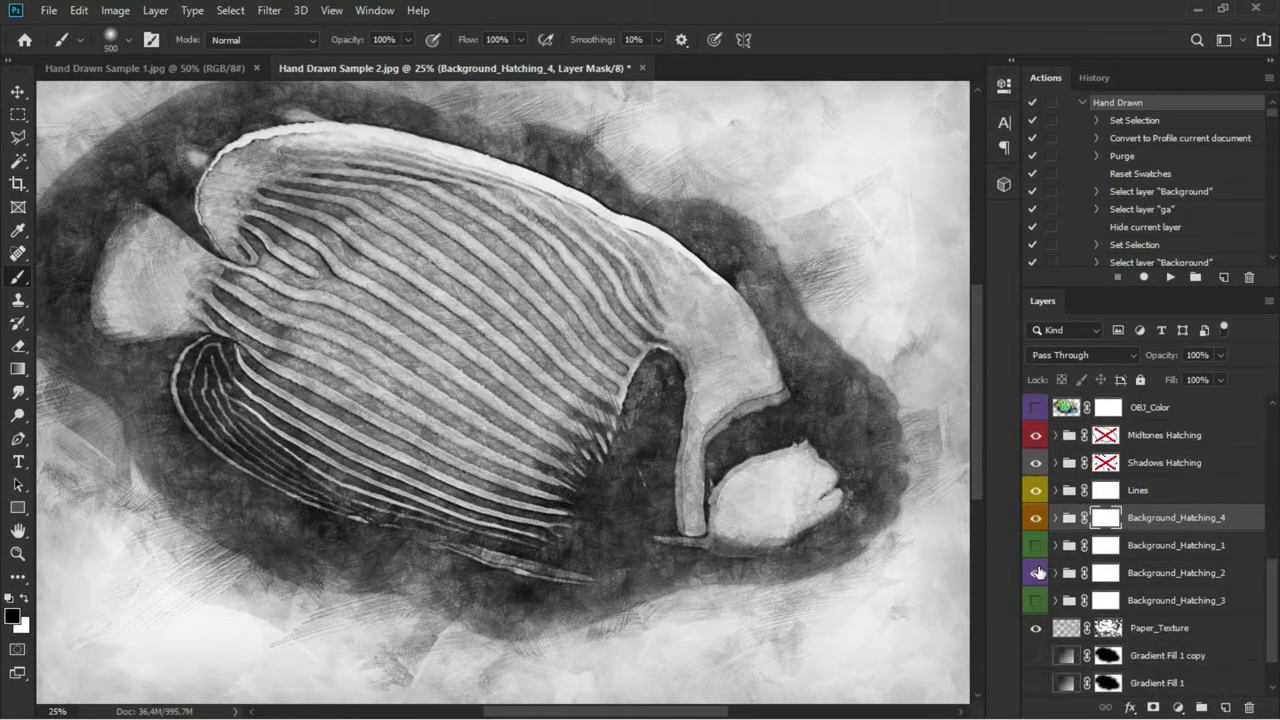
# - Save a JPEG copy of the fish sketch as 'Hand Drawn Sample 2 after.jpg' at quality 10
pyautogui.click(48, 10)
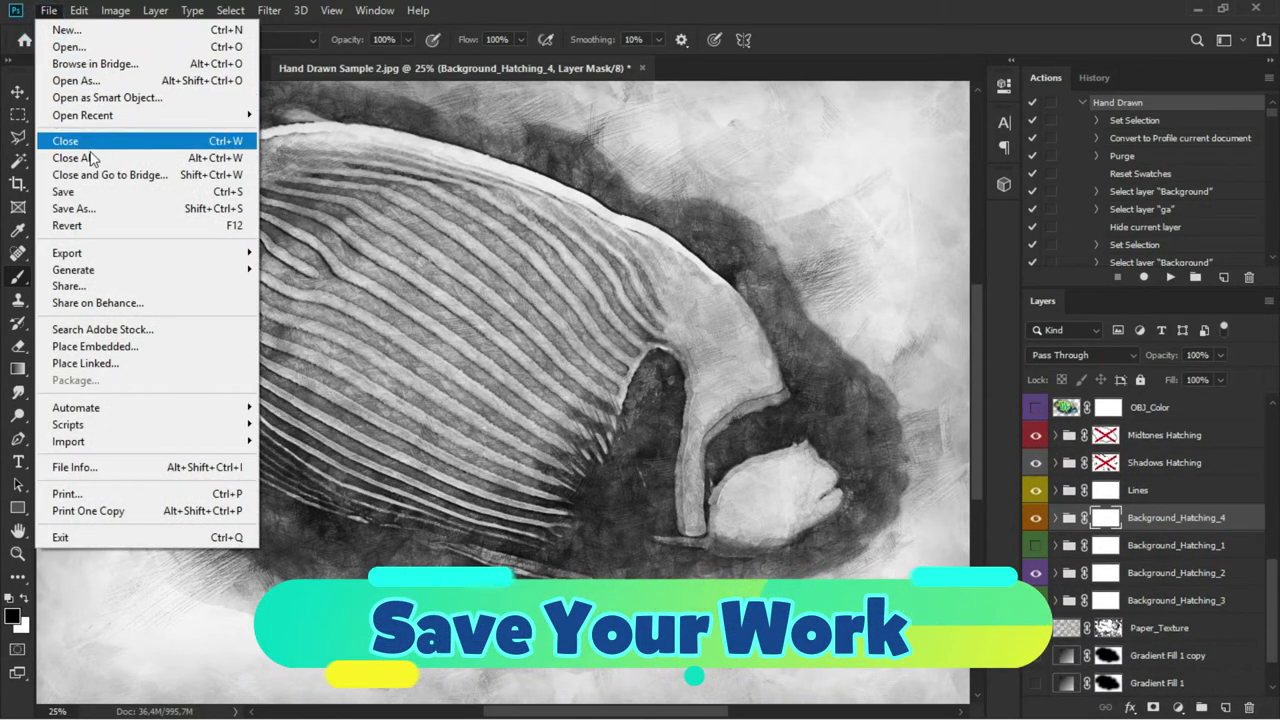
pyautogui.click(113, 211)
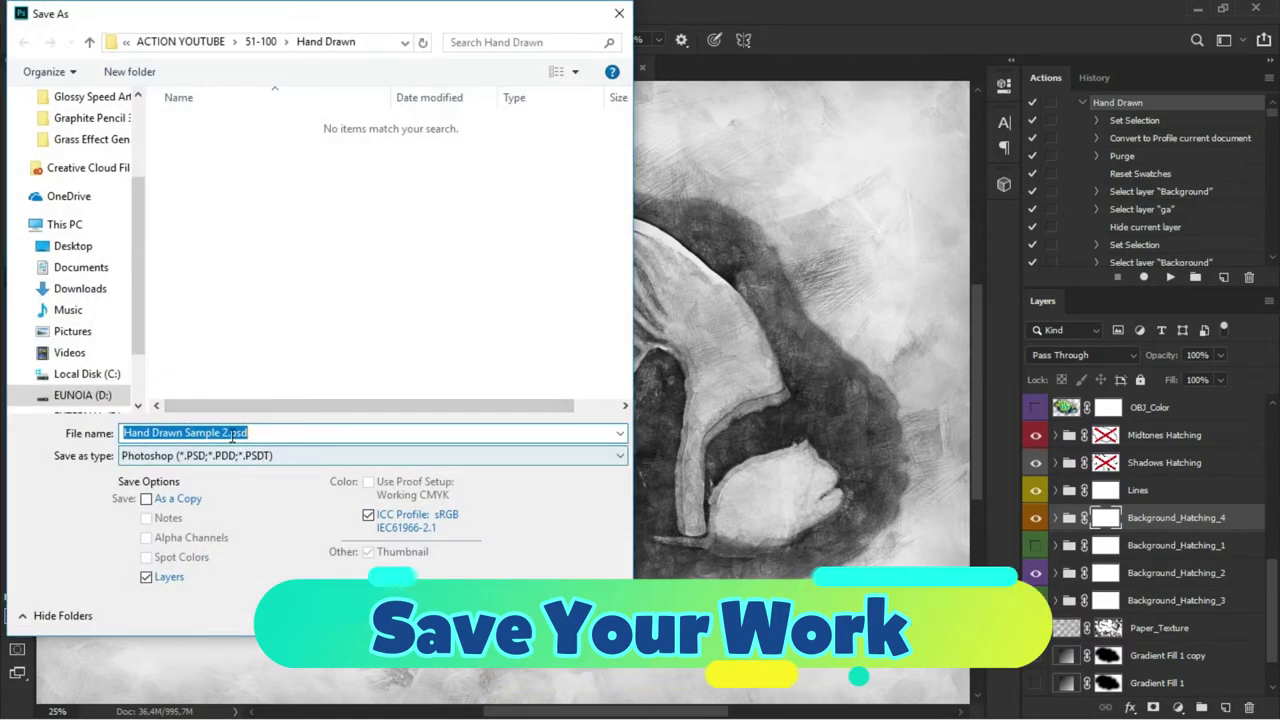
pyautogui.doubleClick(230, 432)
pyautogui.write('2 aft')
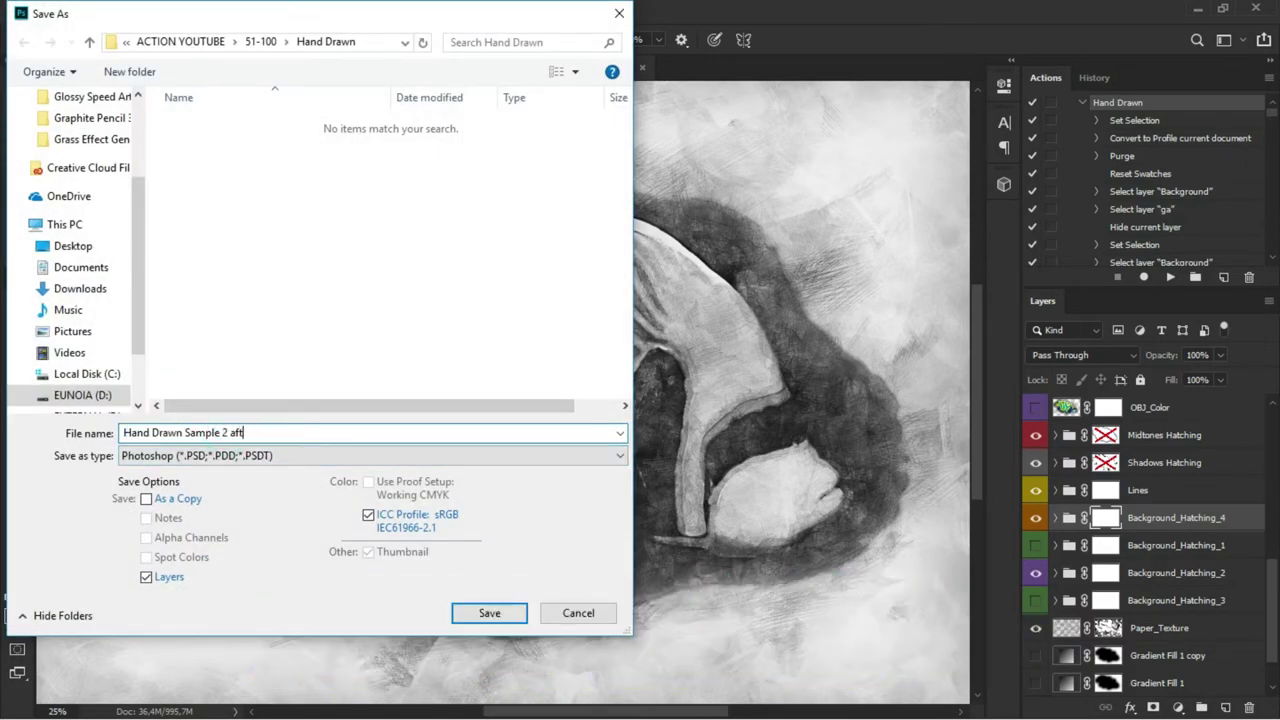
pyautogui.write('er')
pyautogui.click(285, 455)
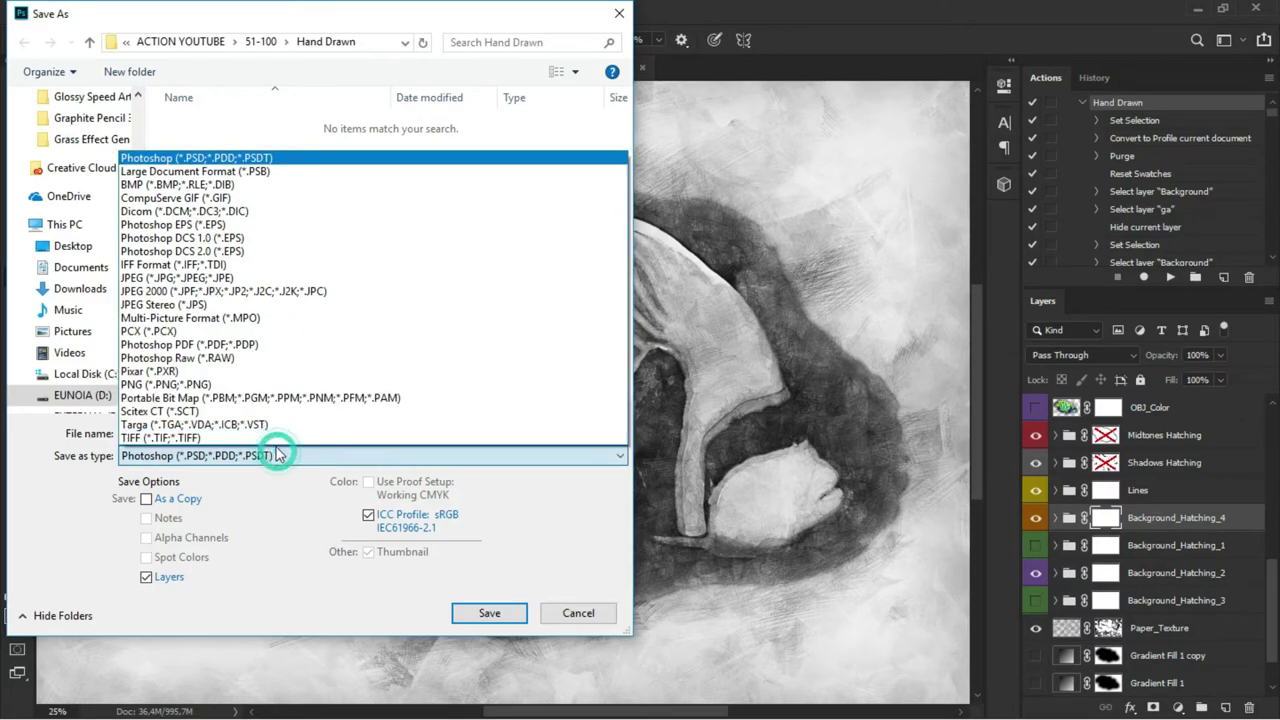
pyautogui.click(246, 280)
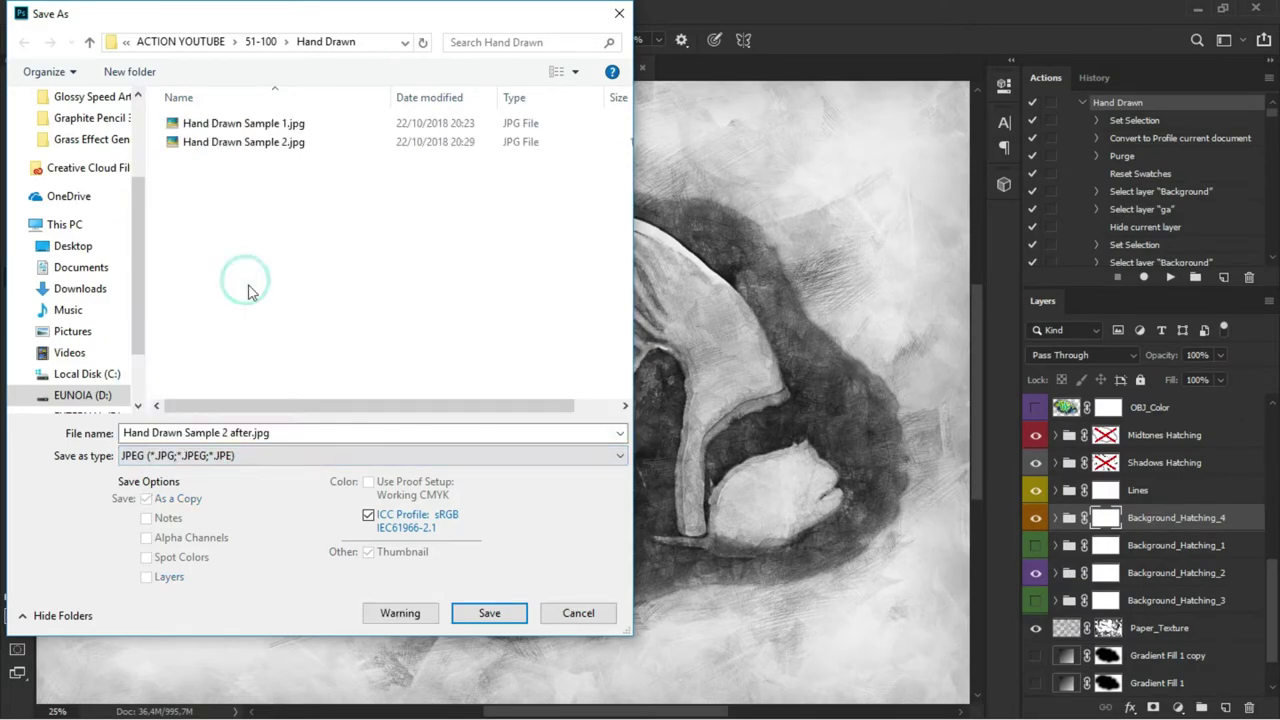
pyautogui.click(478, 615)
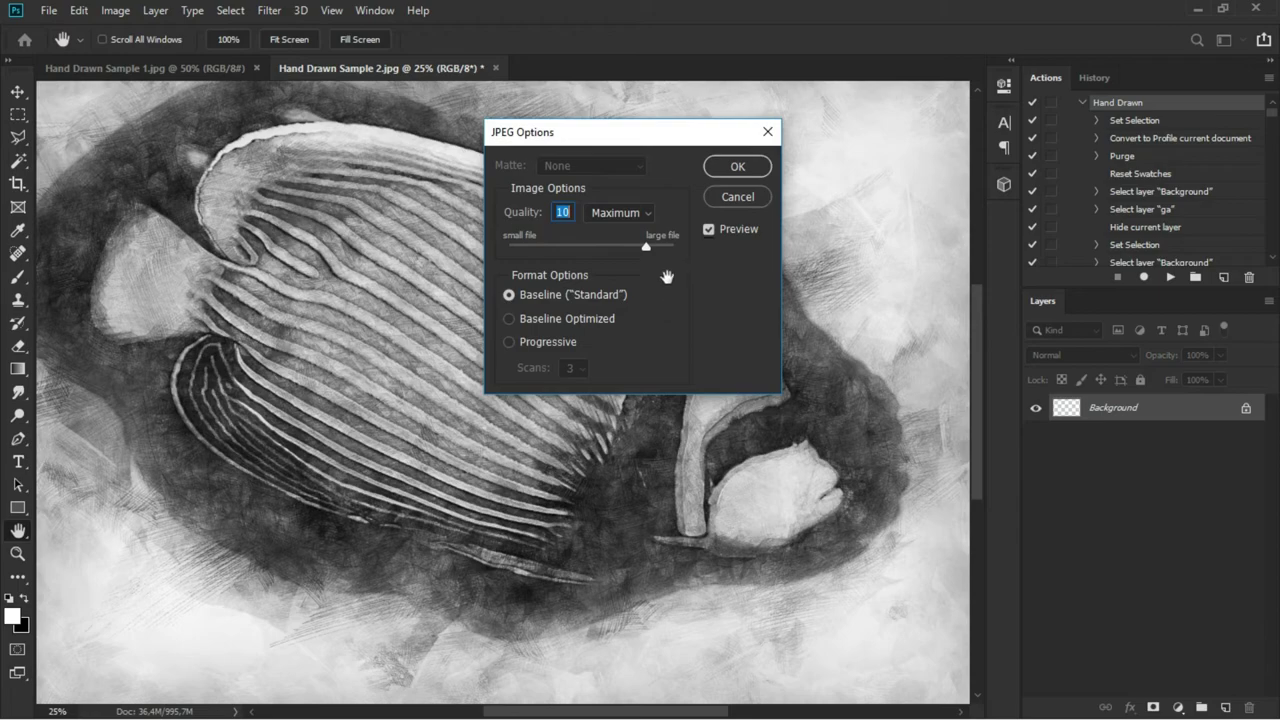
pyautogui.click(735, 167)
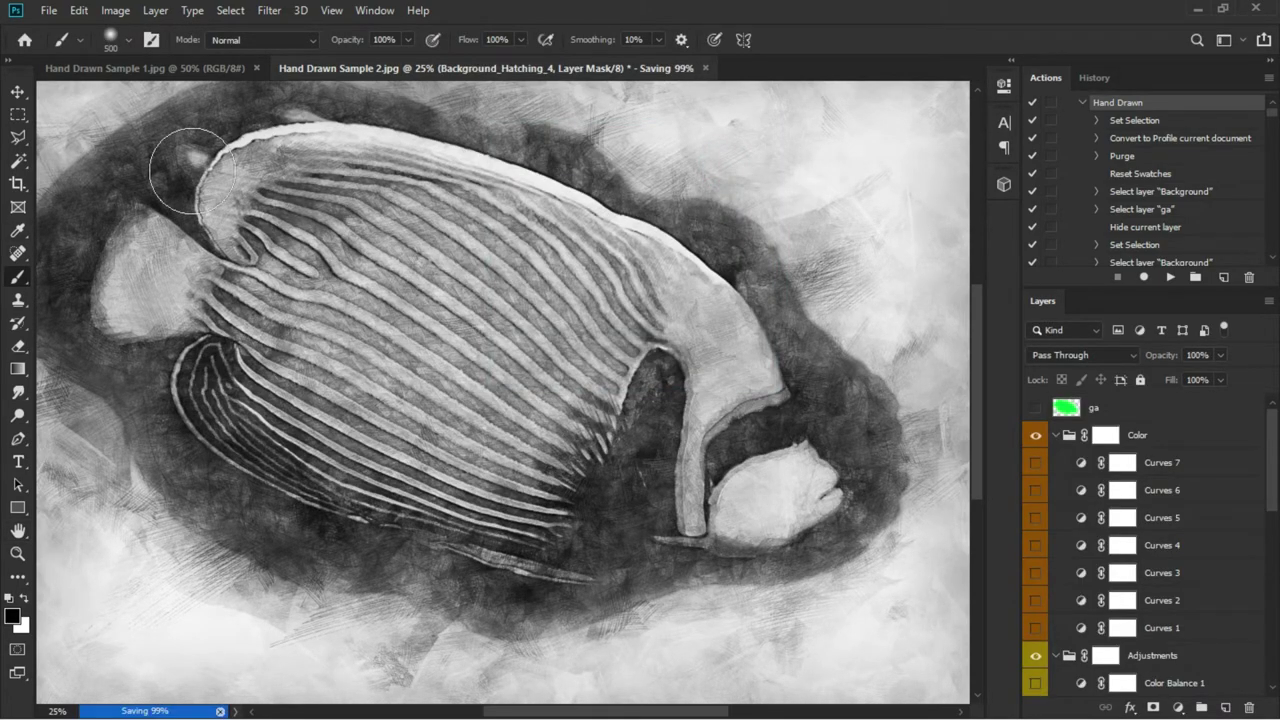
# - On the Hand Drawn Sample 1.jpg husky photo, swap colours and add an empty layer named 'ga'
pyautogui.click(142, 72)
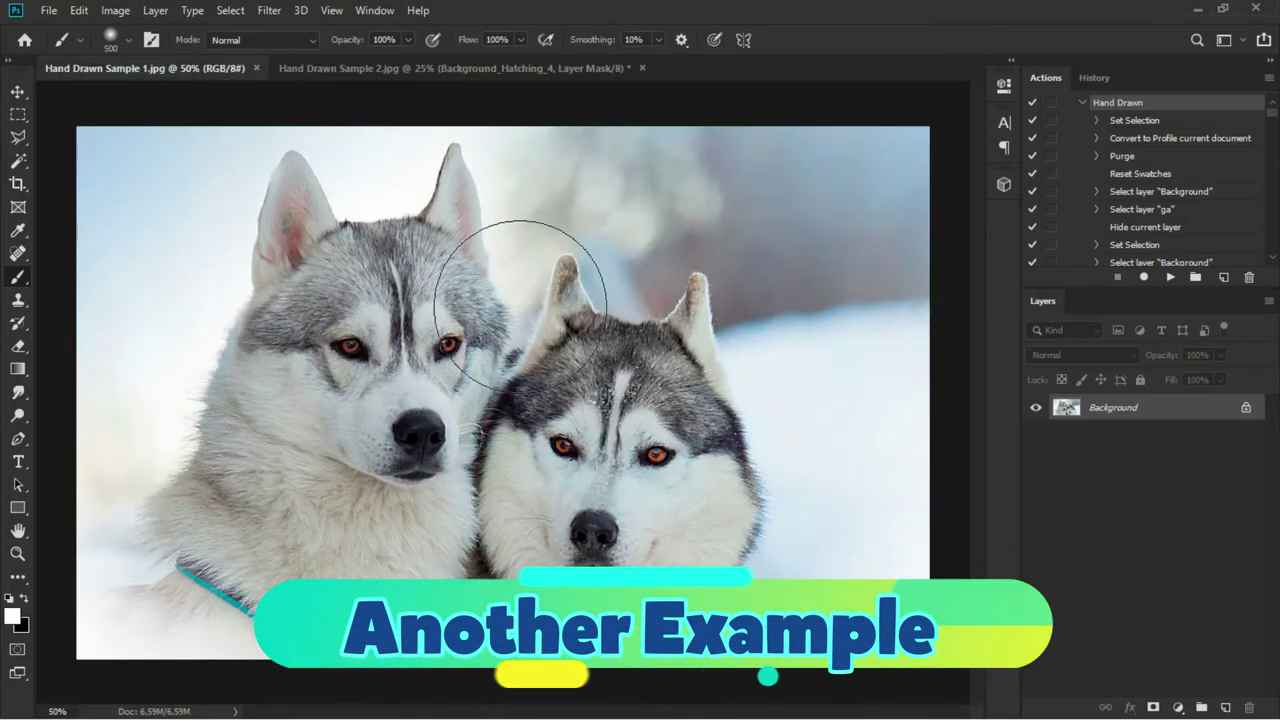
pyautogui.press('x')
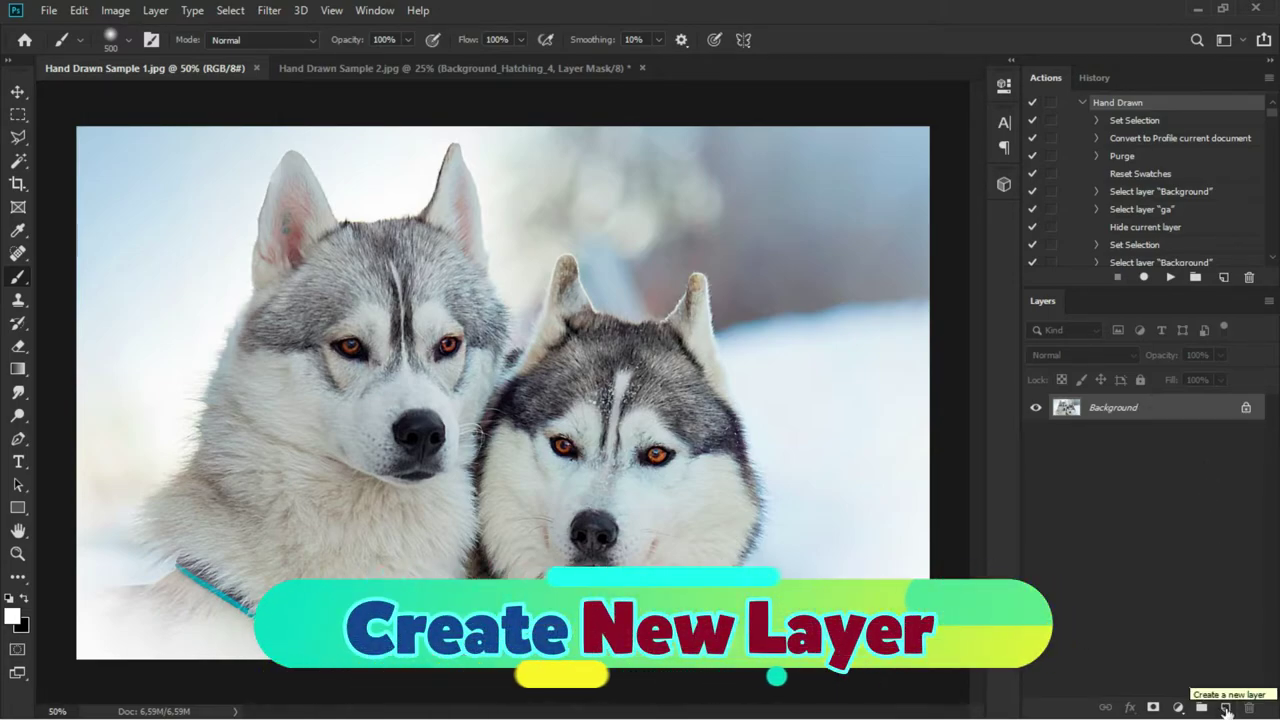
pyautogui.click(1225, 707)
pyautogui.doubleClick(1105, 407)
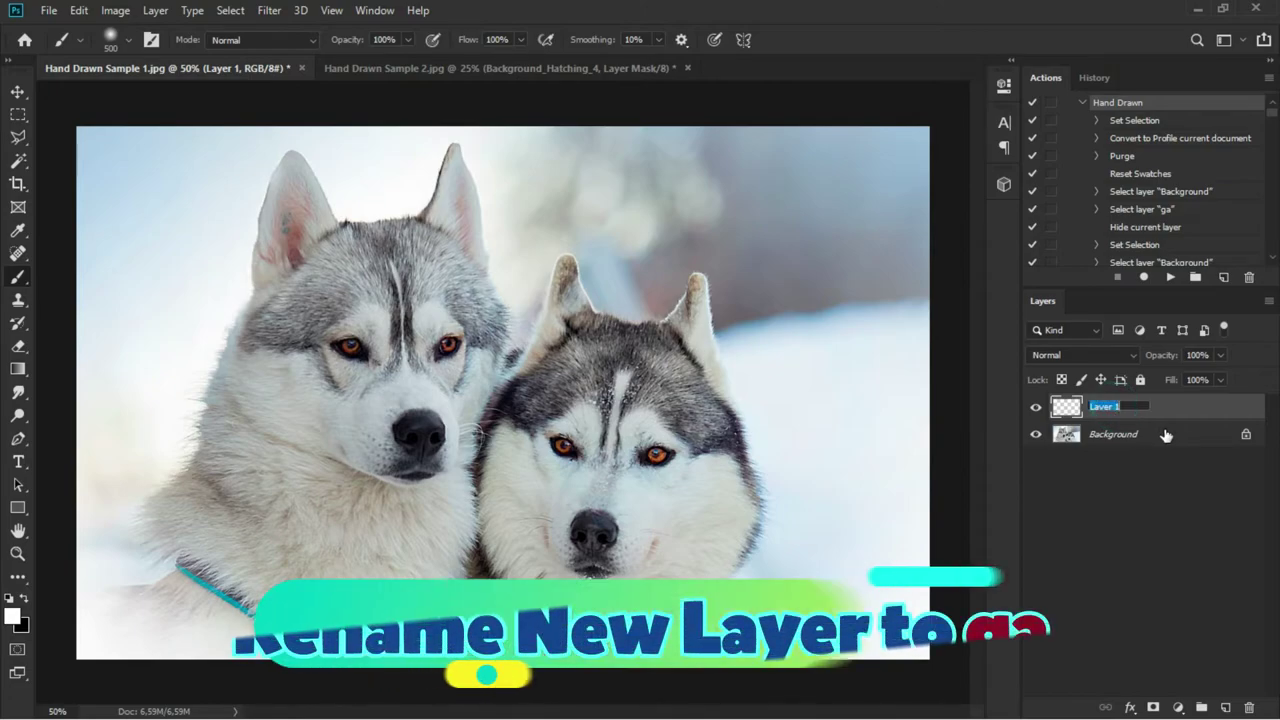
pyautogui.write('ga')
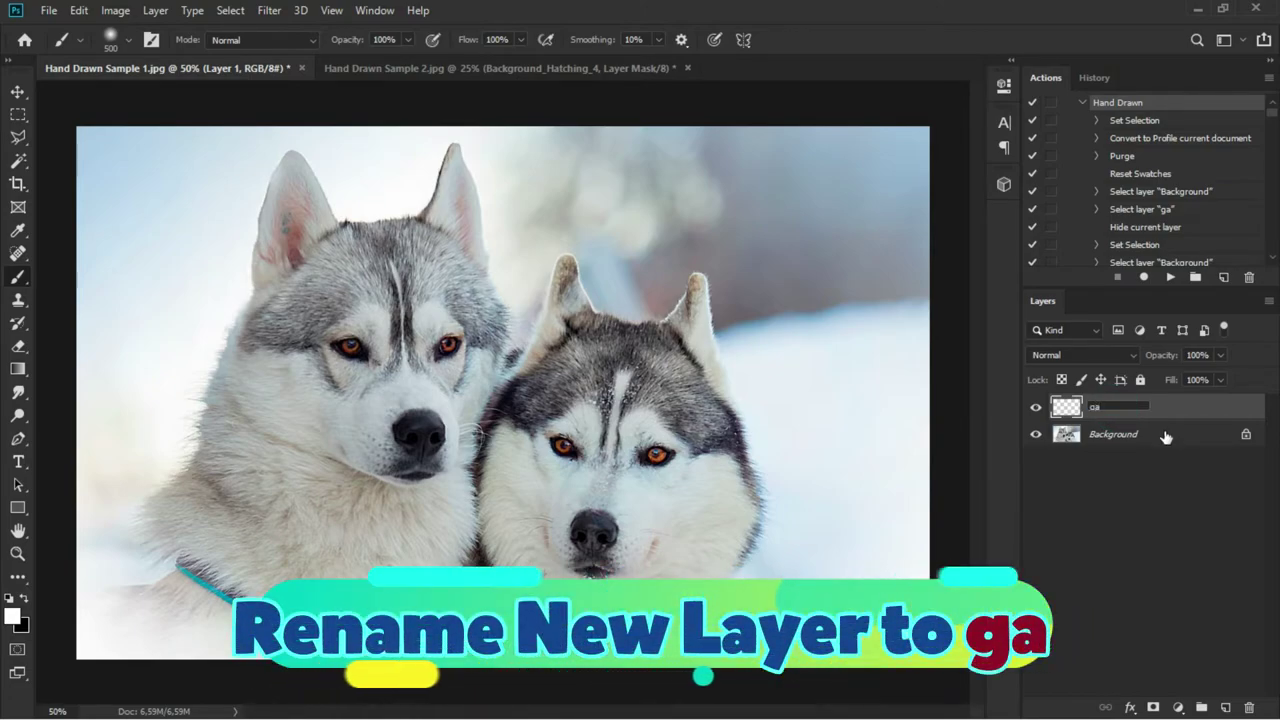
pyautogui.press('Return')
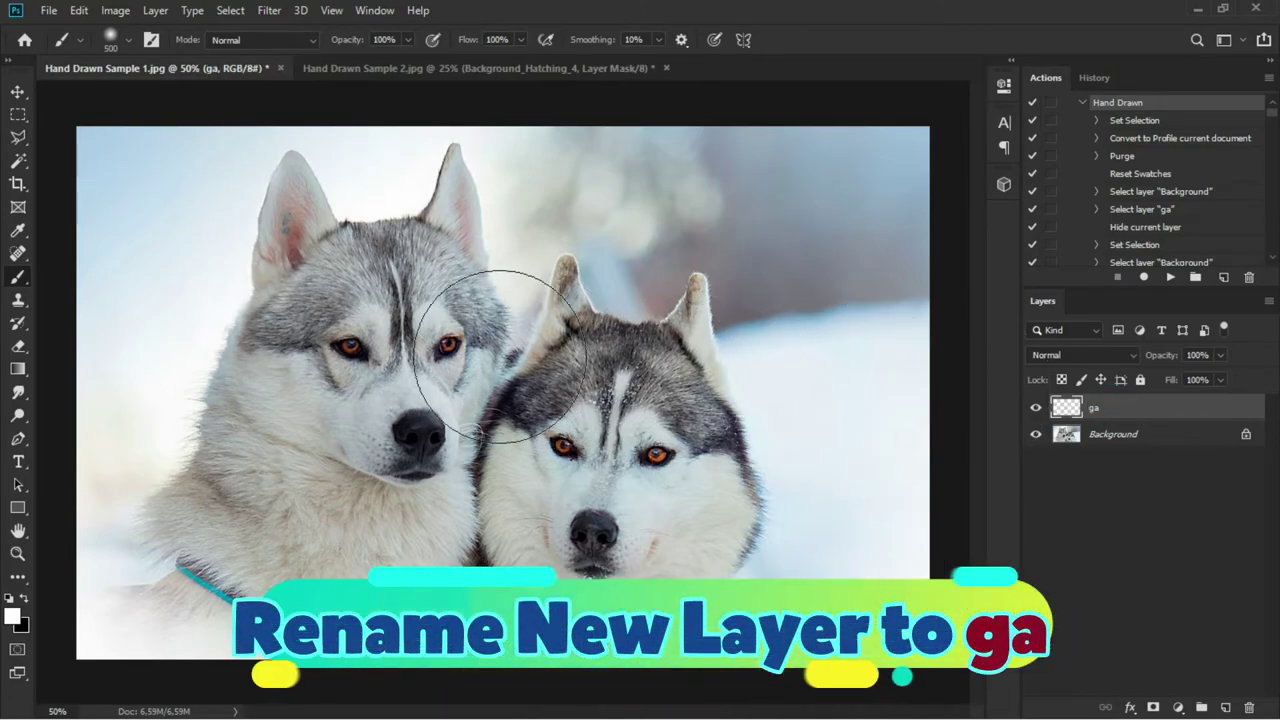
# - Set the foreground colour to pale yellow (#f9ff99)
pyautogui.click(12, 615)
pyautogui.click(918, 448)
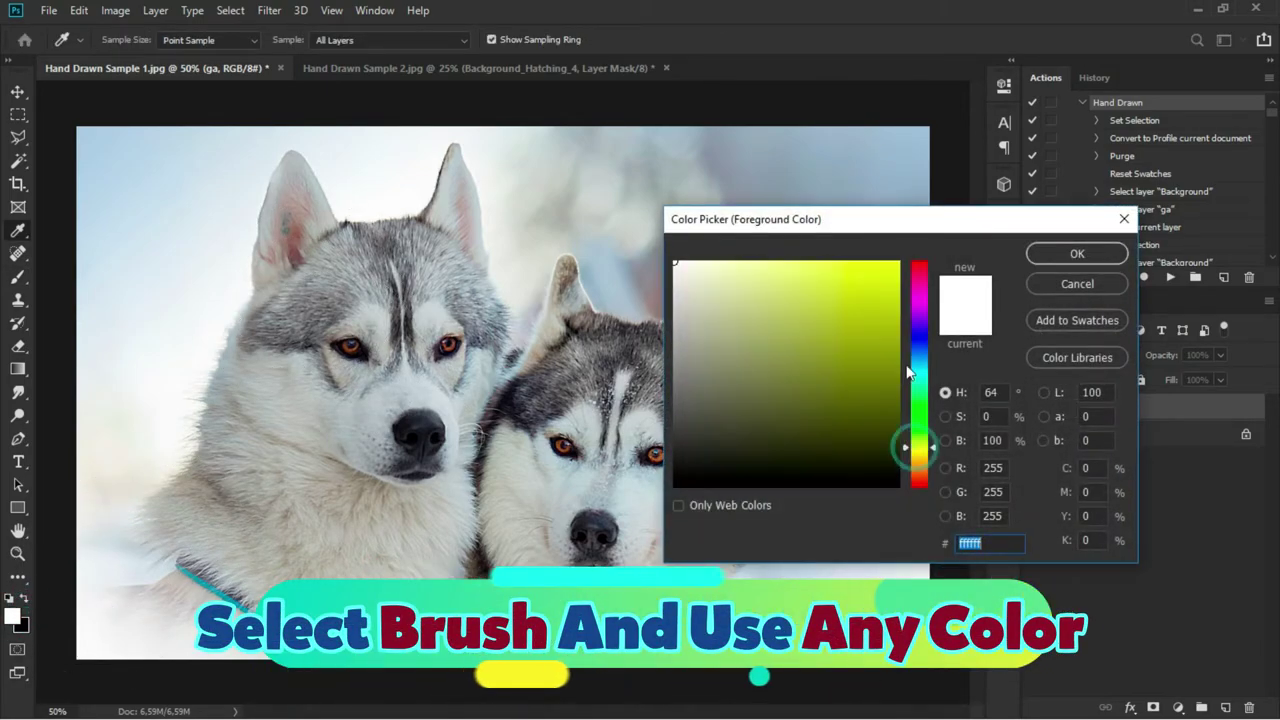
pyautogui.click(875, 326)
pyautogui.click(765, 261)
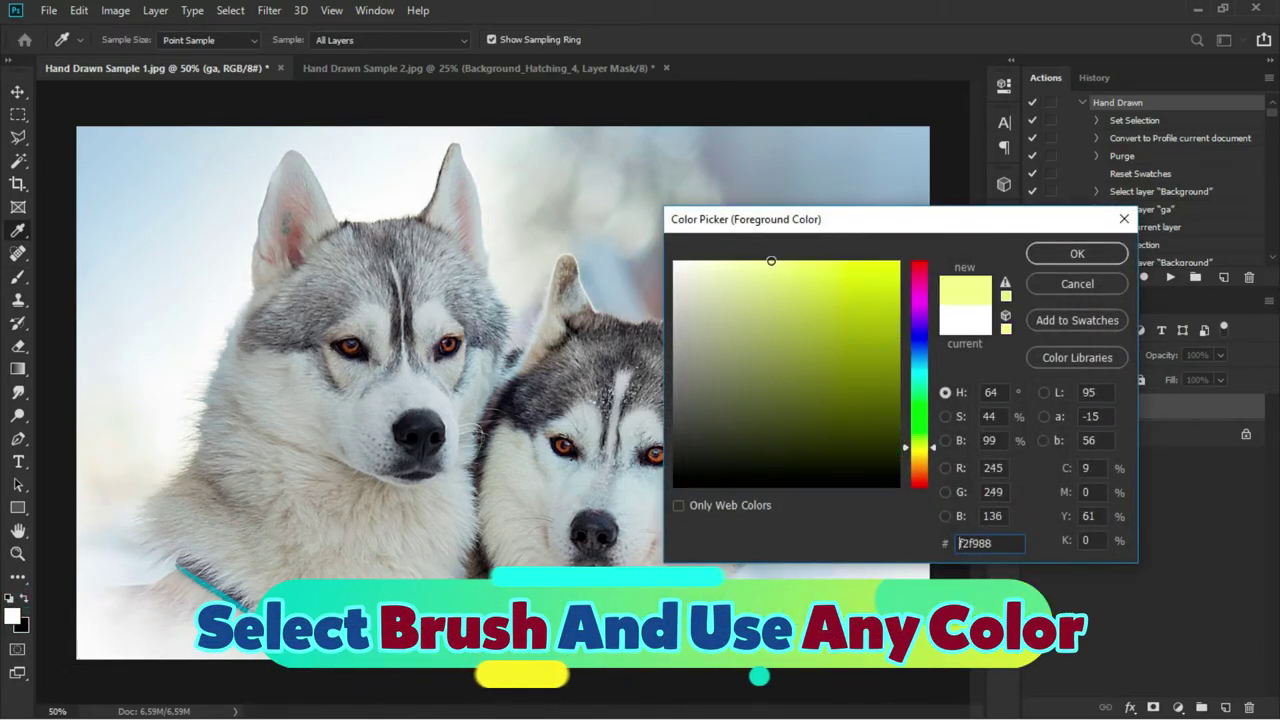
pyautogui.click(1060, 257)
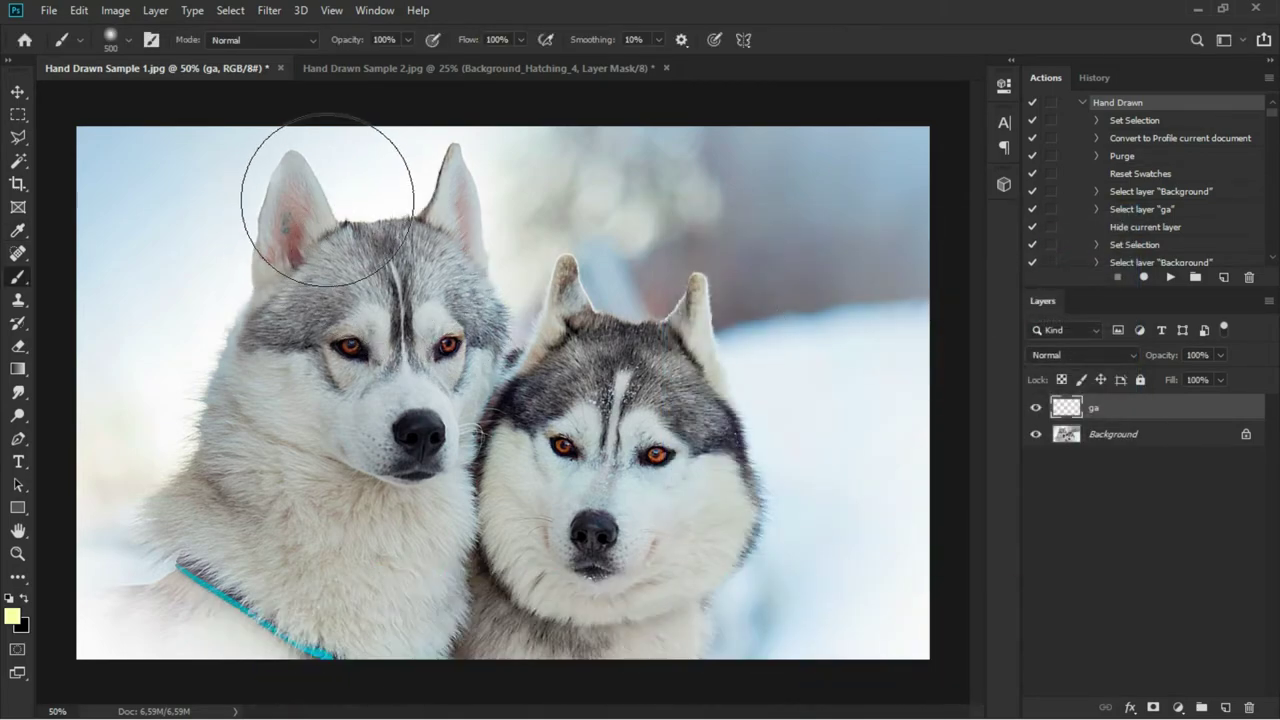
# - Brush the pale yellow over both huskies on the ga layer, toggling it to check coverage
pyautogui.moveTo(328, 200)
pyautogui.mouseDown()
pyautogui.moveTo(186, 286)
pyautogui.moveTo(423, 214)
pyautogui.moveTo(200, 457)
pyautogui.moveTo(503, 340)
pyautogui.moveTo(137, 614)
pyautogui.moveTo(760, 363)
pyautogui.moveTo(620, 590)
pyautogui.moveTo(735, 563)
pyautogui.moveTo(549, 420)
pyautogui.moveTo(623, 314)
pyautogui.moveTo(420, 320)
pyautogui.moveTo(375, 247)
pyautogui.mouseUp()
pyautogui.moveTo(666, 480); pyautogui.dragTo(693, 492)
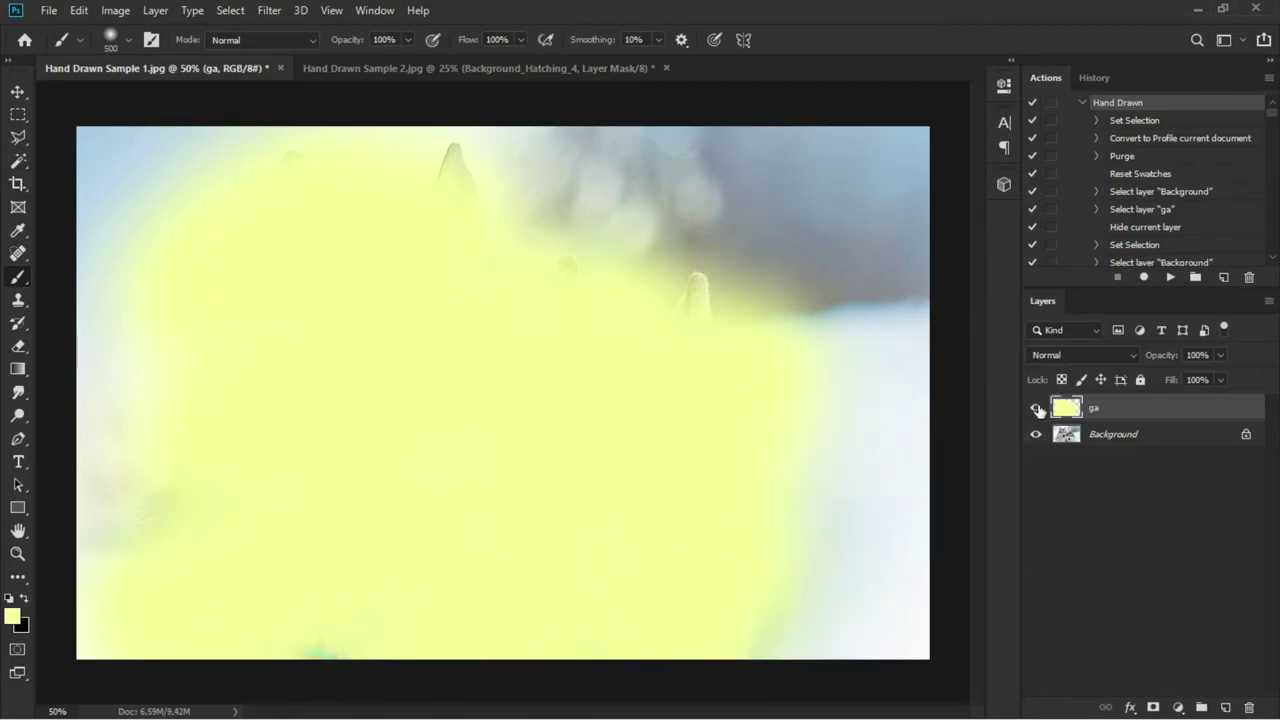
pyautogui.click(1037, 409)
pyautogui.click(1037, 408)
pyautogui.scroll(1, 1119, 110)
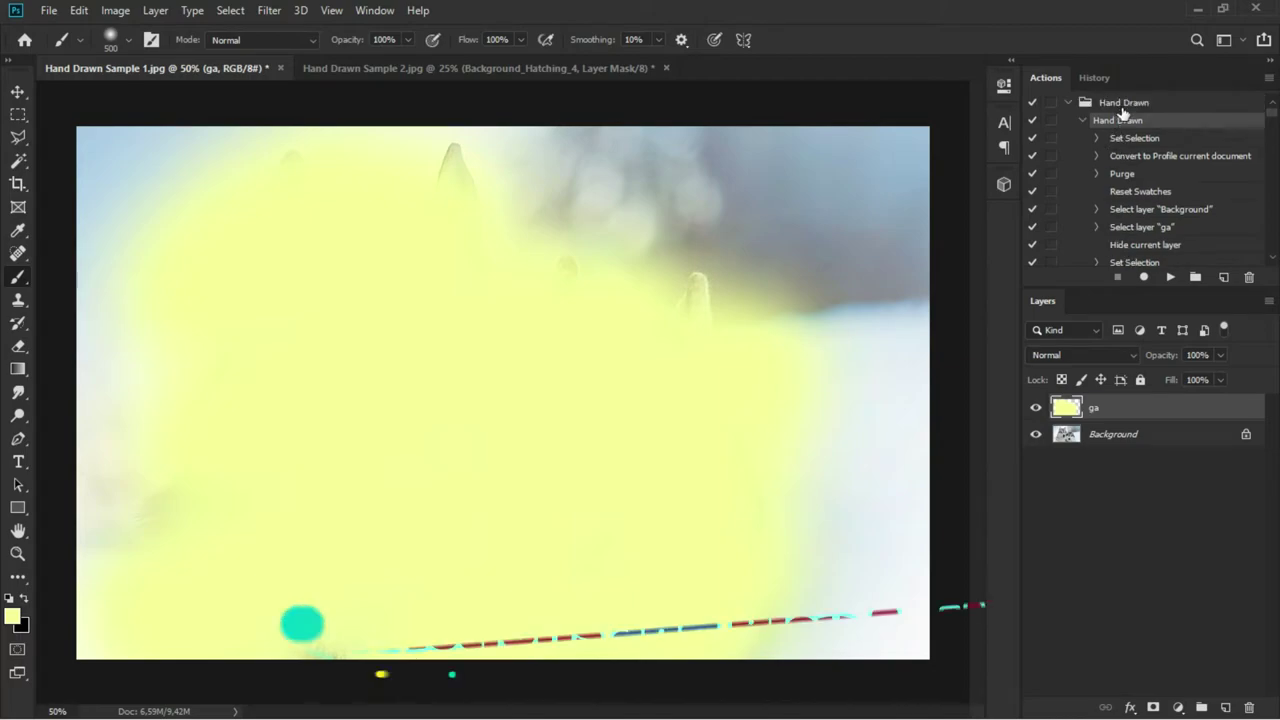
# - Select the Hand Drawn action in the Actions panel and play it on the husky photo
pyautogui.click(1122, 121)
pyautogui.click(1082, 120)
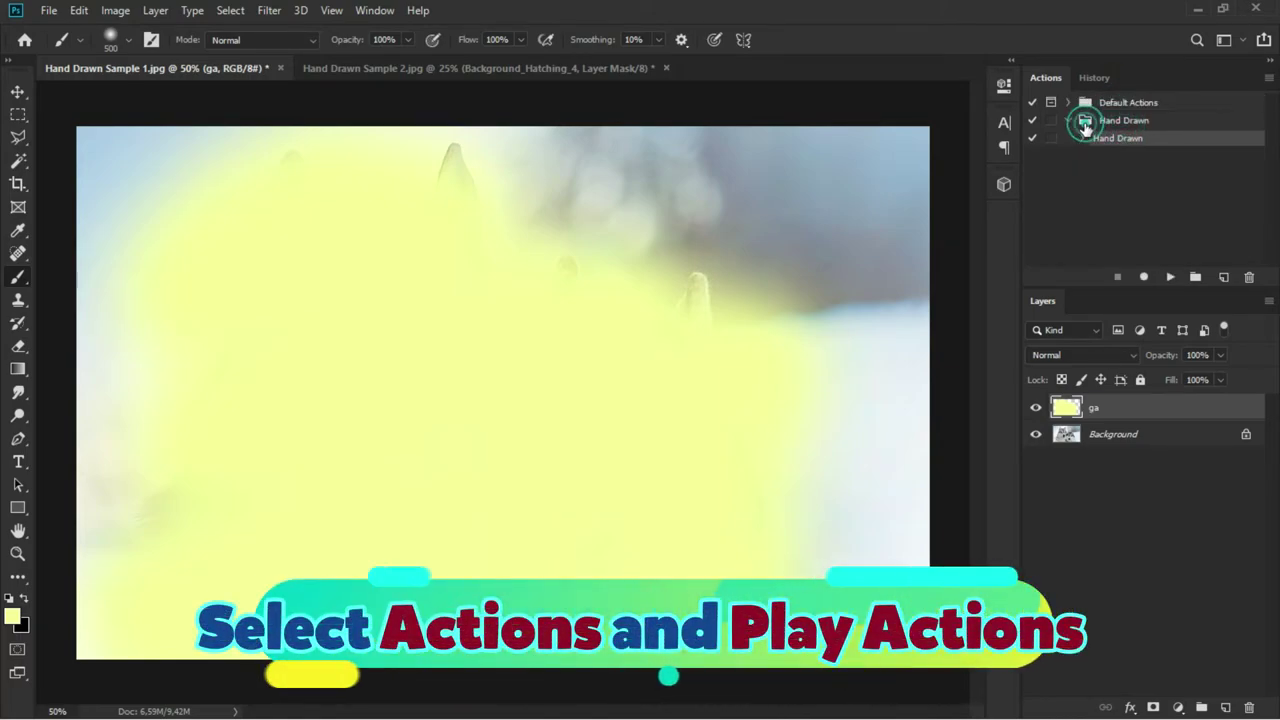
pyautogui.click(1082, 138)
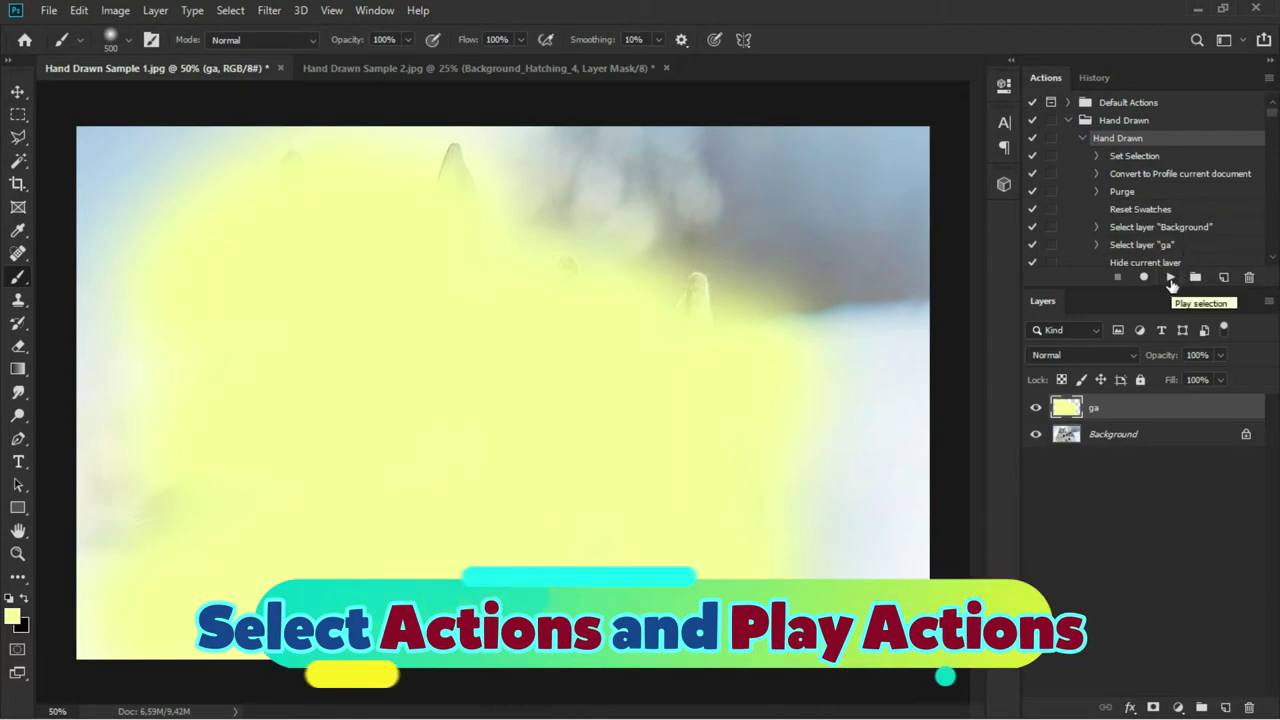
pyautogui.click(1170, 280)
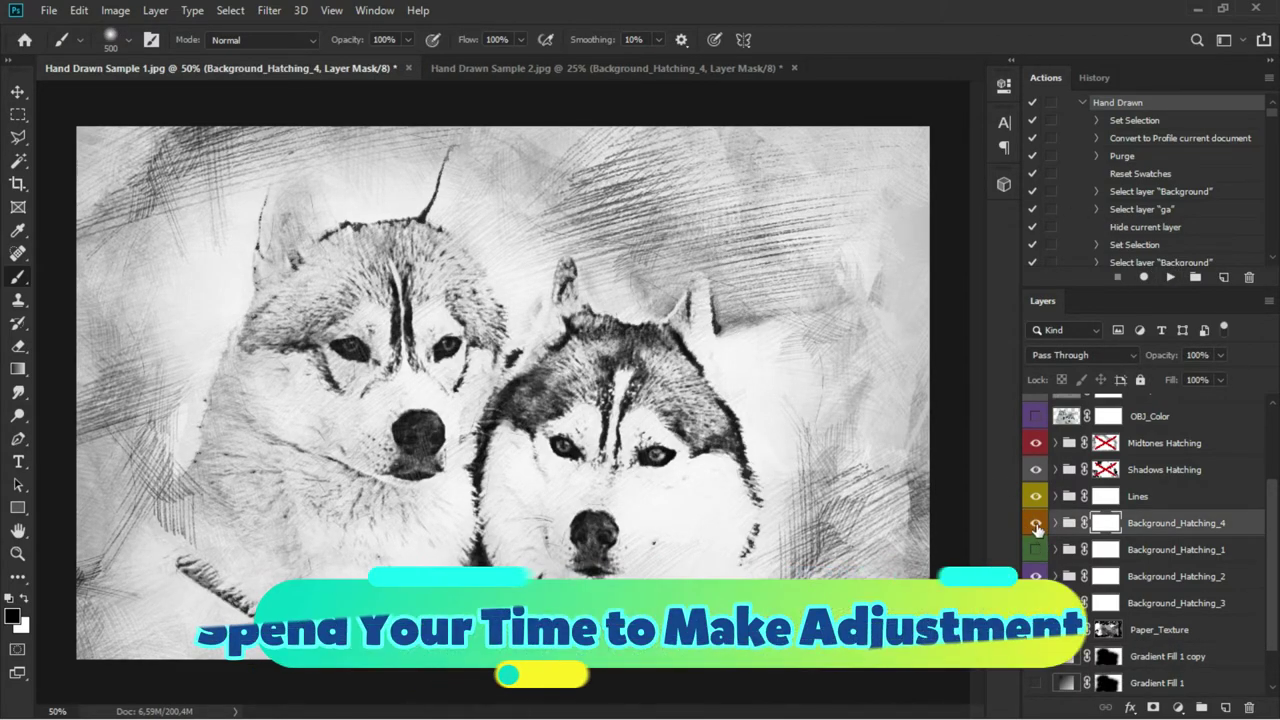
# - Toggle the Background_Hatching 1–4 layers to fine-tune which background hatching strokes show
pyautogui.click(1036, 523)
pyautogui.click(1036, 523)
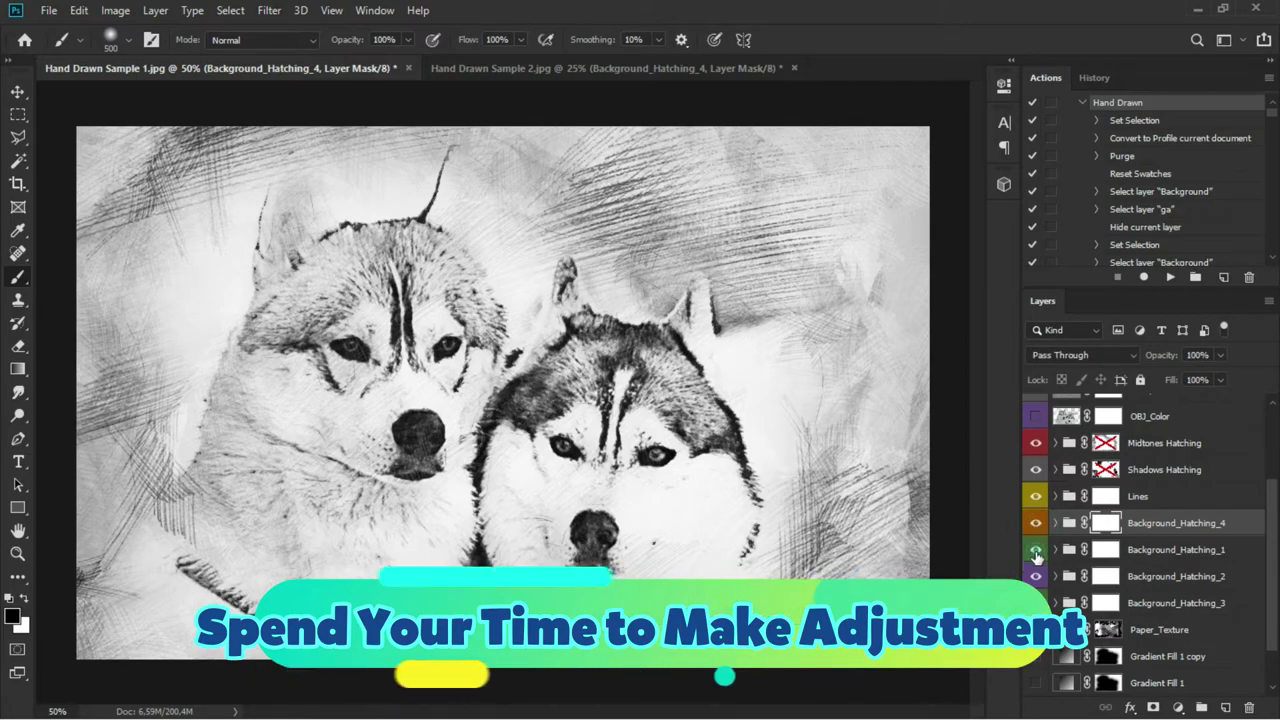
pyautogui.click(1036, 549)
pyautogui.click(1036, 549)
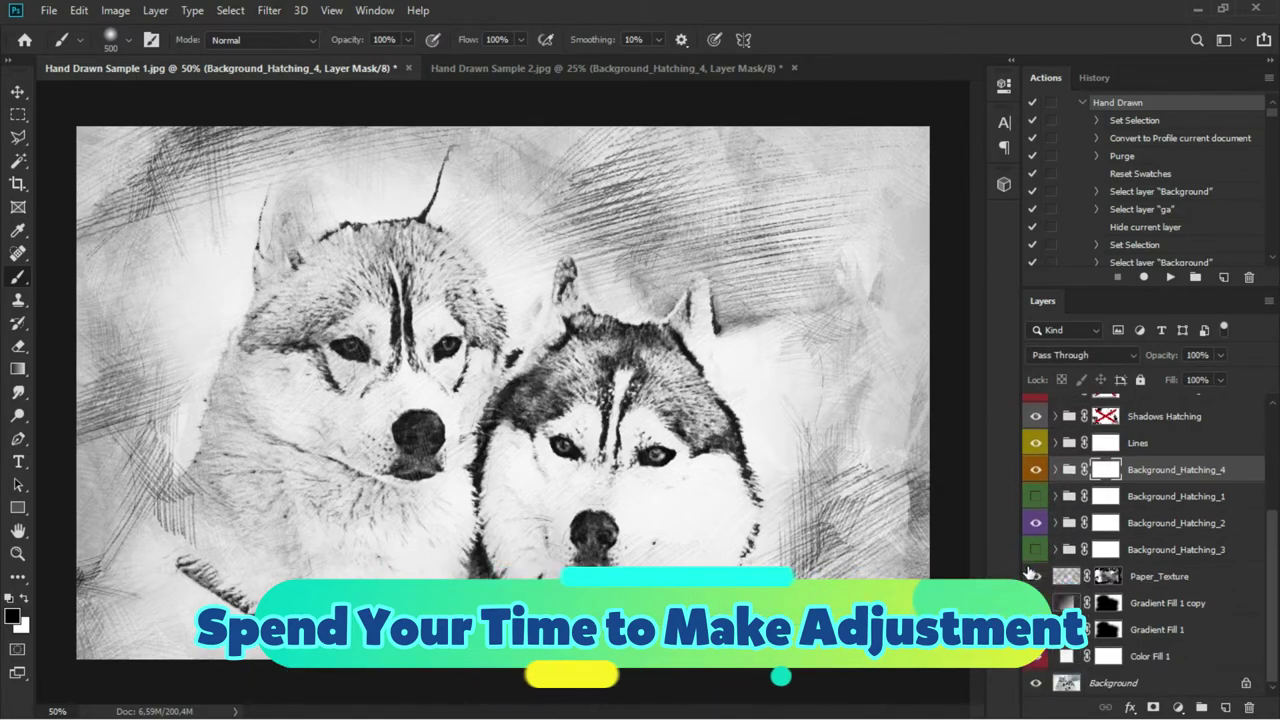
pyautogui.scroll(-2, 1040, 556)
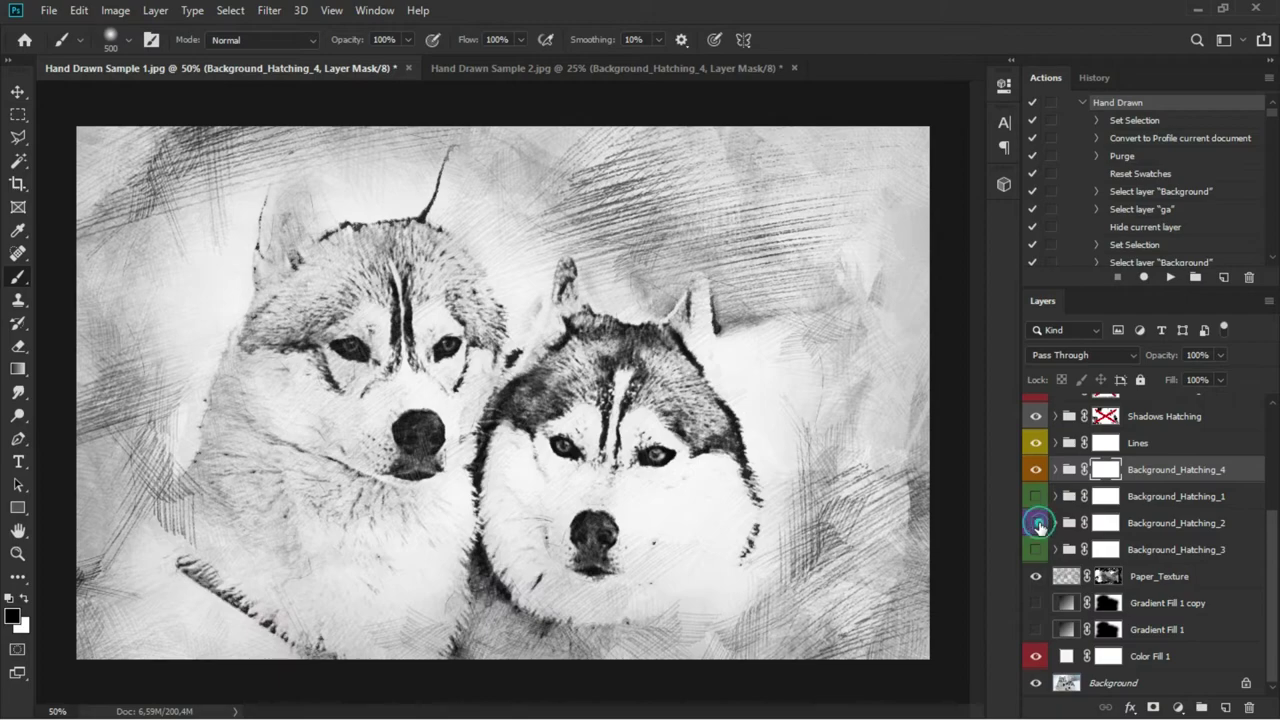
pyautogui.click(1036, 523)
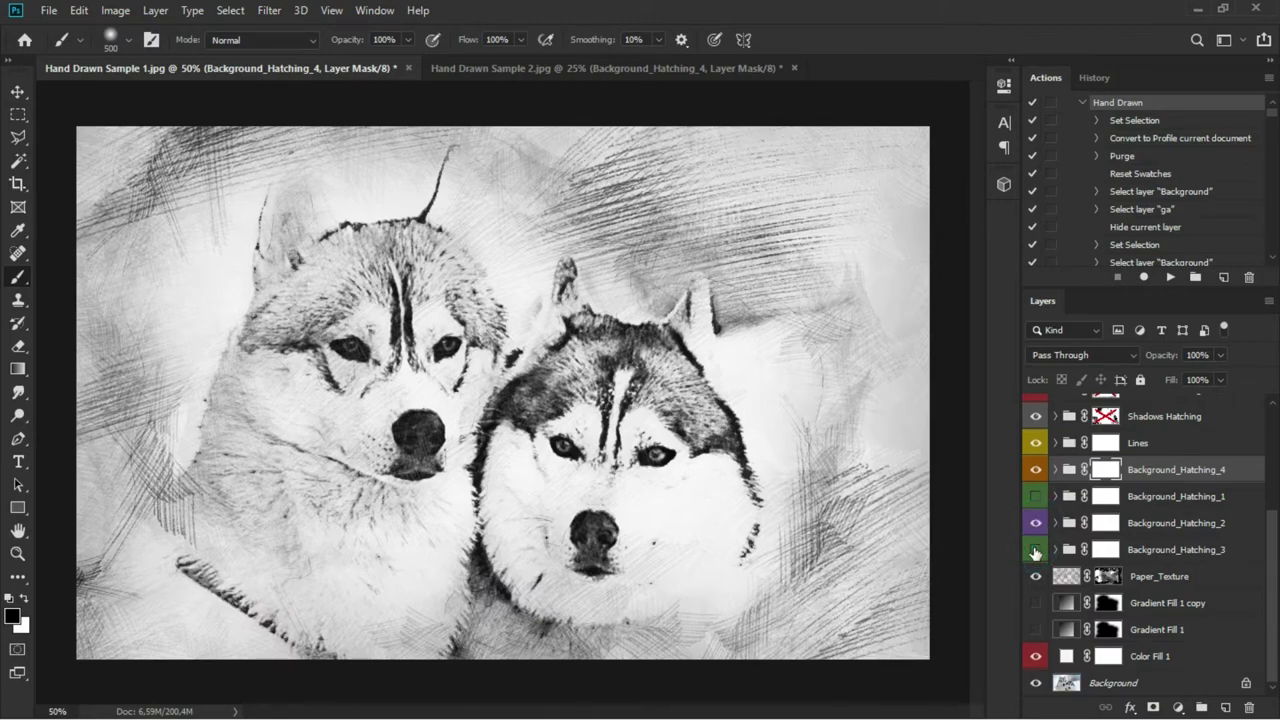
pyautogui.click(1036, 550)
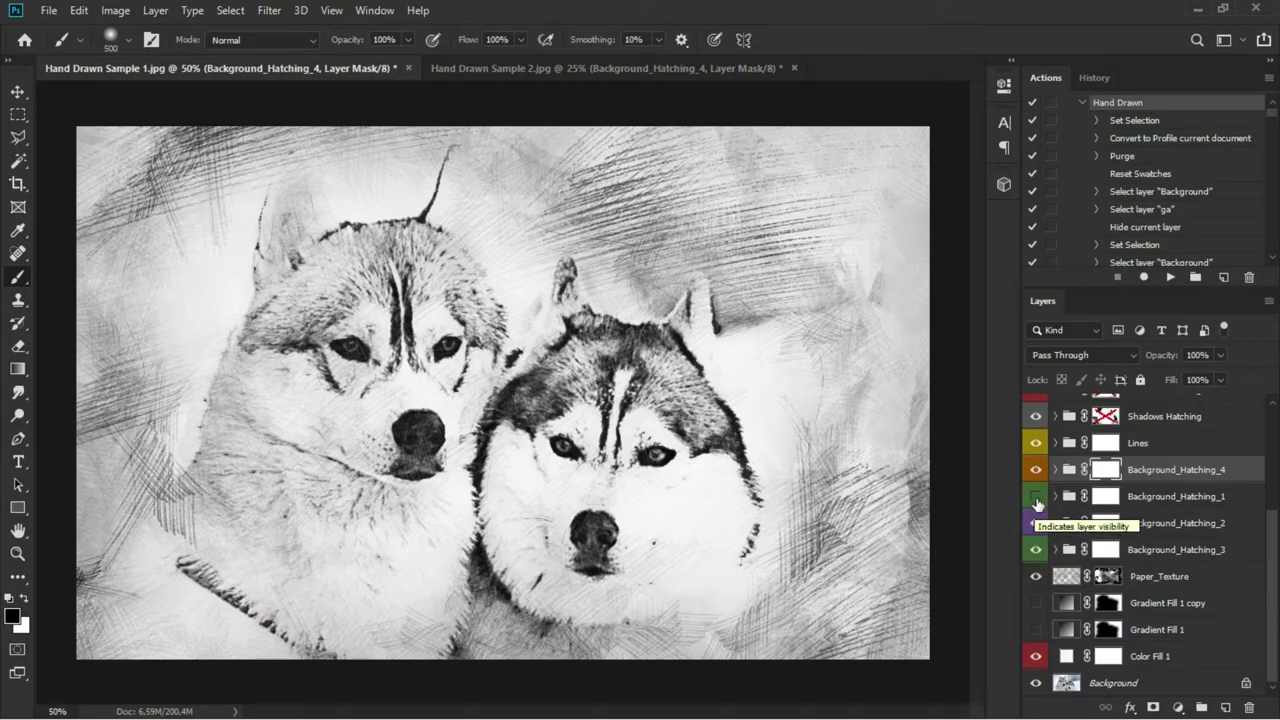
pyautogui.click(1036, 497)
pyautogui.click(1036, 497)
# - Turn on OBJ_Color and Adjustments, then select and expand the Color group
pyautogui.scroll(3, 1043, 485)
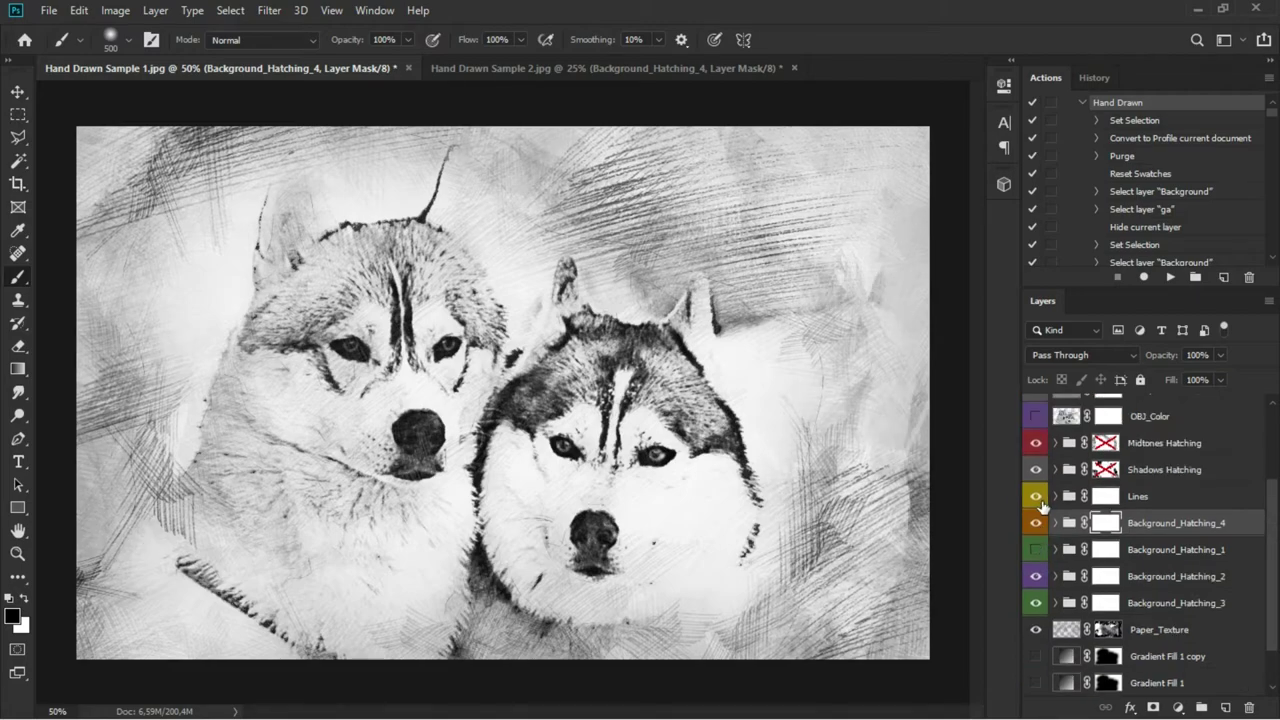
pyautogui.click(1037, 443)
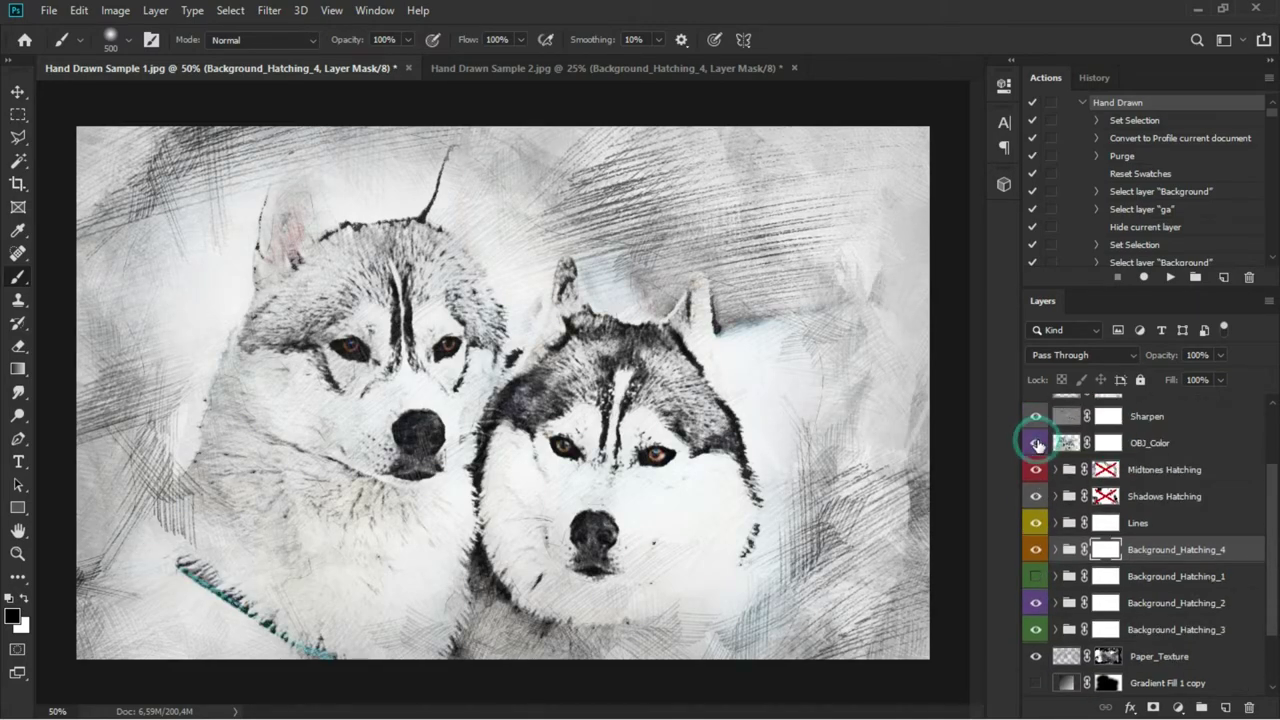
pyautogui.scroll(3, 1037, 455)
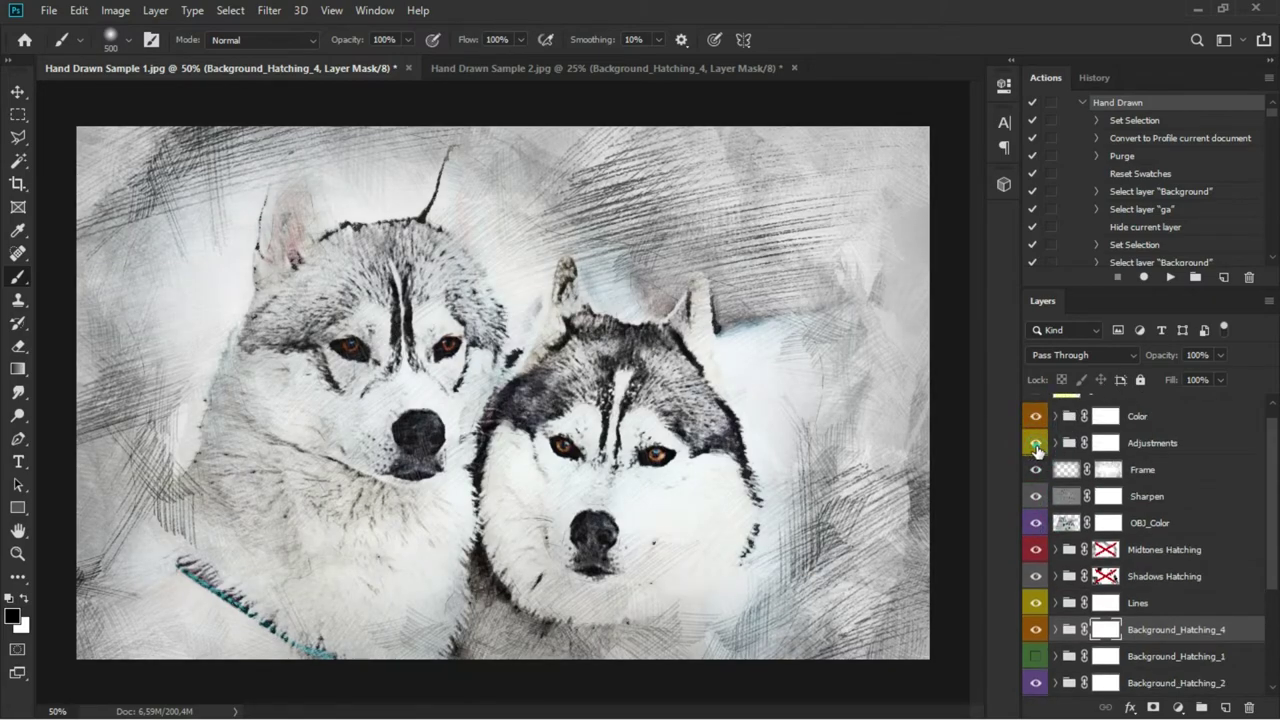
pyautogui.click(1036, 443)
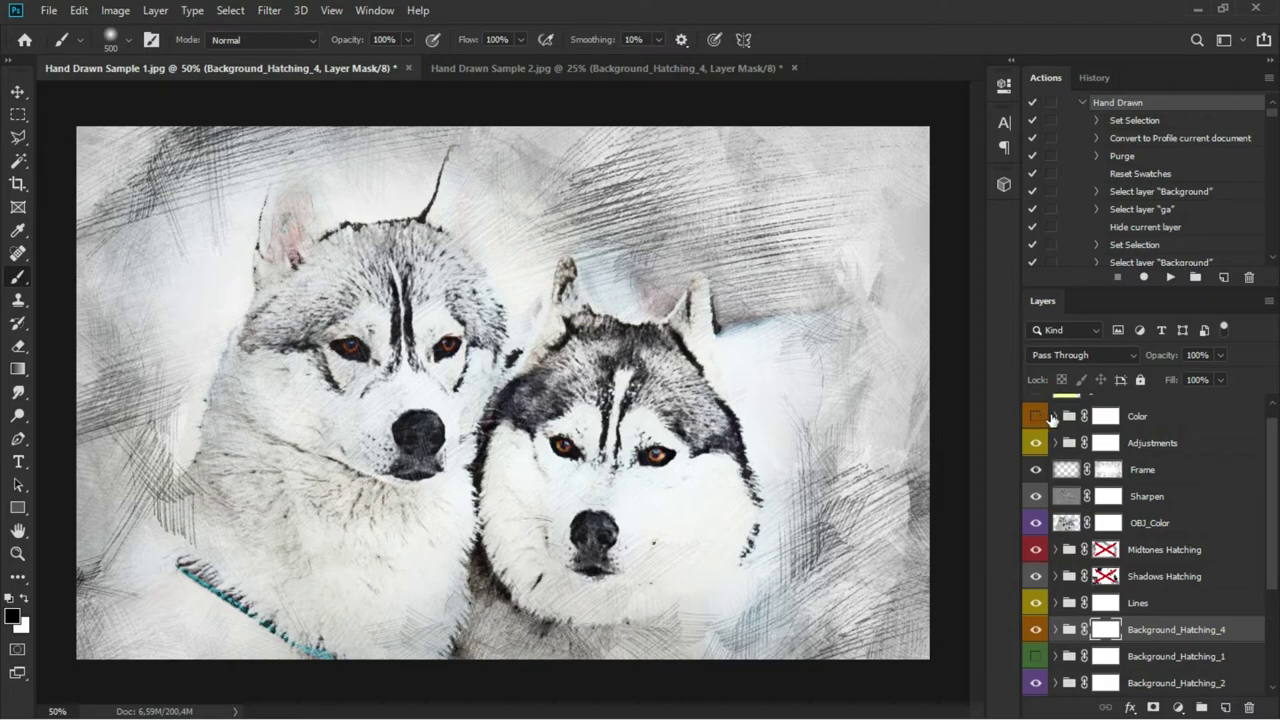
pyautogui.click(1047, 420)
pyautogui.click(1054, 416)
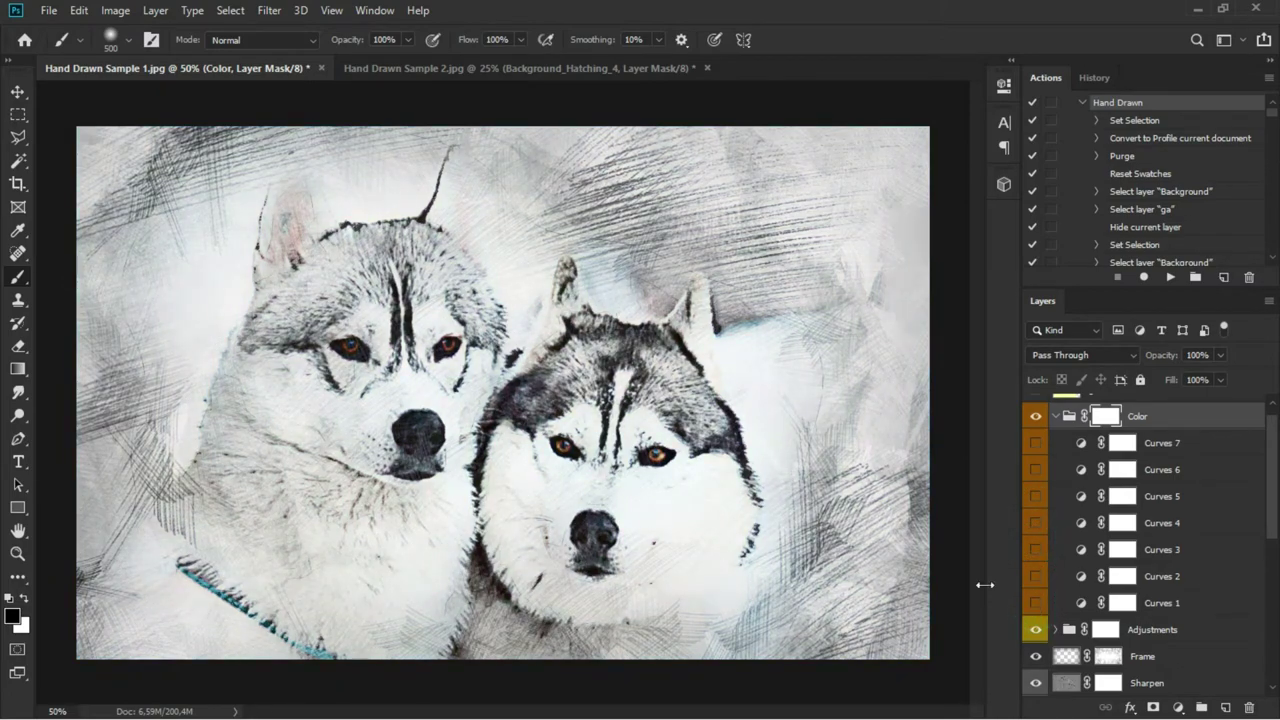
# - Save a JPEG copy named 'Hand Drawn Sample 1 after.jpg' at quality 10 in the Hand Drawn folder
pyautogui.click(49, 12)
pyautogui.click(80, 209)
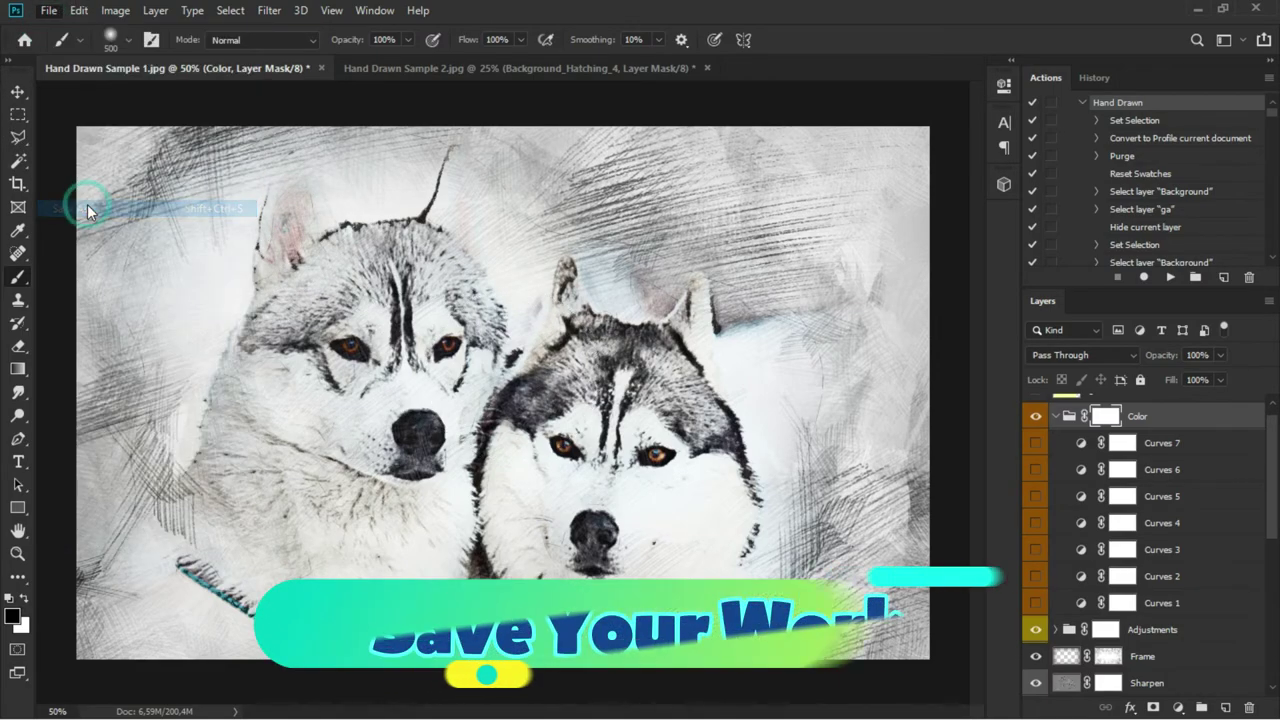
pyautogui.moveTo(222, 433); pyautogui.dragTo(257, 434)
pyautogui.press('BackSpace')
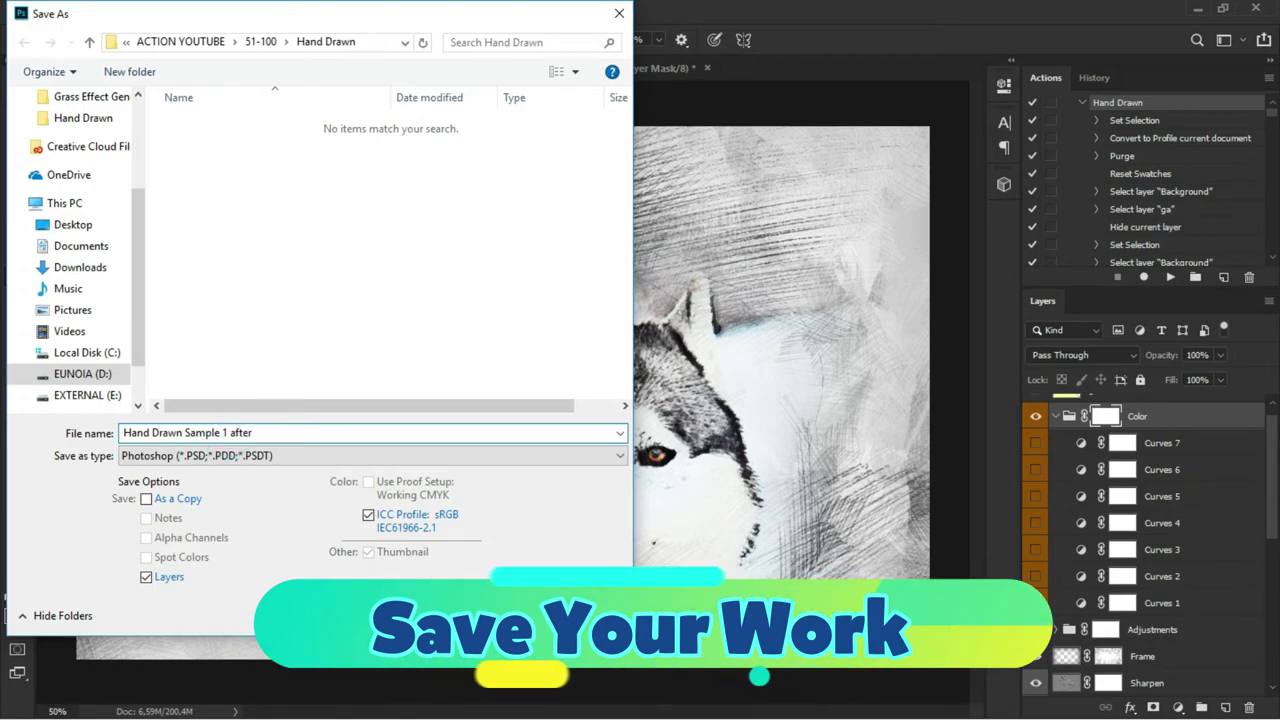
pyautogui.click(292, 456)
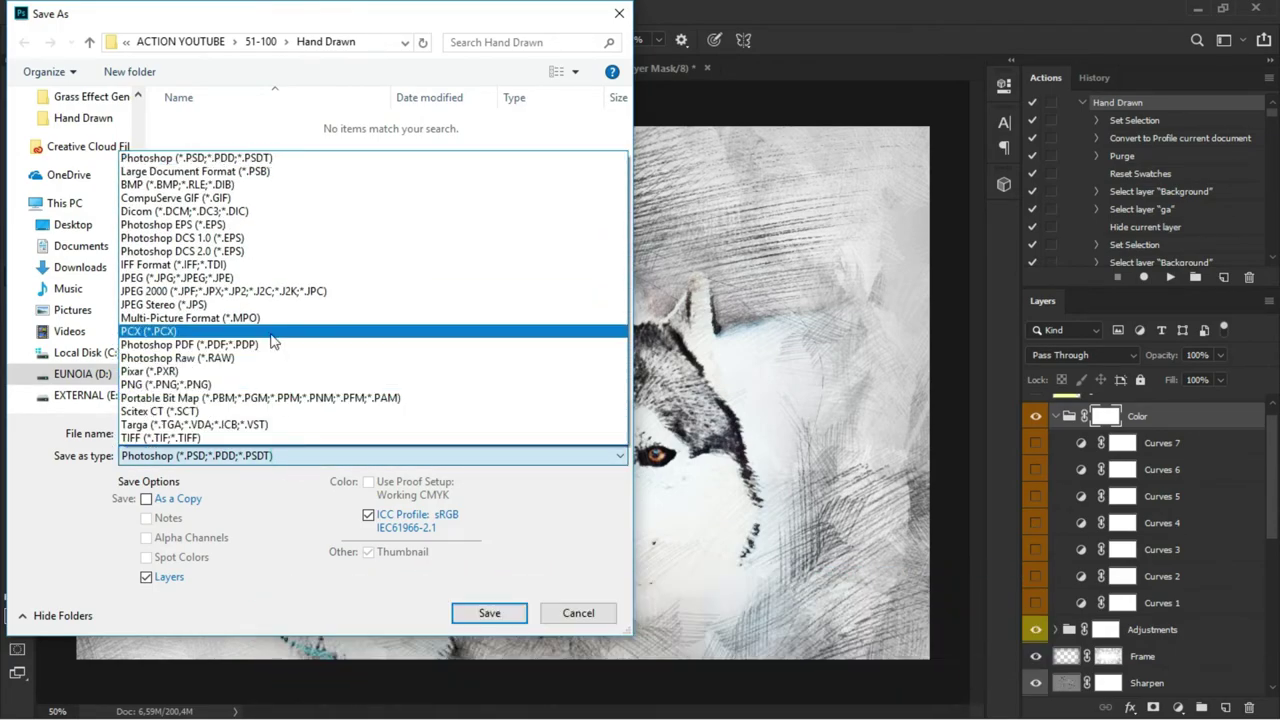
pyautogui.click(251, 279)
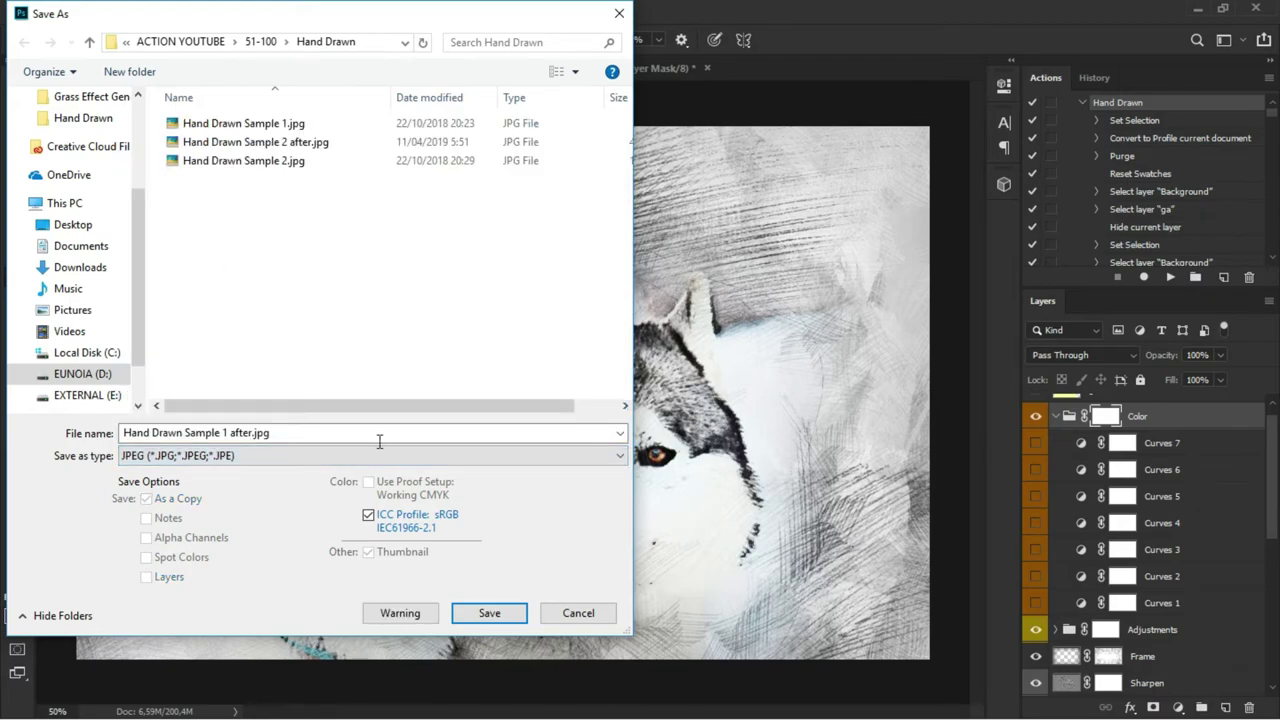
pyautogui.click(480, 614)
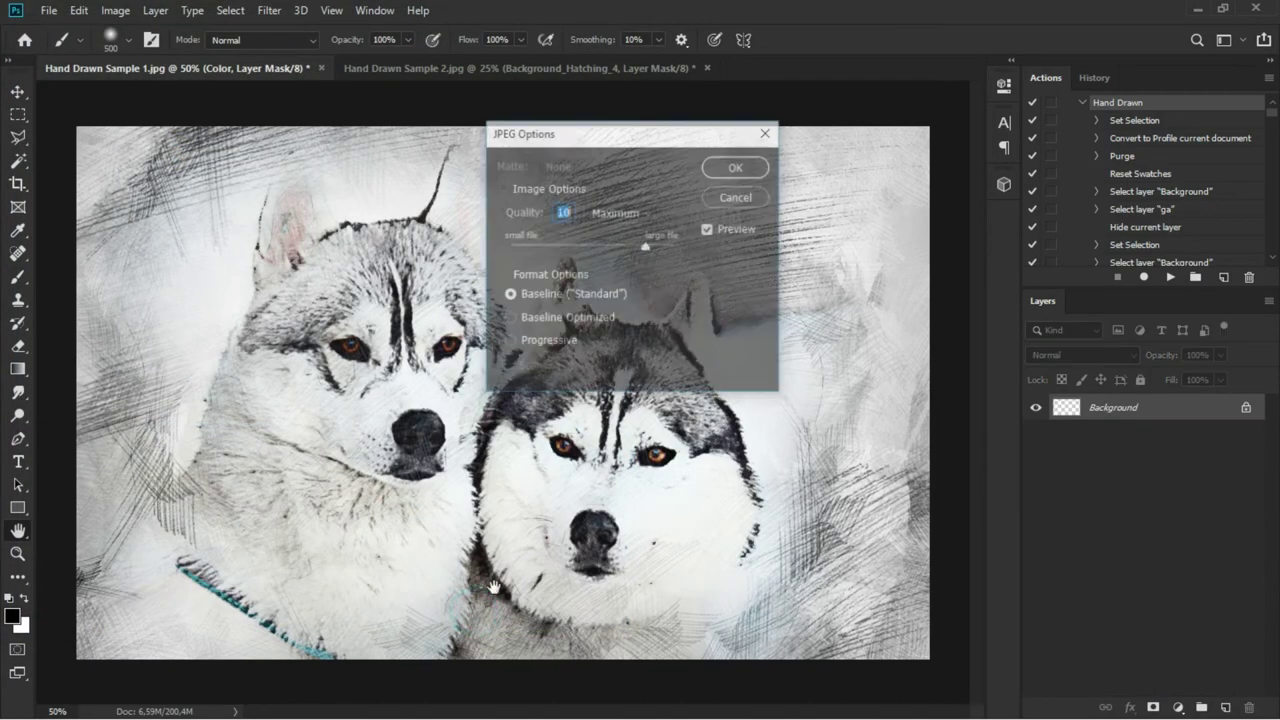
pyautogui.click(729, 168)
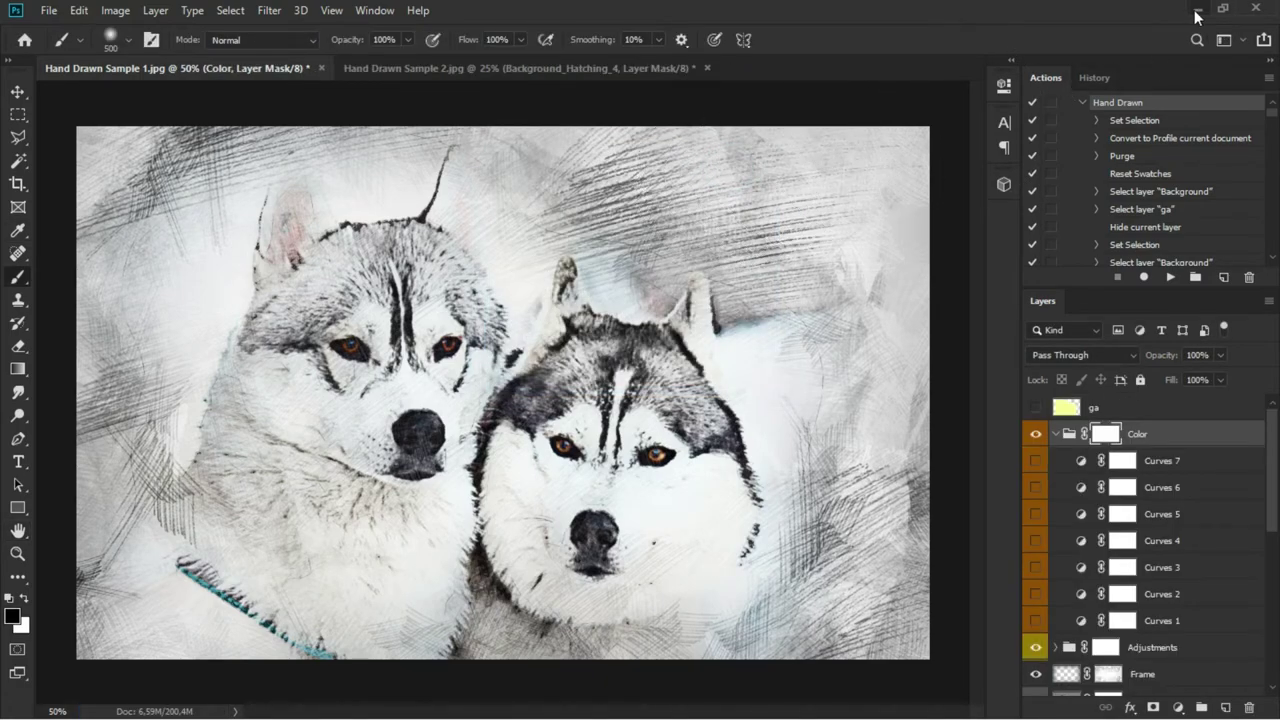
# - Minimise Photoshop, open Hand Drawn Sample 1 after.jpg in the viewer, and flip between original and sketch
pyautogui.click(1196, 10)
pyautogui.click(688, 298)
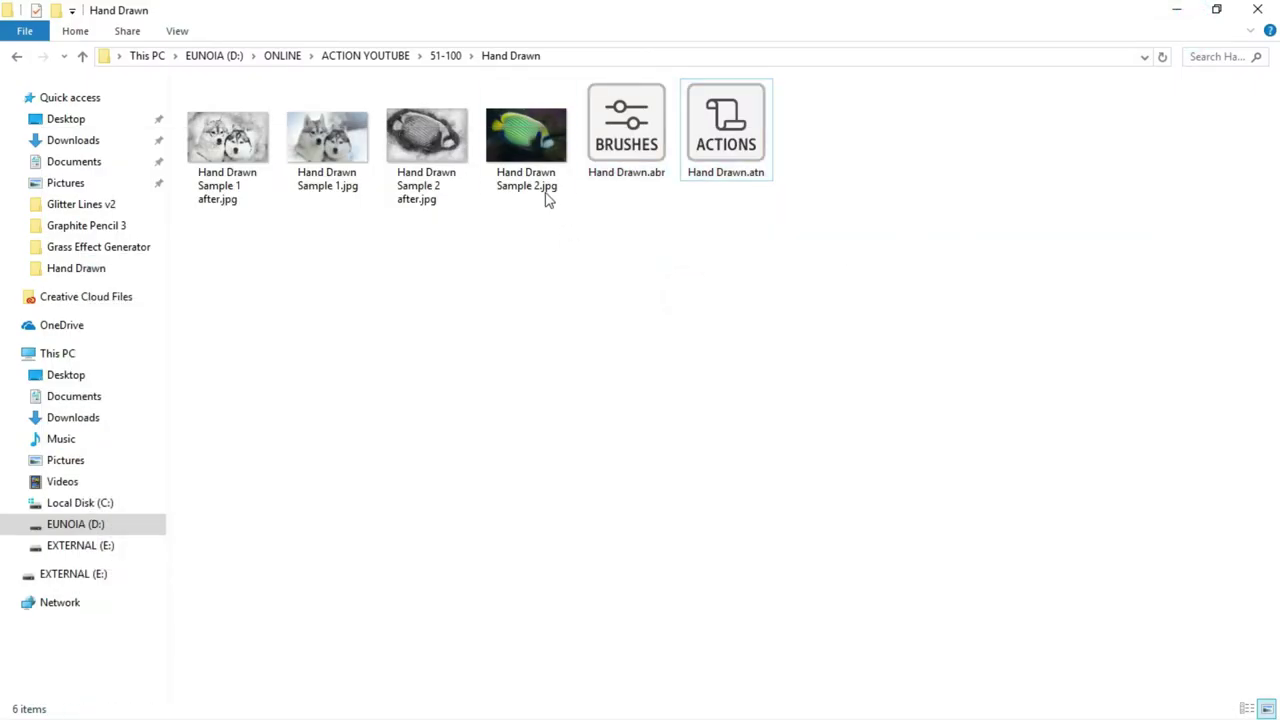
pyautogui.click(252, 144)
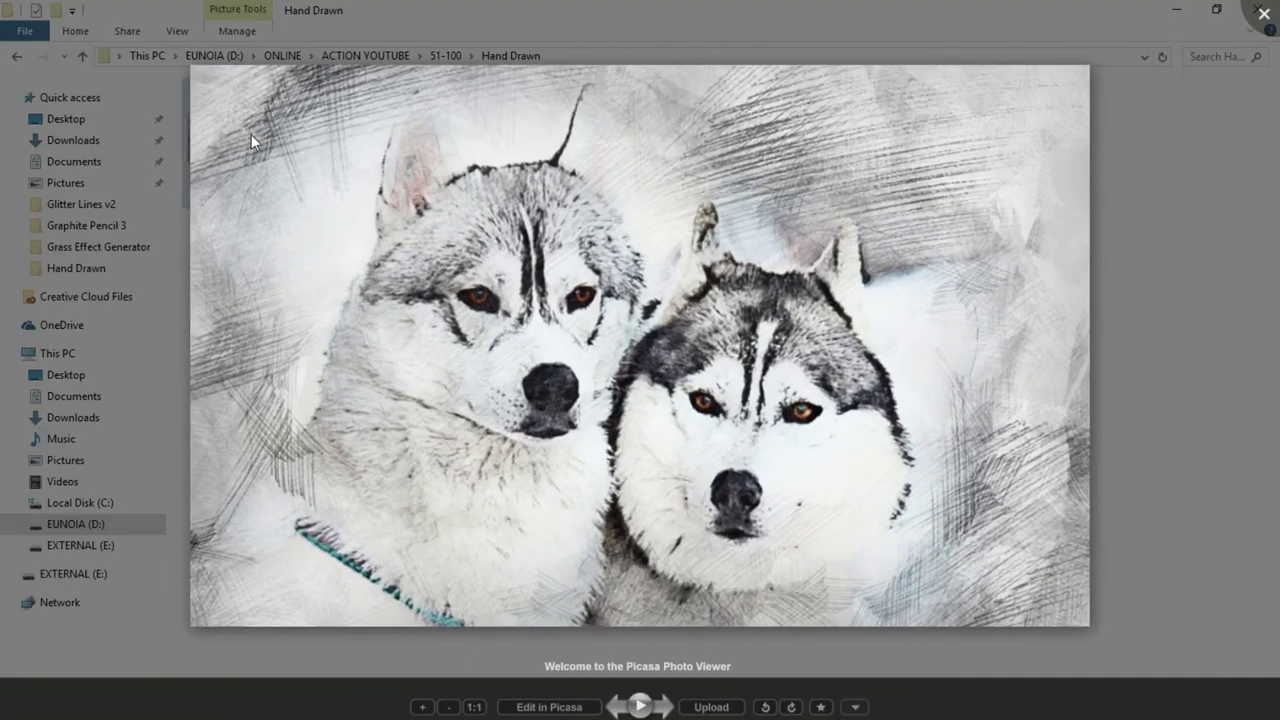
pyautogui.press('Right')
pyautogui.press('Left')
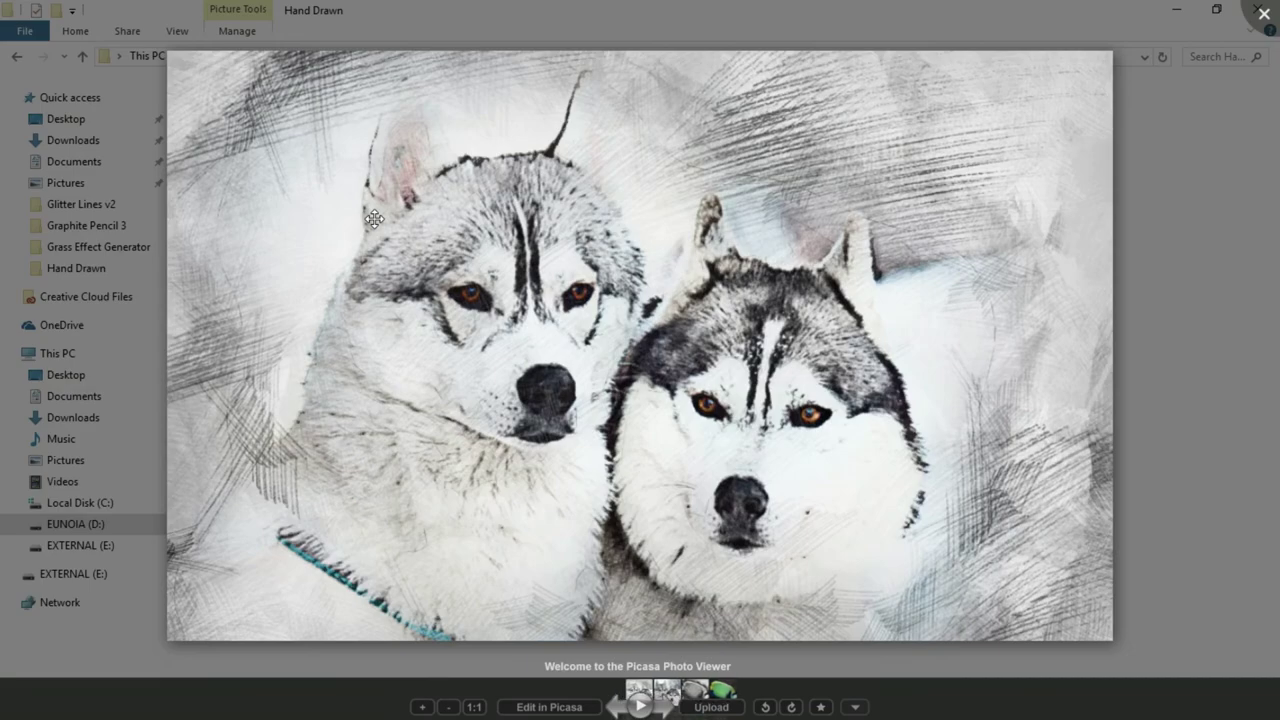
pyautogui.press('Right')
pyautogui.press('Left')
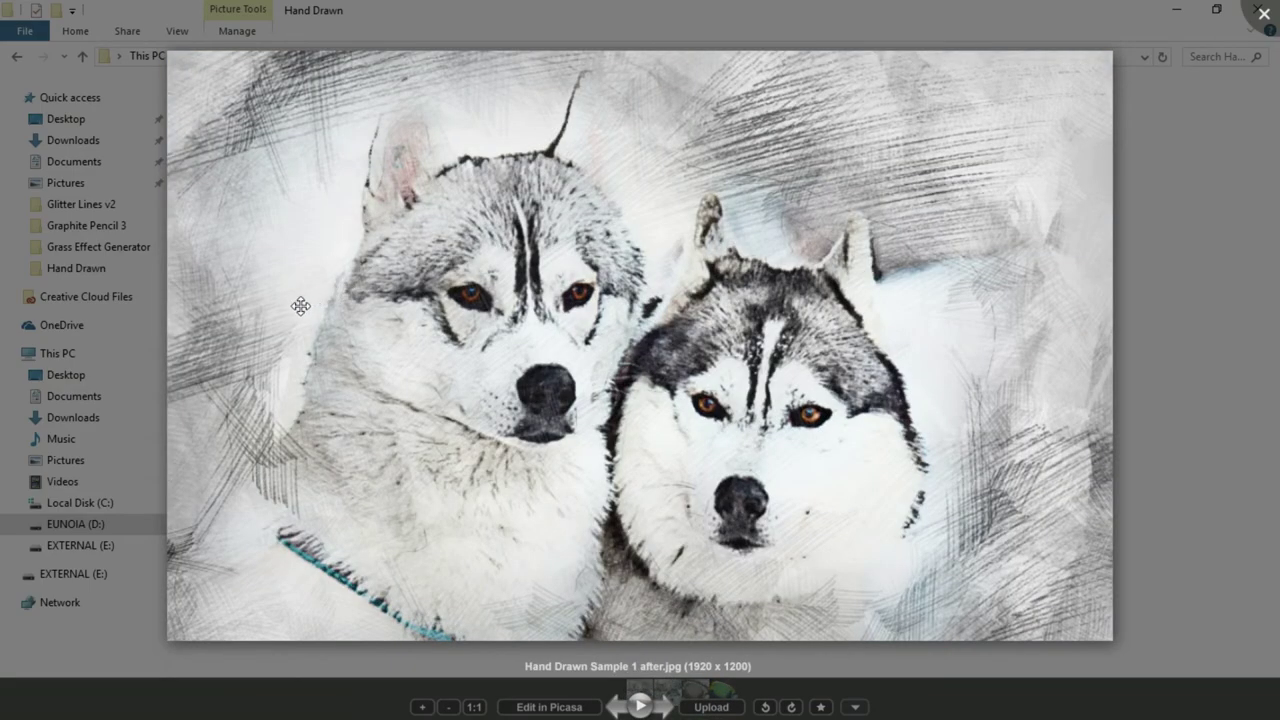
# - Zoom and pan around the huskies' muzzles and collar, then close the husky preview
pyautogui.scroll(3, 300, 305)
pyautogui.scroll(2, 500, 270)
pyautogui.scroll(2, 600, 245)
pyautogui.scroll(1, 656, 228)
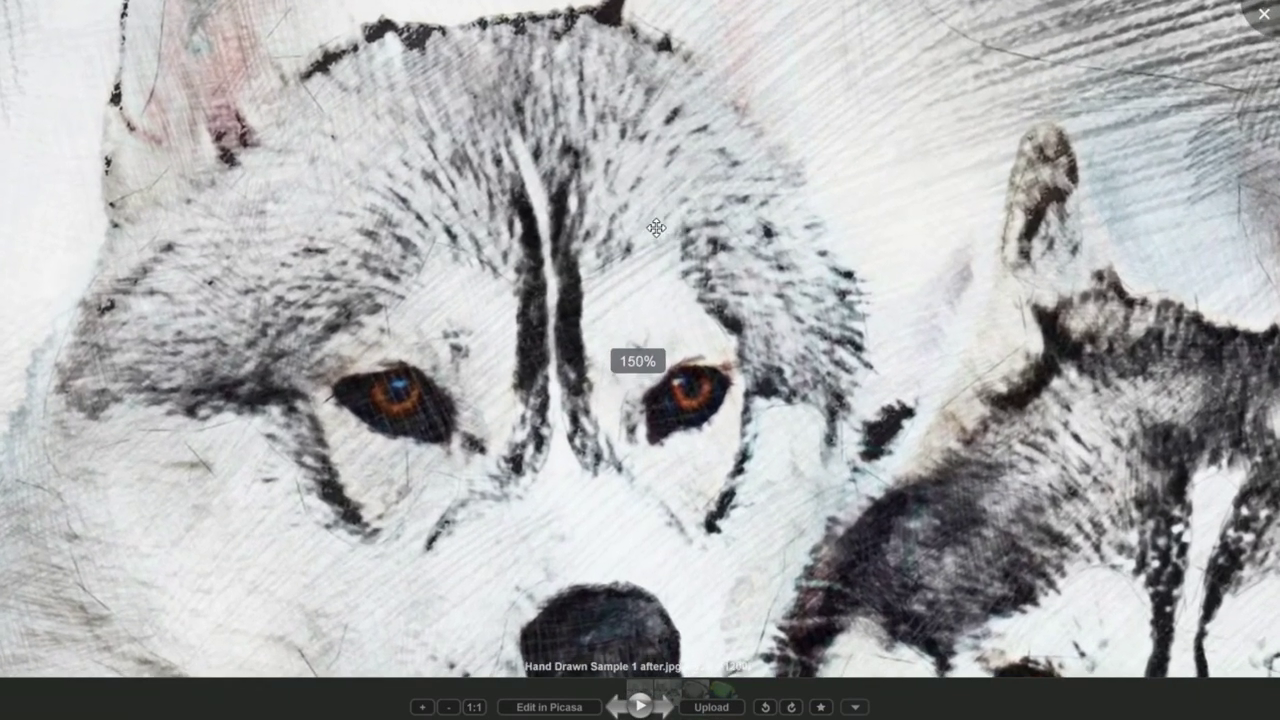
pyautogui.scroll(-4, 645, 441)
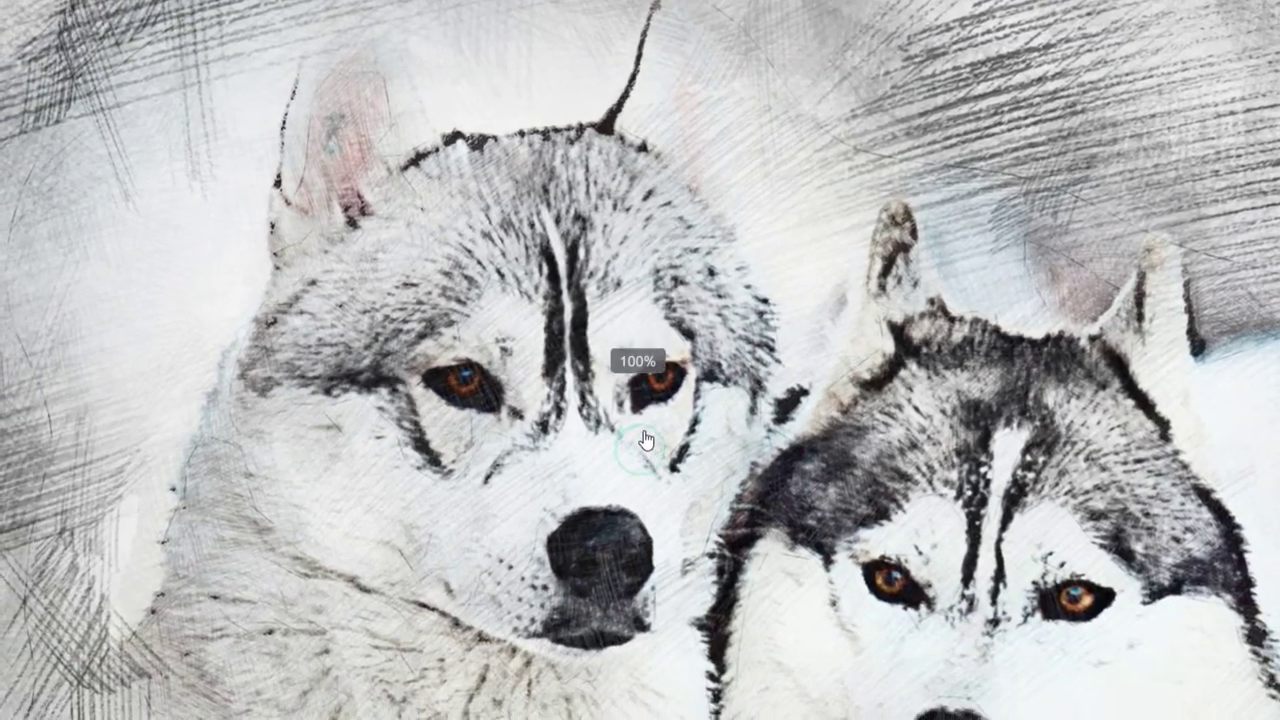
pyautogui.moveTo(645, 441); pyautogui.dragTo(636, 282)
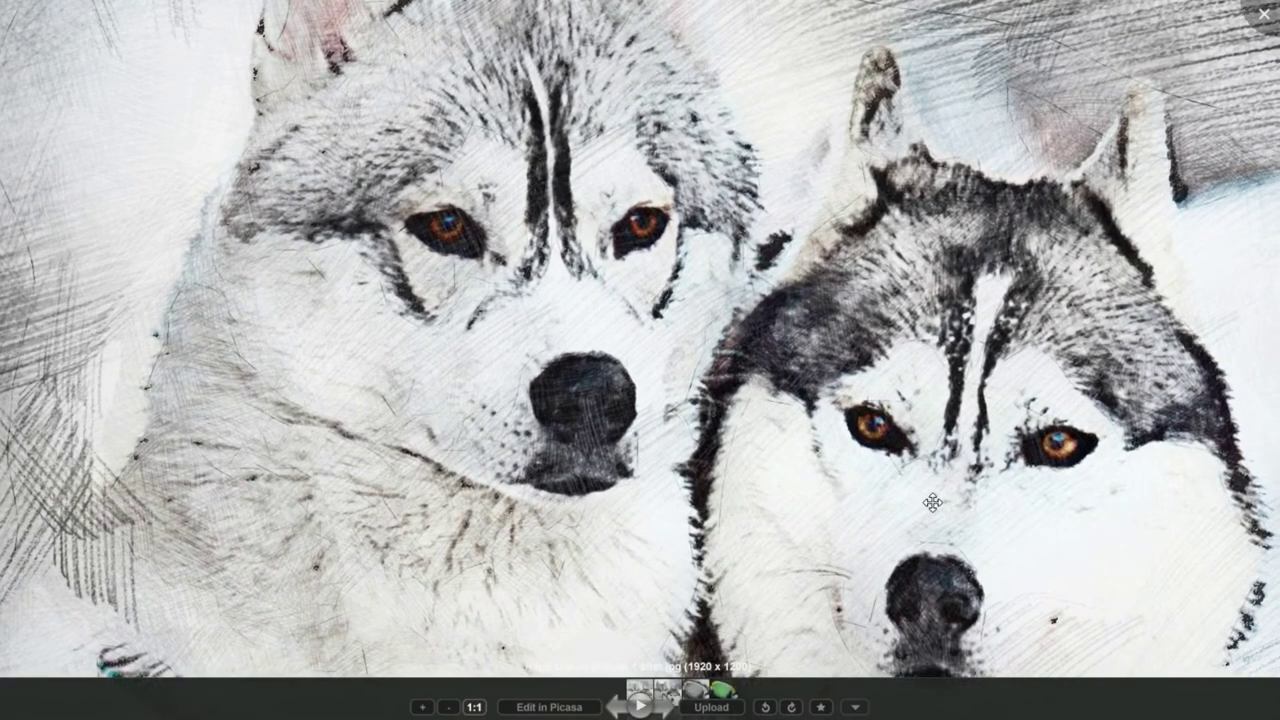
pyautogui.moveTo(932, 502); pyautogui.dragTo(1006, 393)
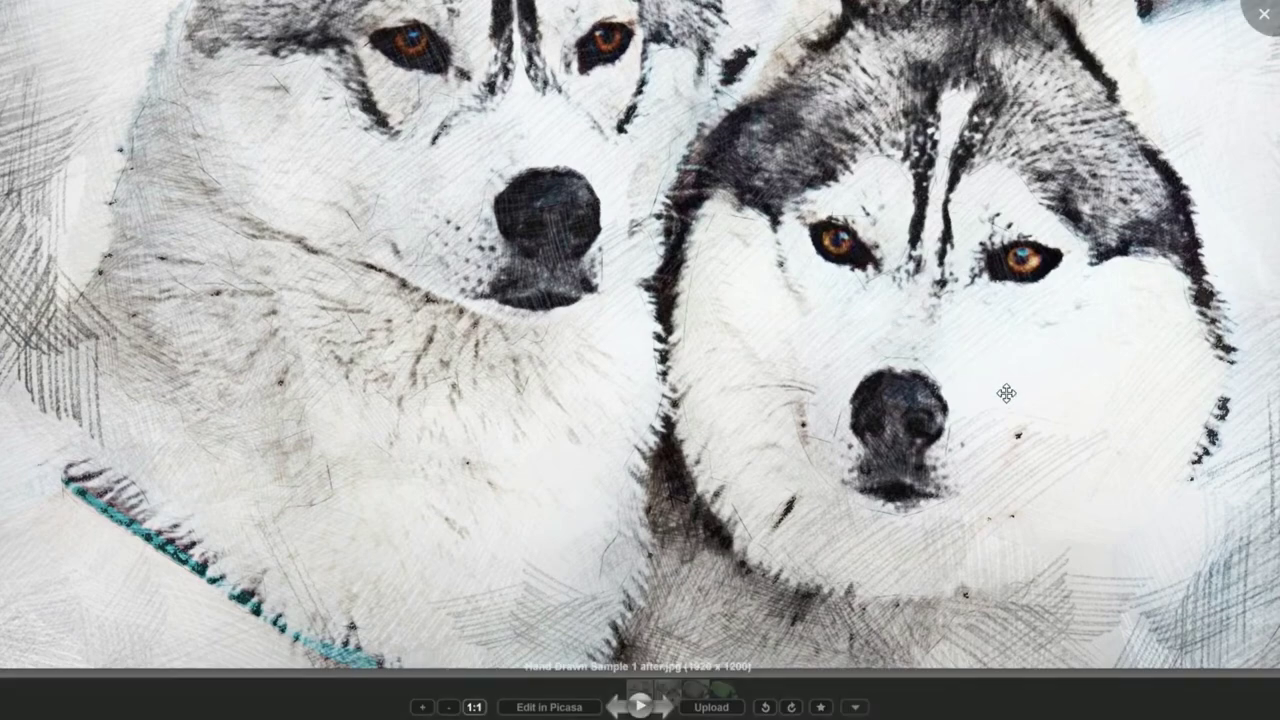
pyautogui.scroll(-3, 1006, 393)
pyautogui.scroll(1, 860, 445)
pyautogui.scroll(1, 770, 500)
pyautogui.scroll(1, 750, 420)
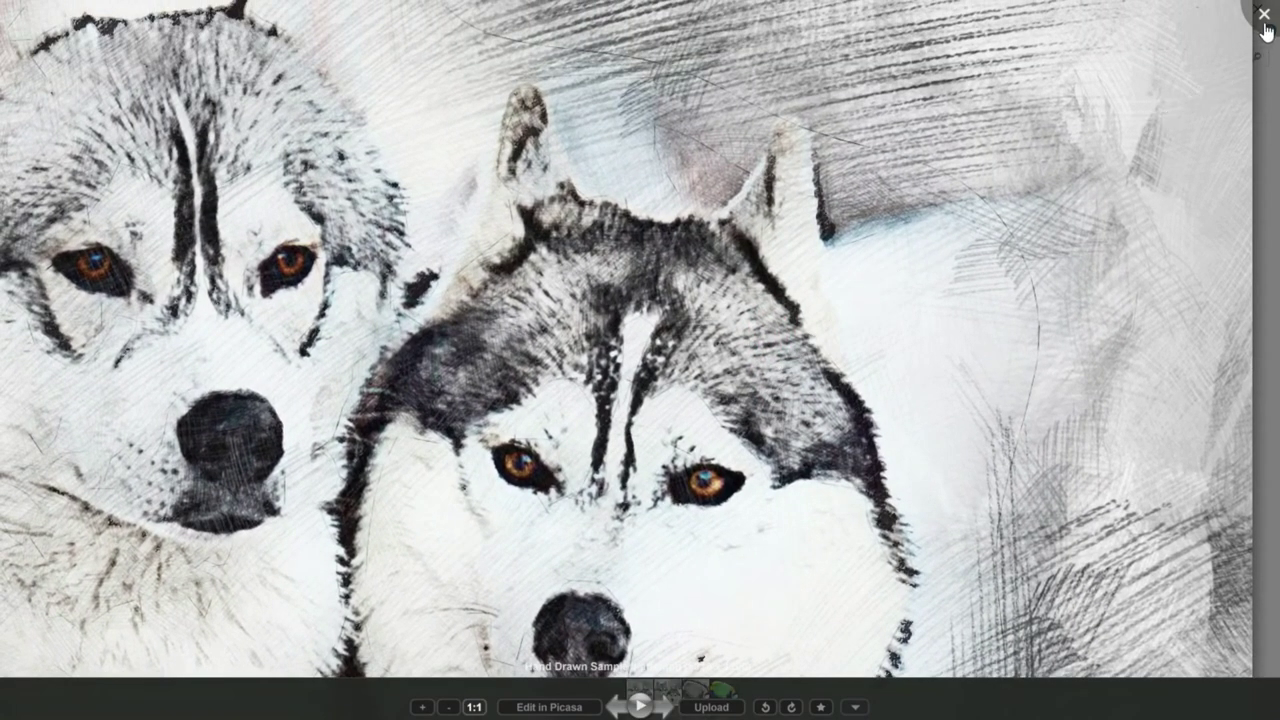
pyautogui.click(1264, 28)
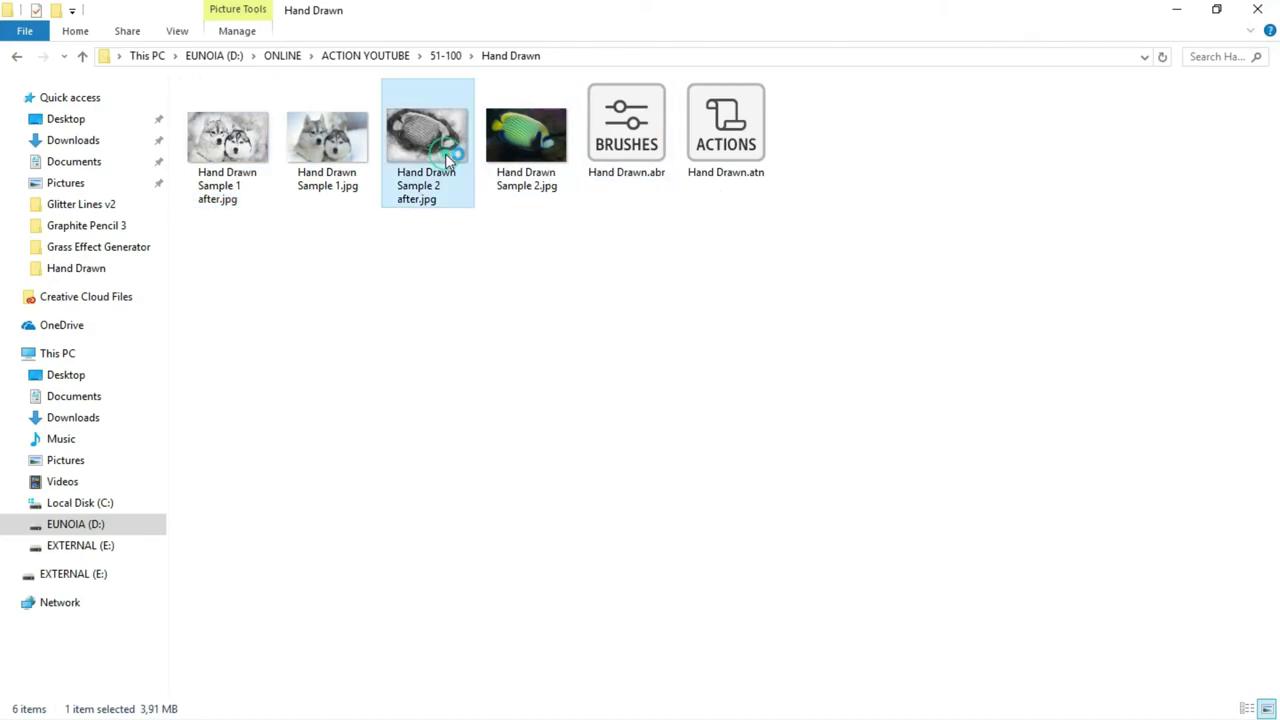
# - Flip between the colour angelfish photo and its pencil sketch while zooming in
pyautogui.press('Right')
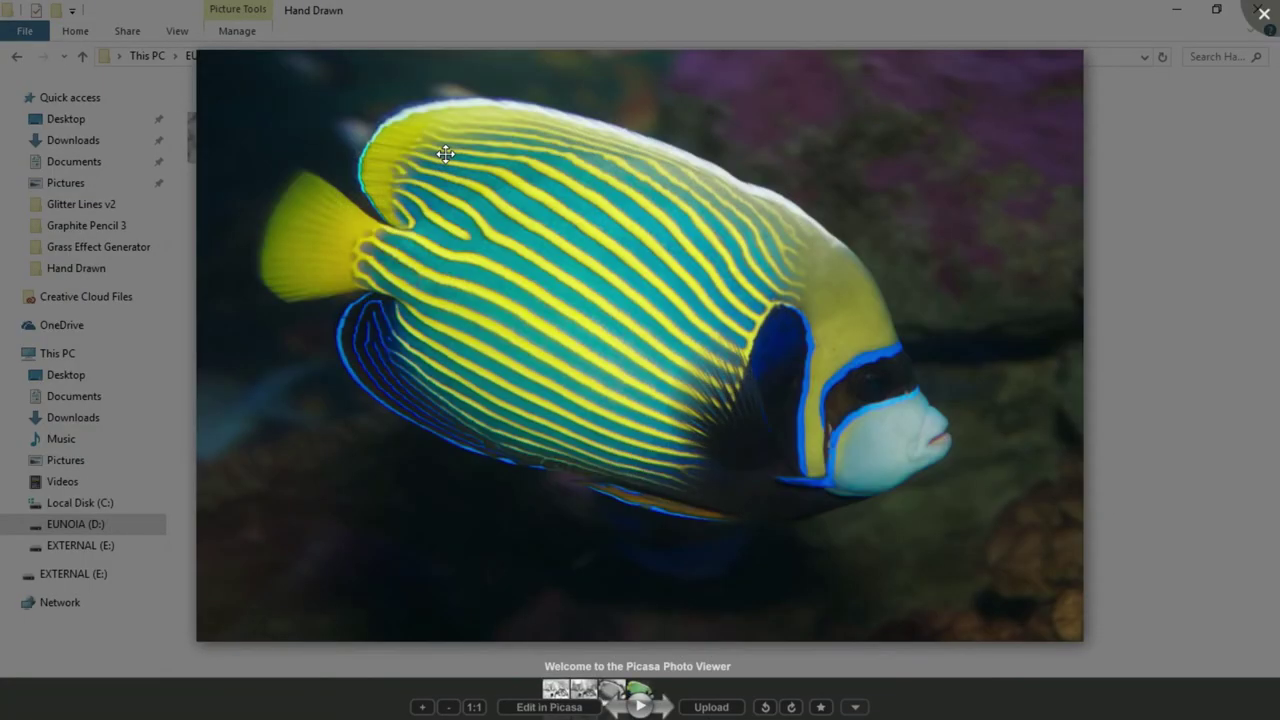
pyautogui.press('Left')
pyautogui.press('Right')
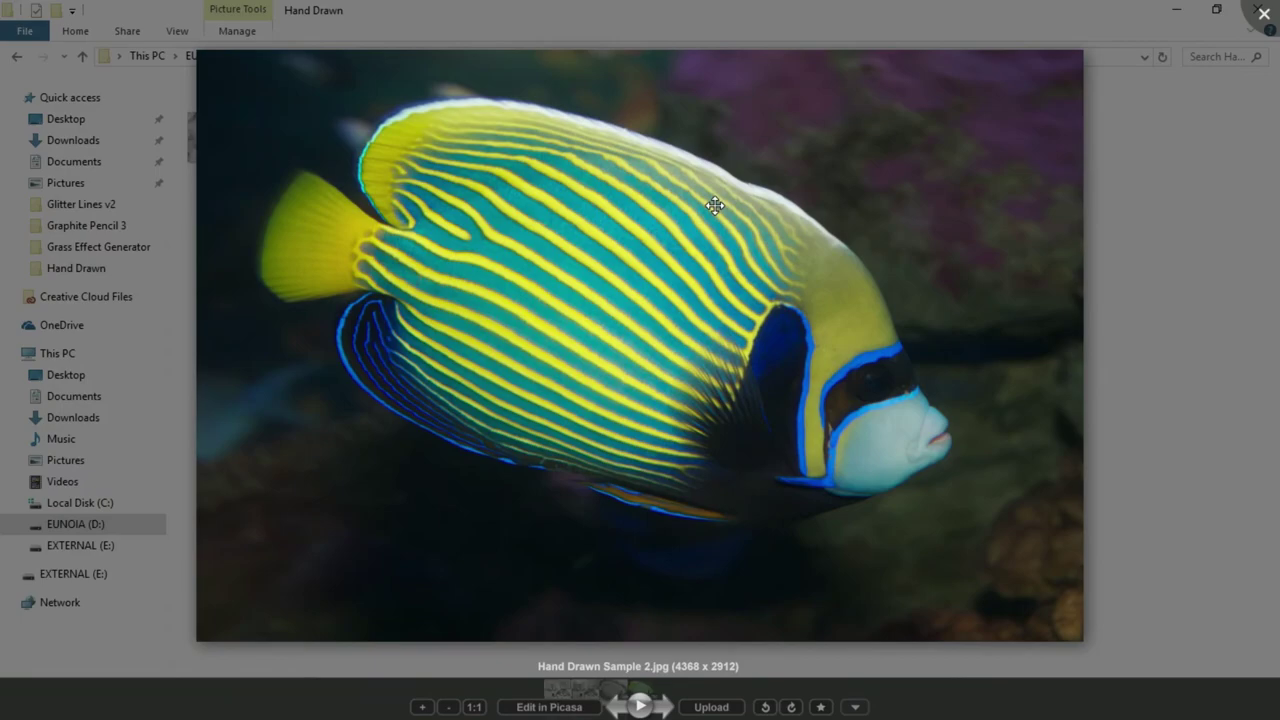
pyautogui.scroll(1, 715, 205)
pyautogui.scroll(2, 715, 205)
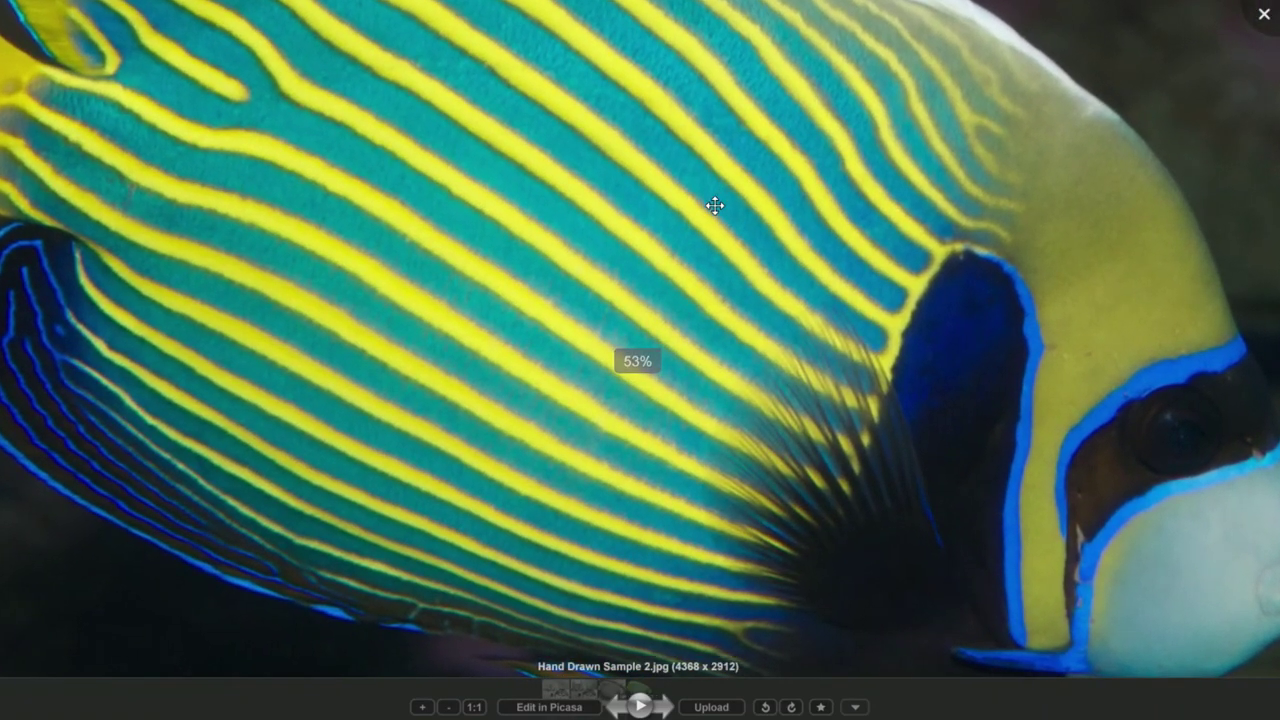
pyautogui.press('Left')
pyautogui.scroll(1, 715, 205)
pyautogui.scroll(1, 715, 205)
pyautogui.scroll(1, 715, 205)
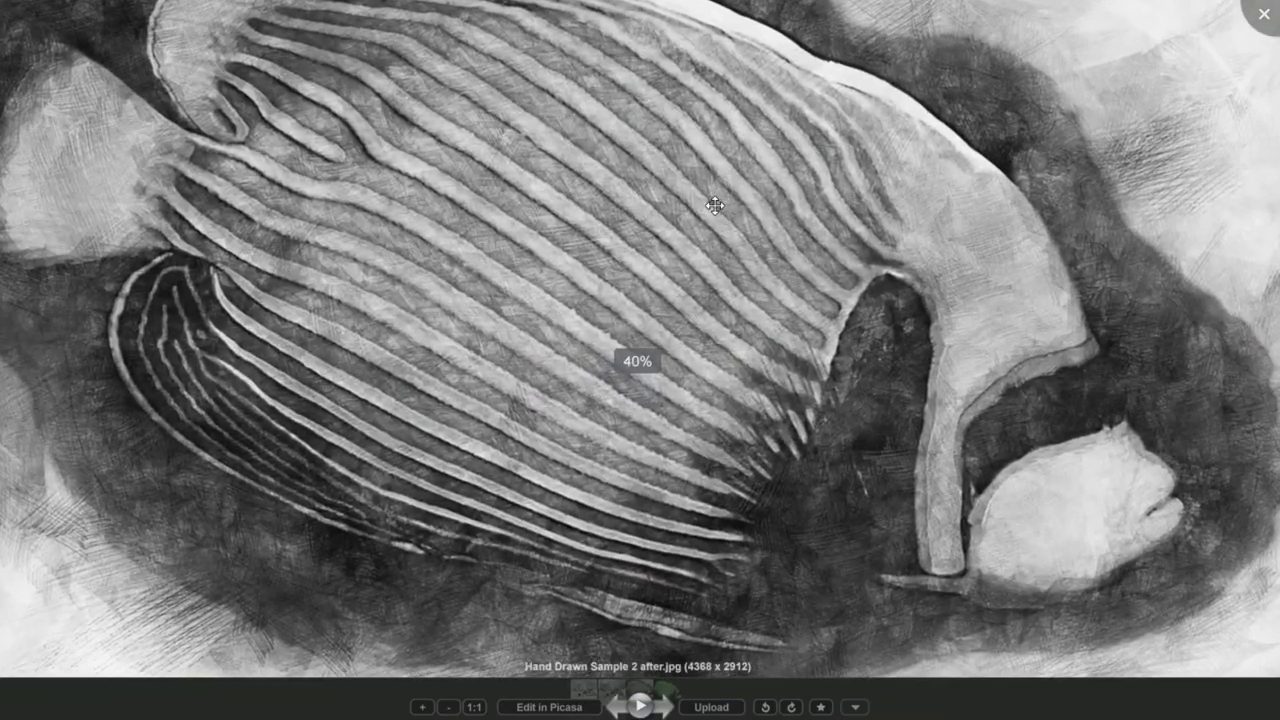
pyautogui.scroll(1, 715, 205)
pyautogui.scroll(1, 715, 205)
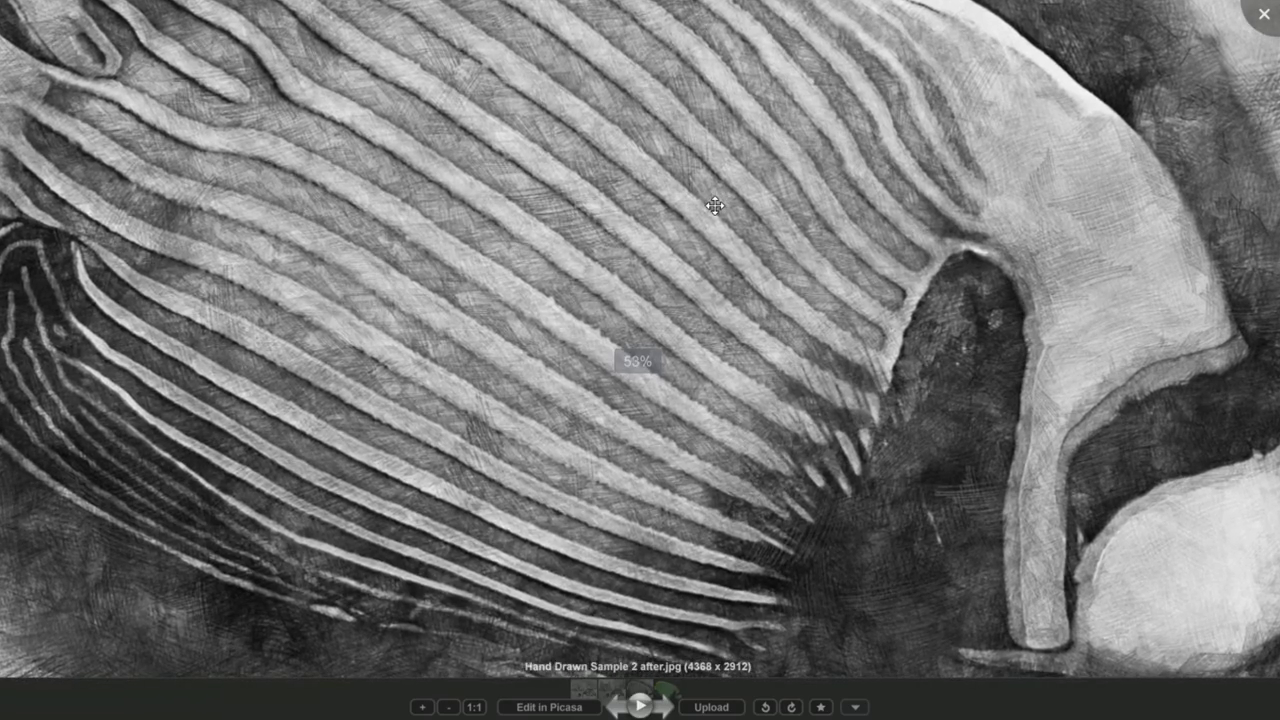
# - Compare original and sketch at the same zoom, then close the viewer and minimise Explorer
pyautogui.press('Right')
pyautogui.press('Left')
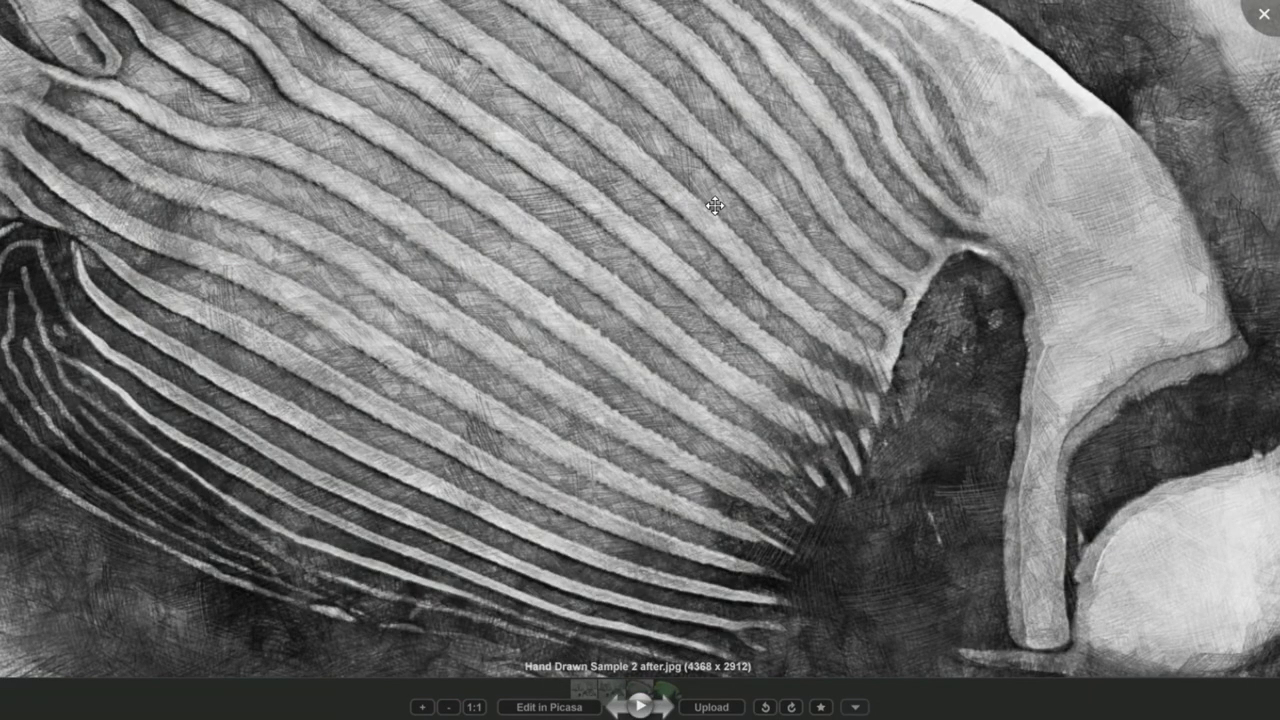
pyautogui.press('Right')
pyautogui.press('Left')
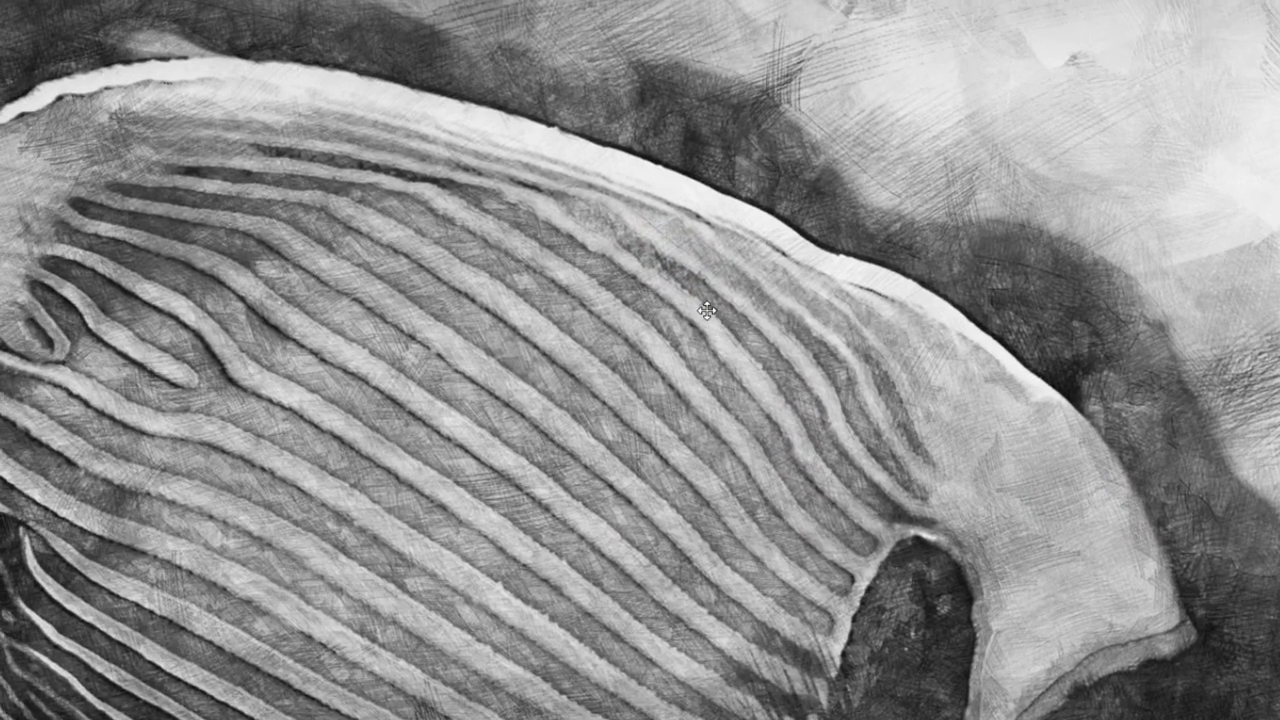
pyautogui.click(530, 224)
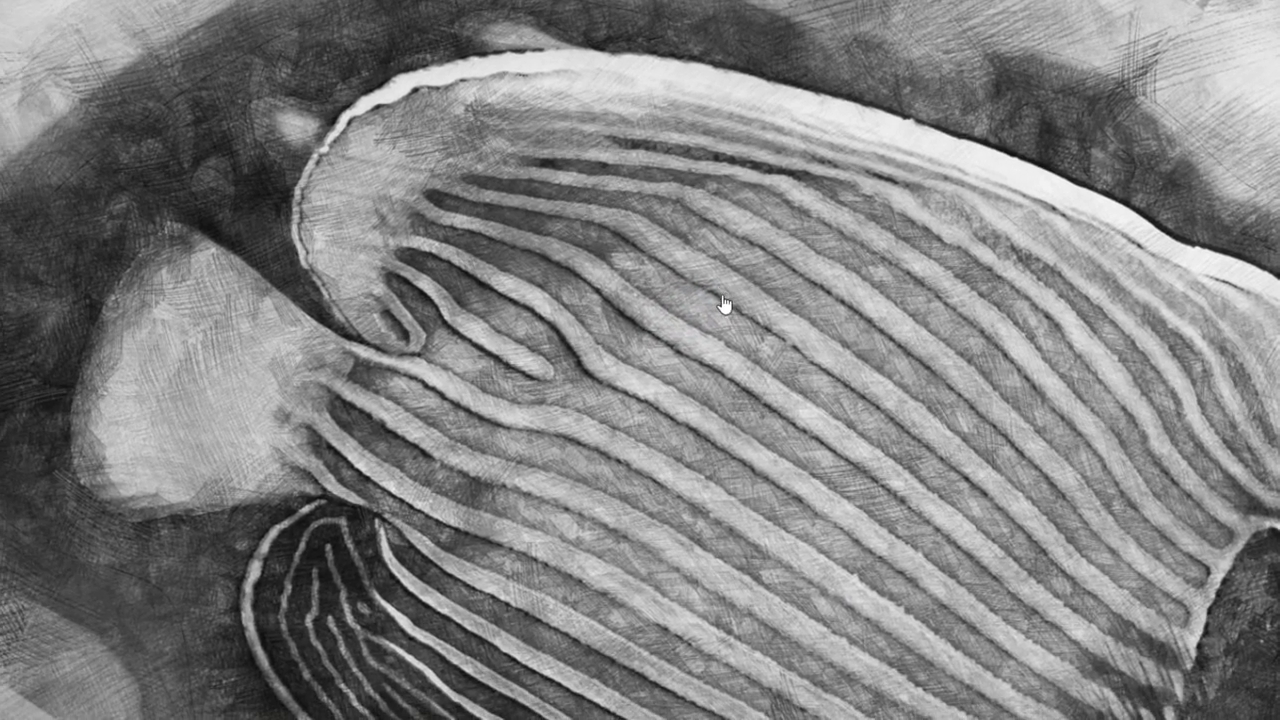
pyautogui.click(654, 380)
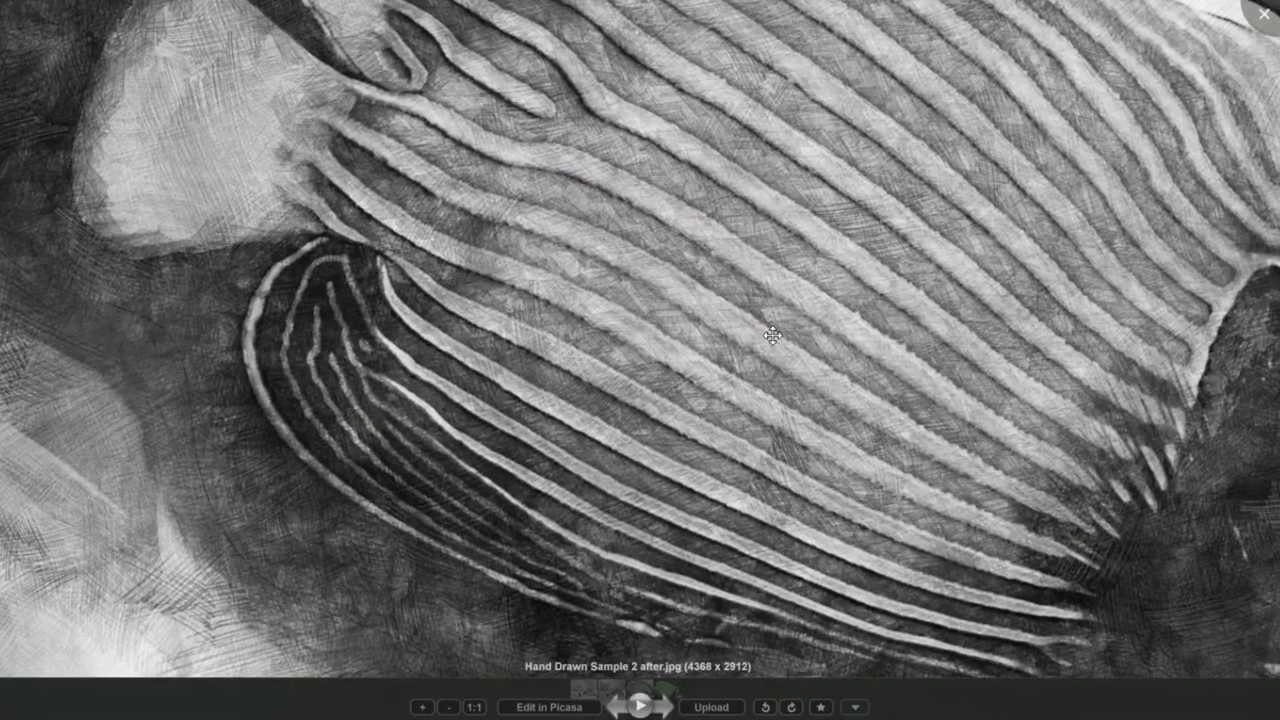
pyautogui.click(767, 330)
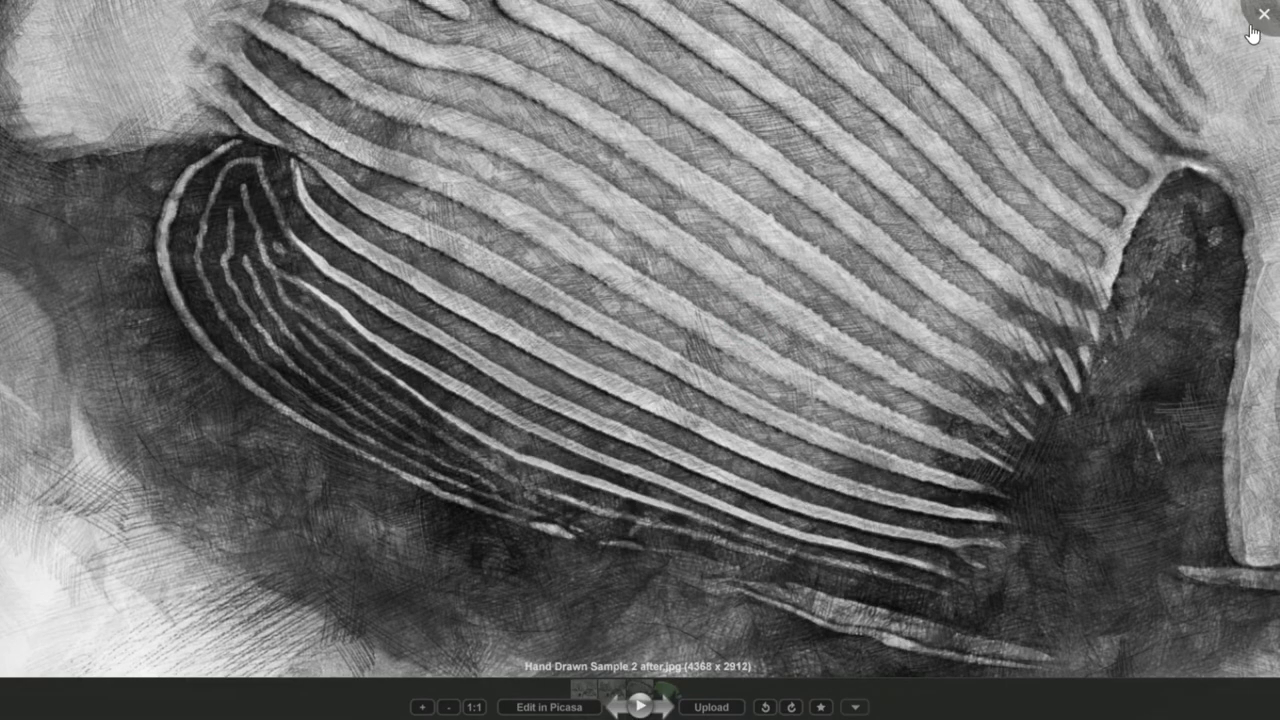
pyautogui.click(1251, 30)
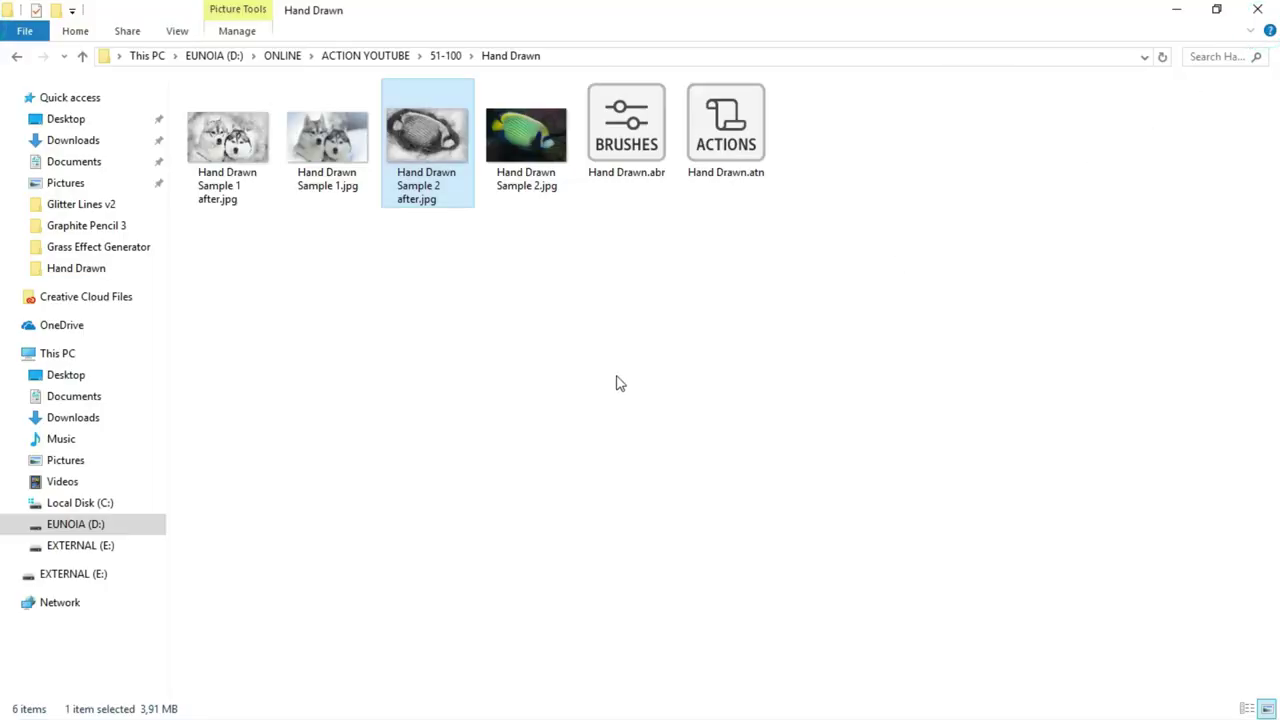
pyautogui.click(1177, 10)
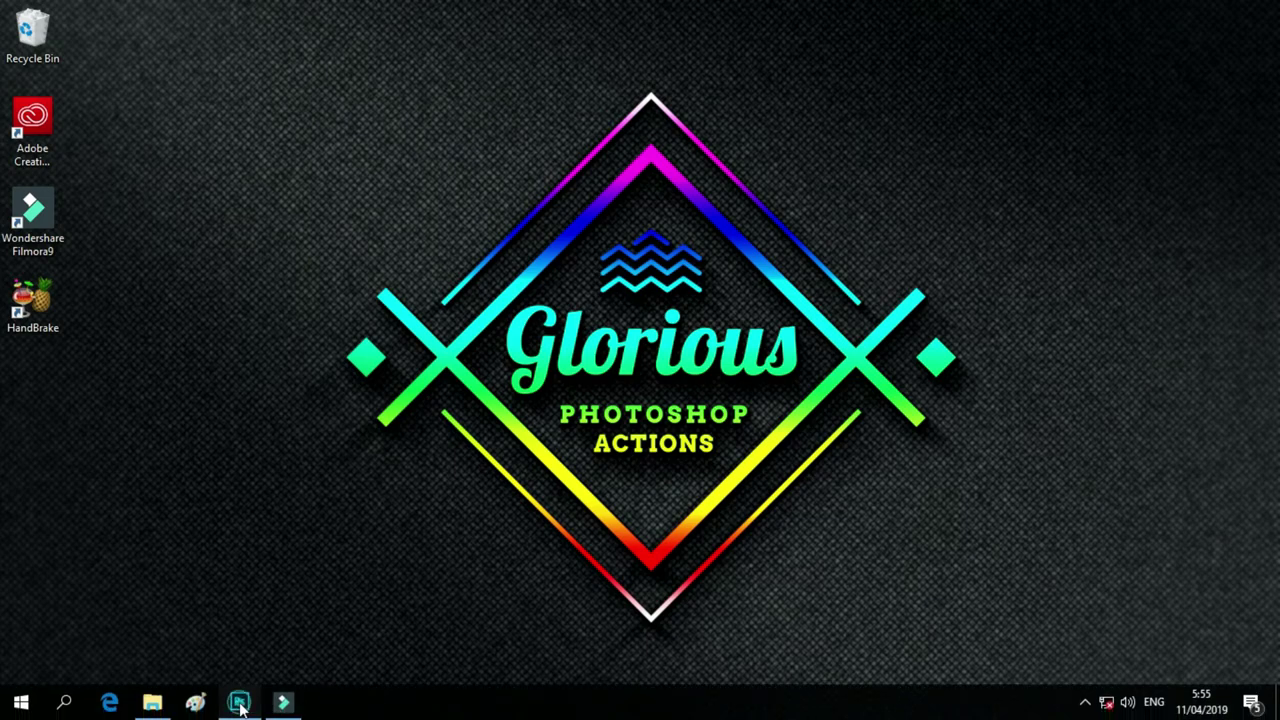
# - Save the angelfish sketch as JPEG 'Hand Drawn Sample 2 after 2.jpg' at quality 10, then minimise Photoshop
pyautogui.click(240, 707)
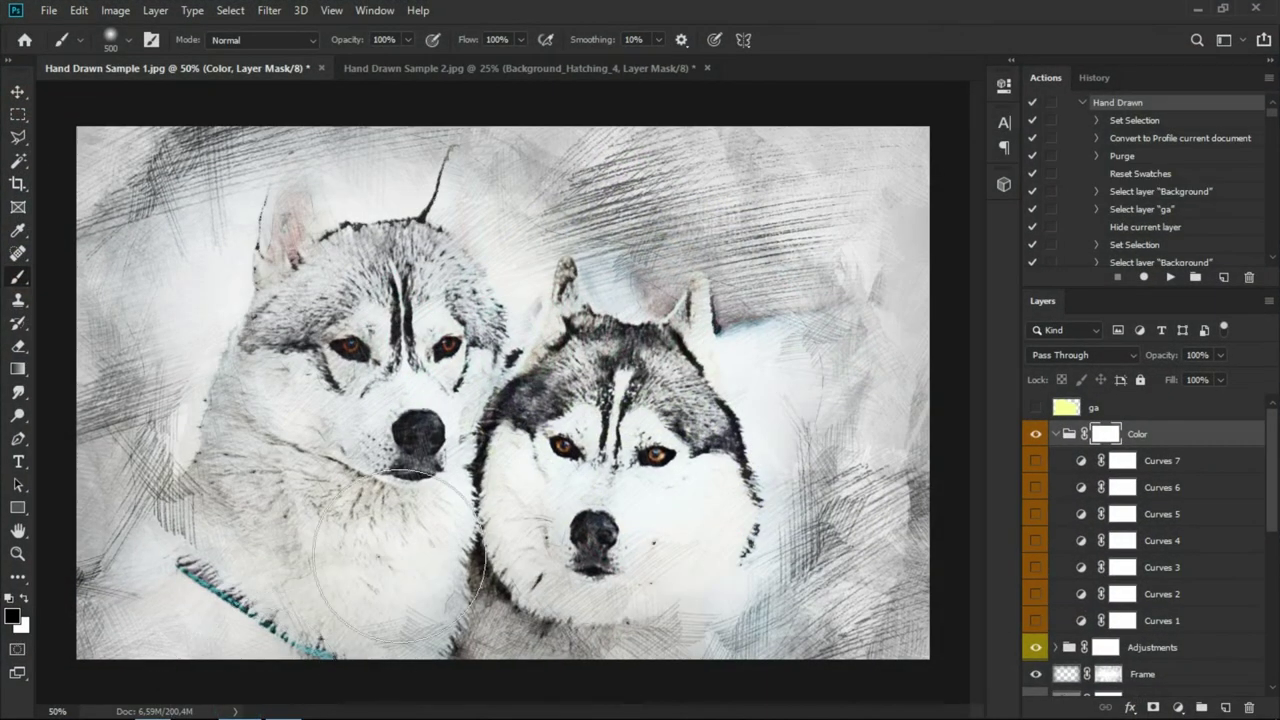
pyautogui.click(494, 69)
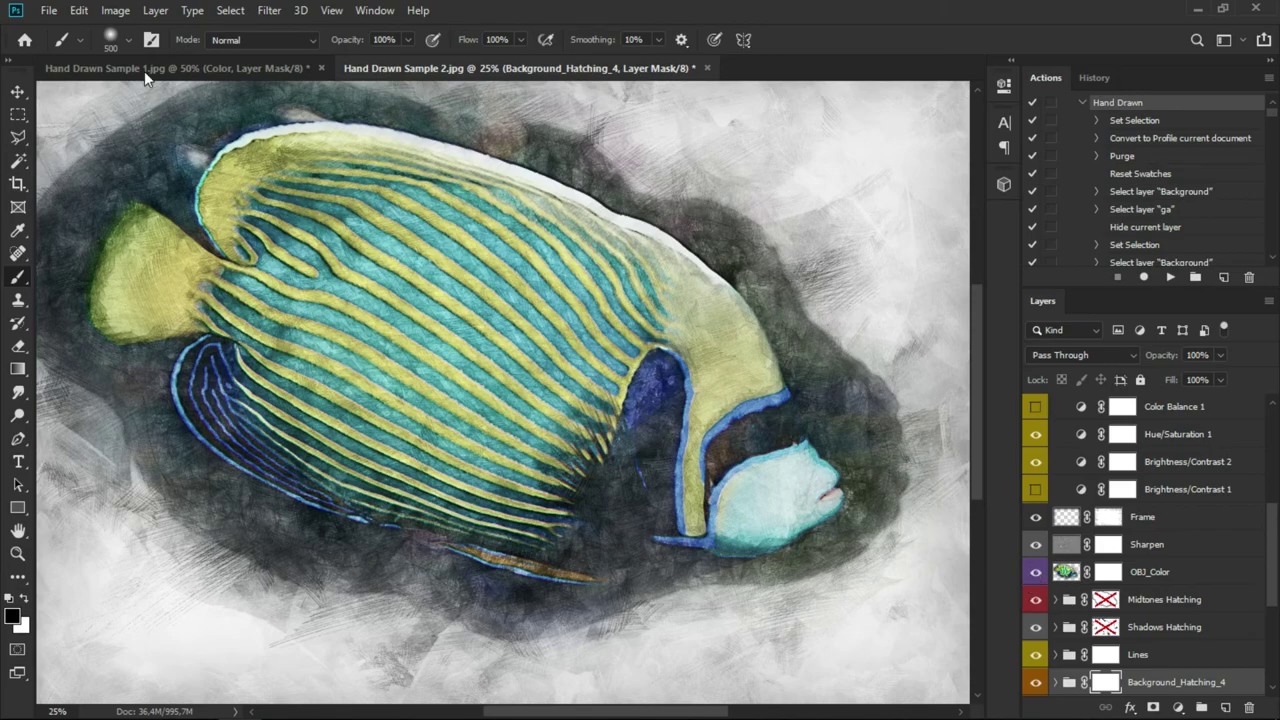
pyautogui.click(48, 12)
pyautogui.click(110, 203)
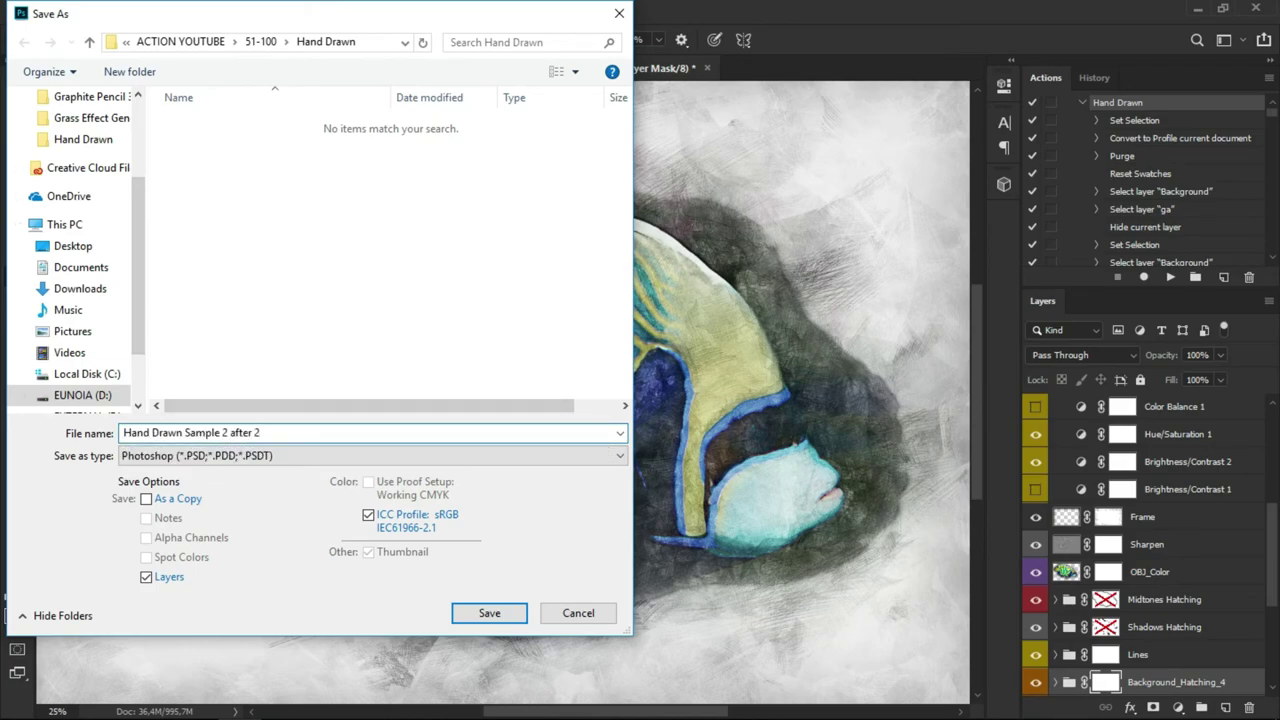
pyautogui.click(313, 457)
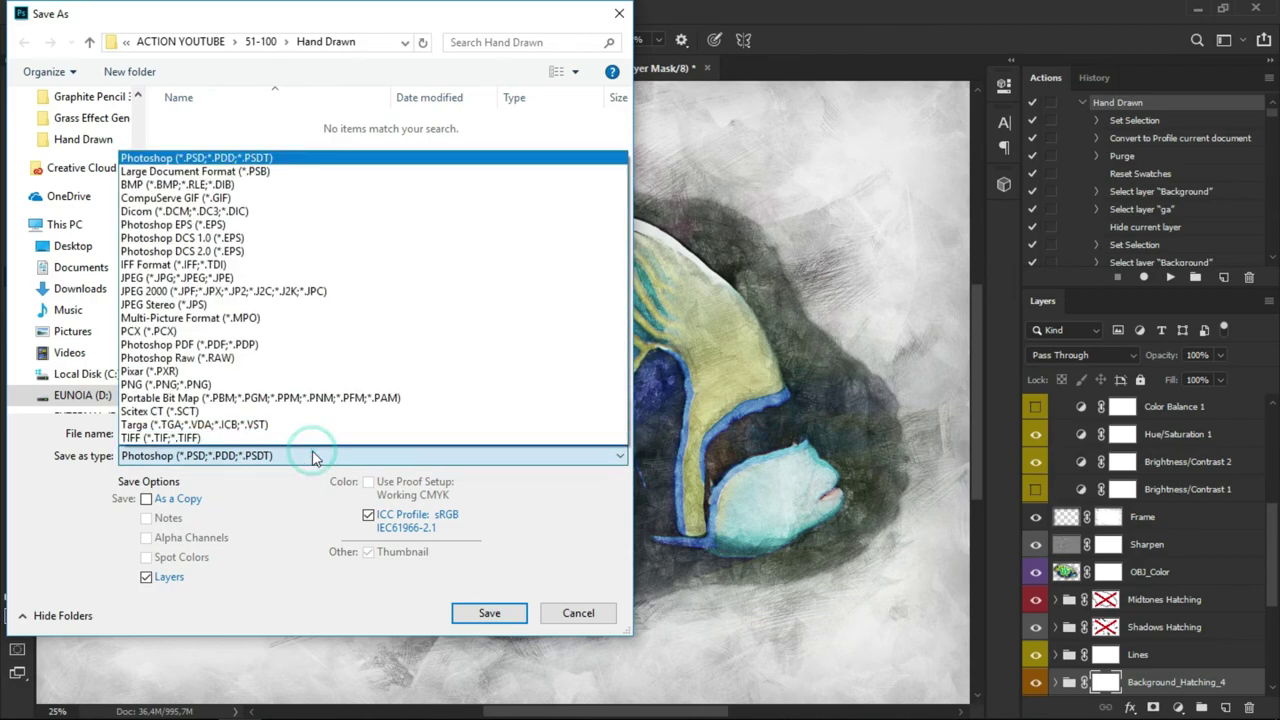
pyautogui.click(267, 282)
pyautogui.click(481, 611)
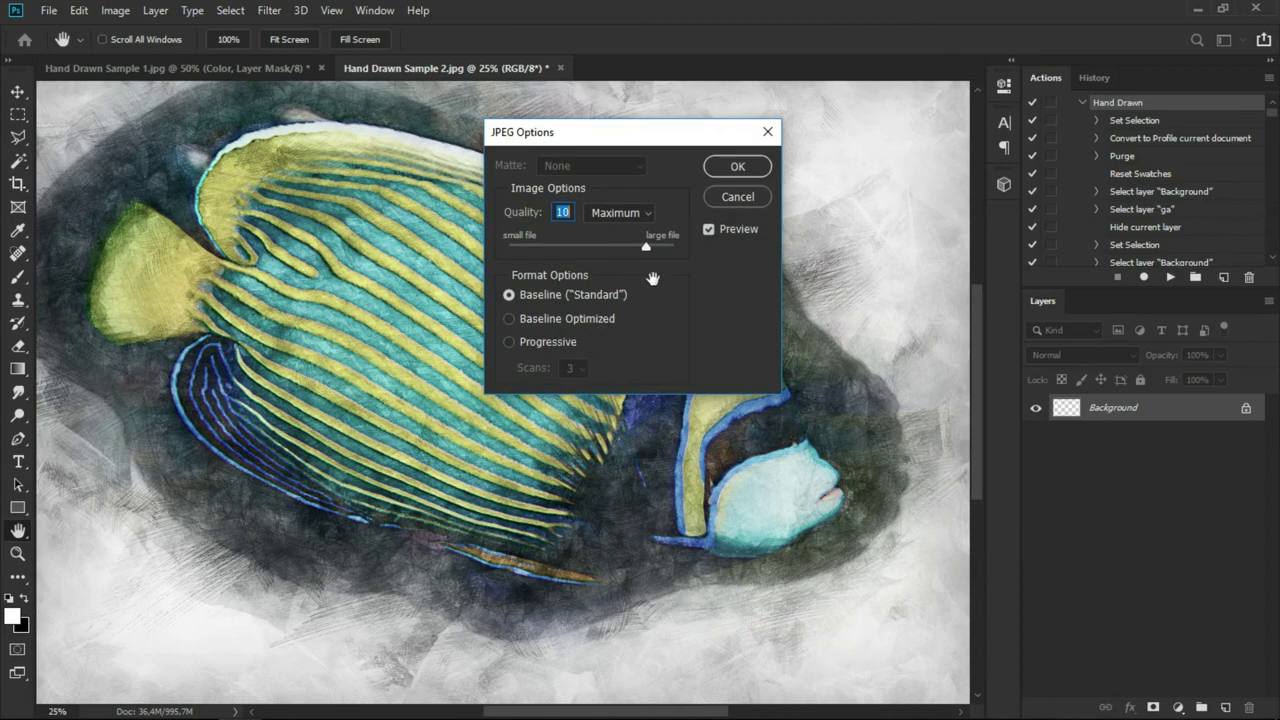
pyautogui.click(737, 168)
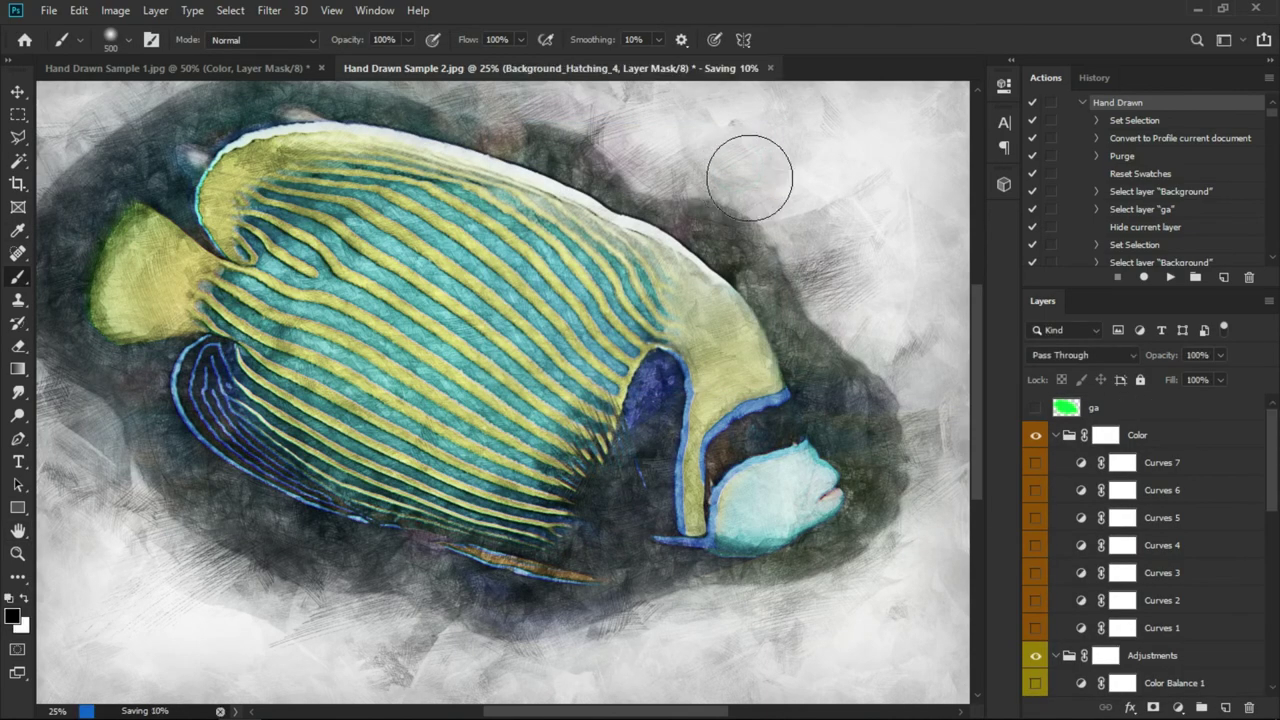
pyautogui.click(1199, 12)
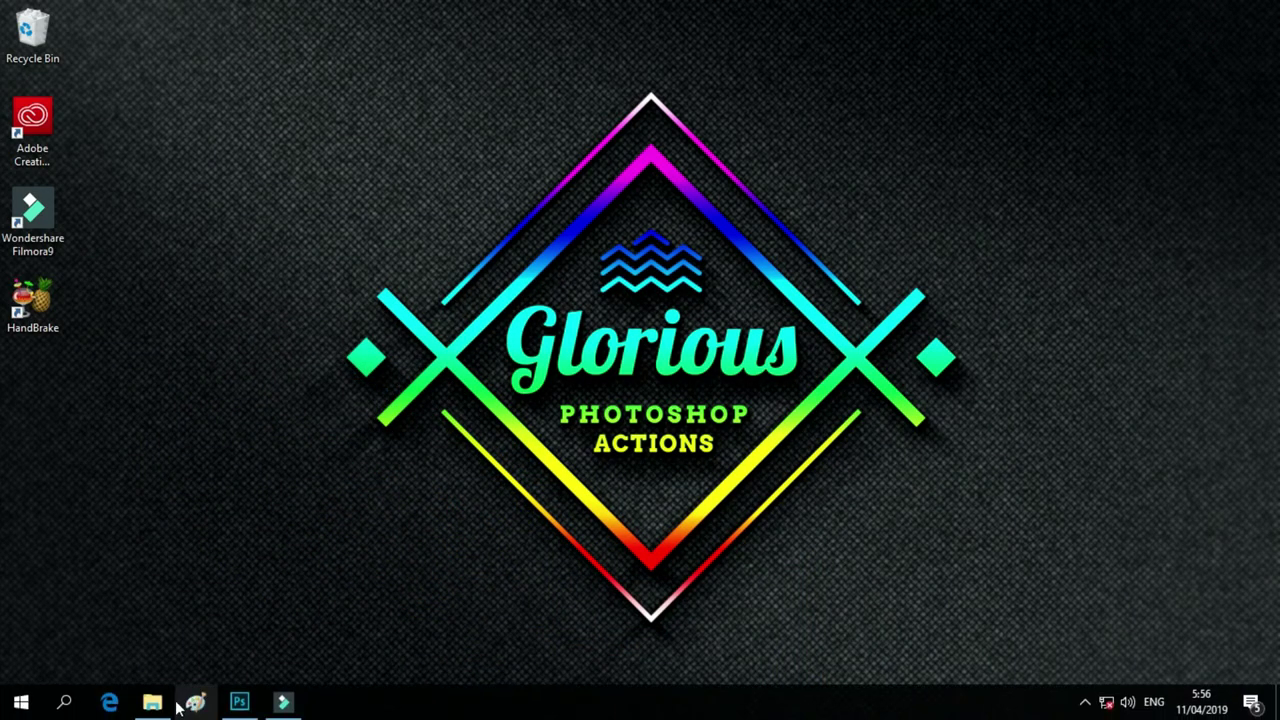
# - Open Hand Drawn Sample 2 after.jpg from the Hand Drawn folder in Picasa Photo Viewer
pyautogui.click(158, 702)
pyautogui.click(489, 330)
pyautogui.doubleClick(518, 185)
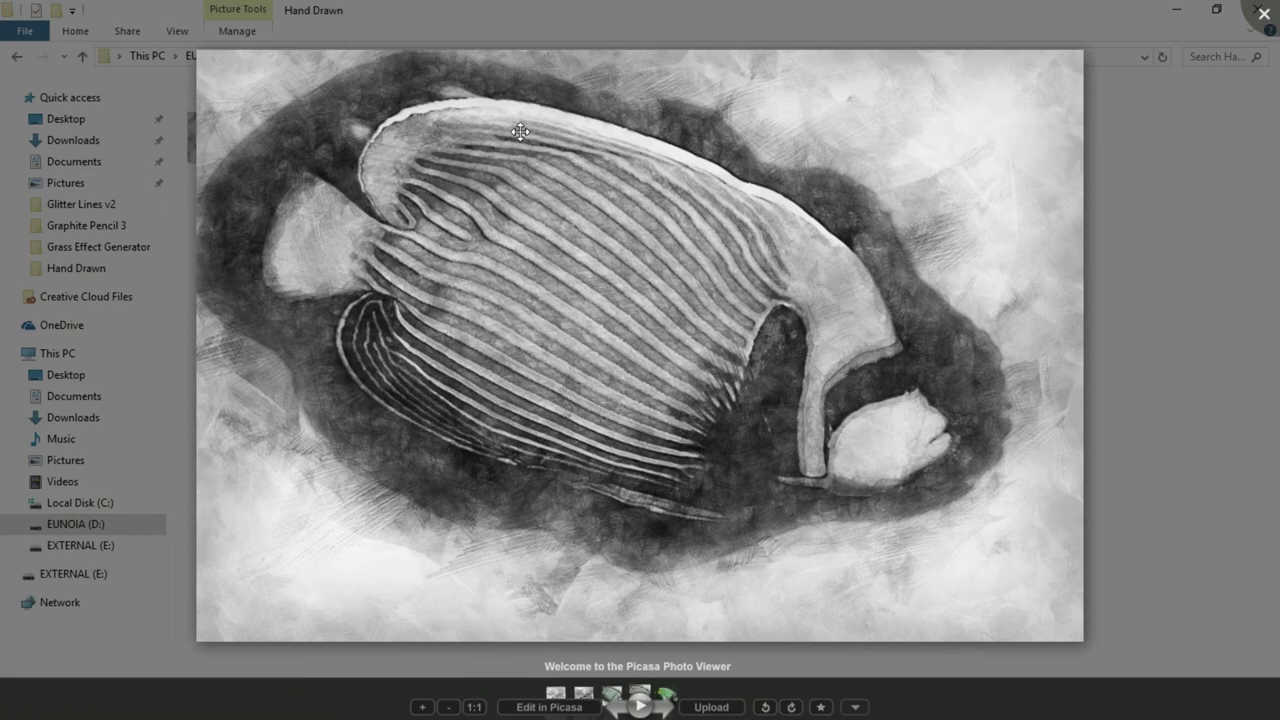
pyautogui.scroll(3, 520, 131)
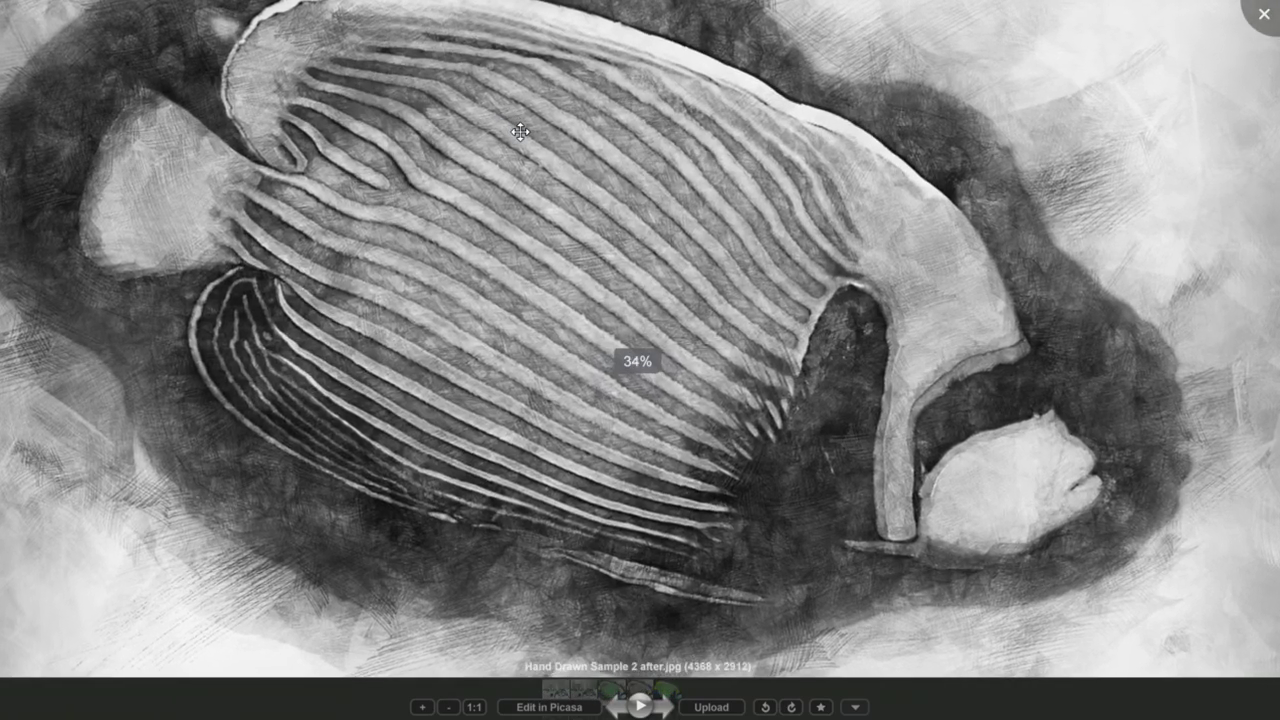
# - Compare the coloured and grayscale angelfish sketches, then close Picasa and minimise the folder window
pyautogui.press('Right')
pyautogui.scroll(2, 520, 131)
pyautogui.scroll(2, 520, 131)
pyautogui.scroll(1, 520, 131)
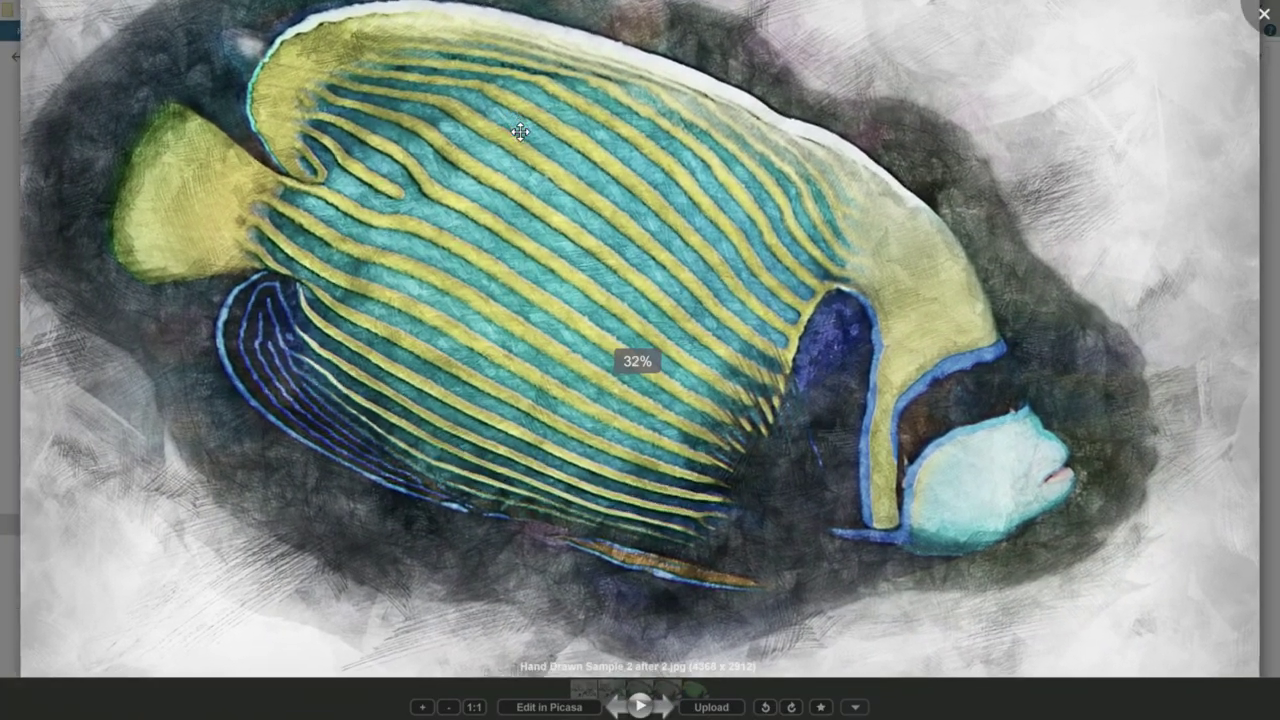
pyautogui.scroll(1, 520, 131)
pyautogui.press('Left')
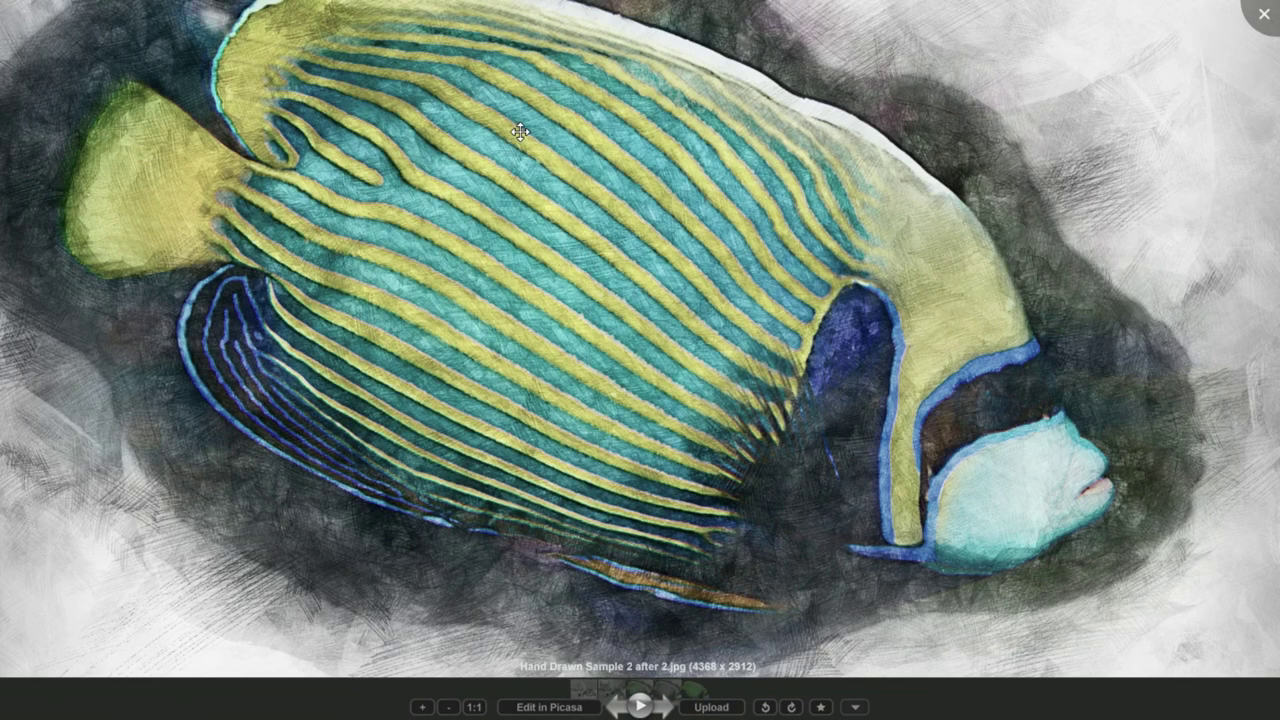
pyautogui.press('Left')
pyautogui.press('Left')
pyautogui.click(1265, 28)
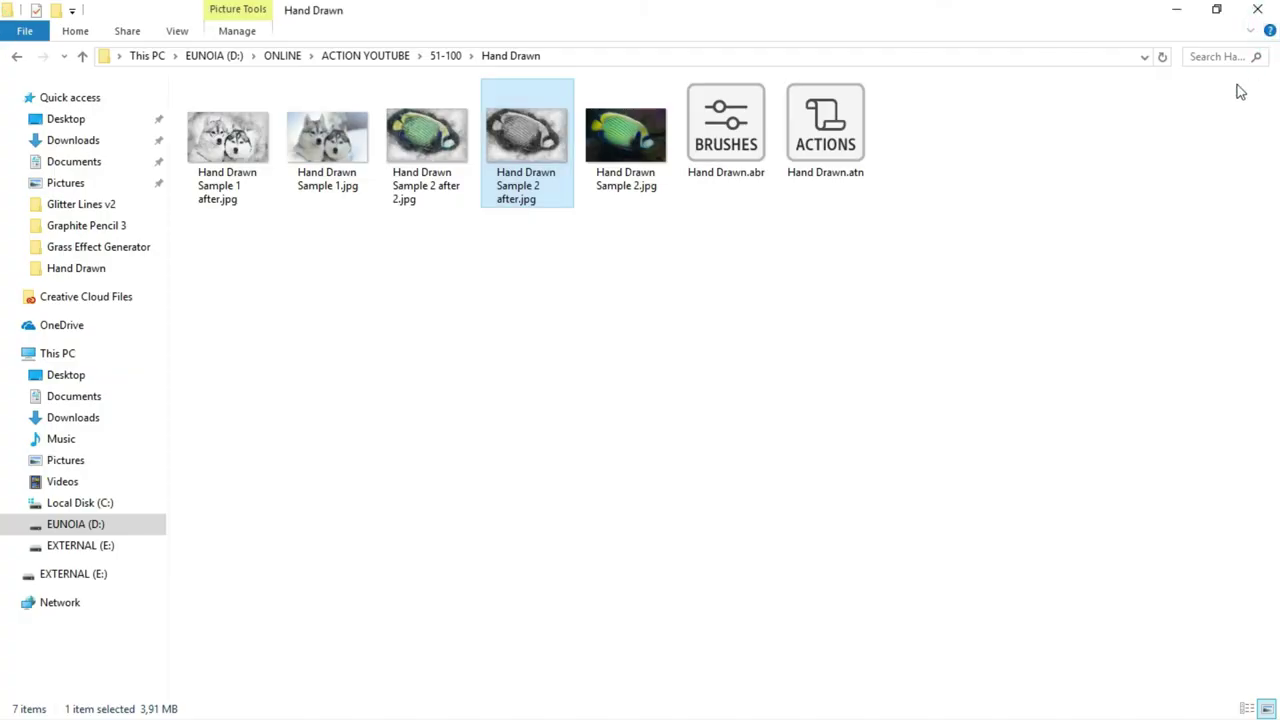
pyautogui.click(1167, 14)
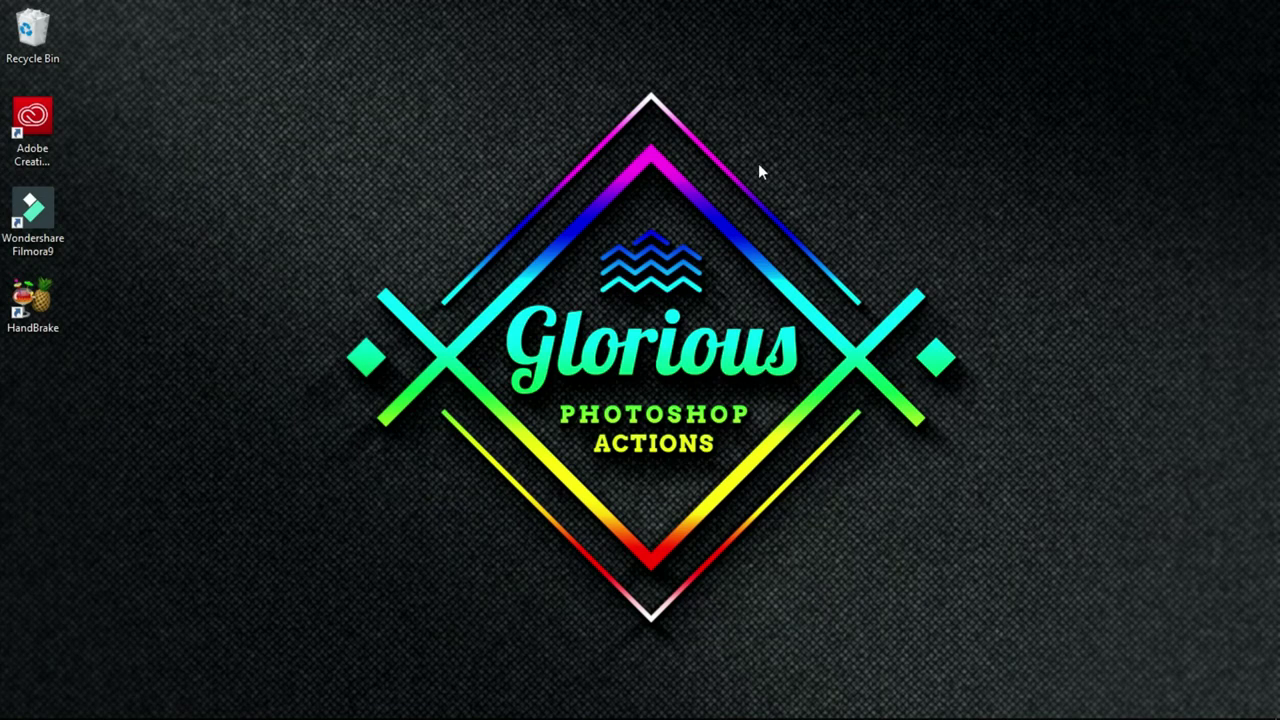